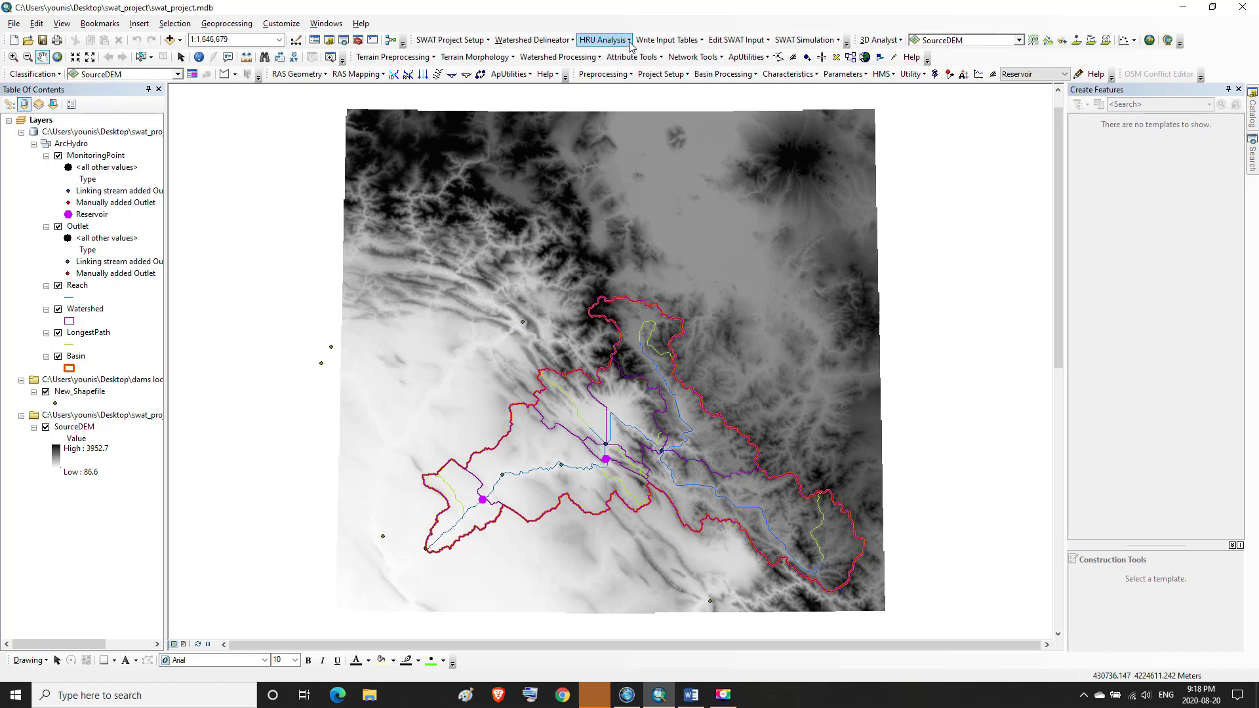
Open the Land Use/Soils/Slope Definition tool and start loading a projected land use dataset from disk
{"action": "left_click", "coordinate": [629, 41]}
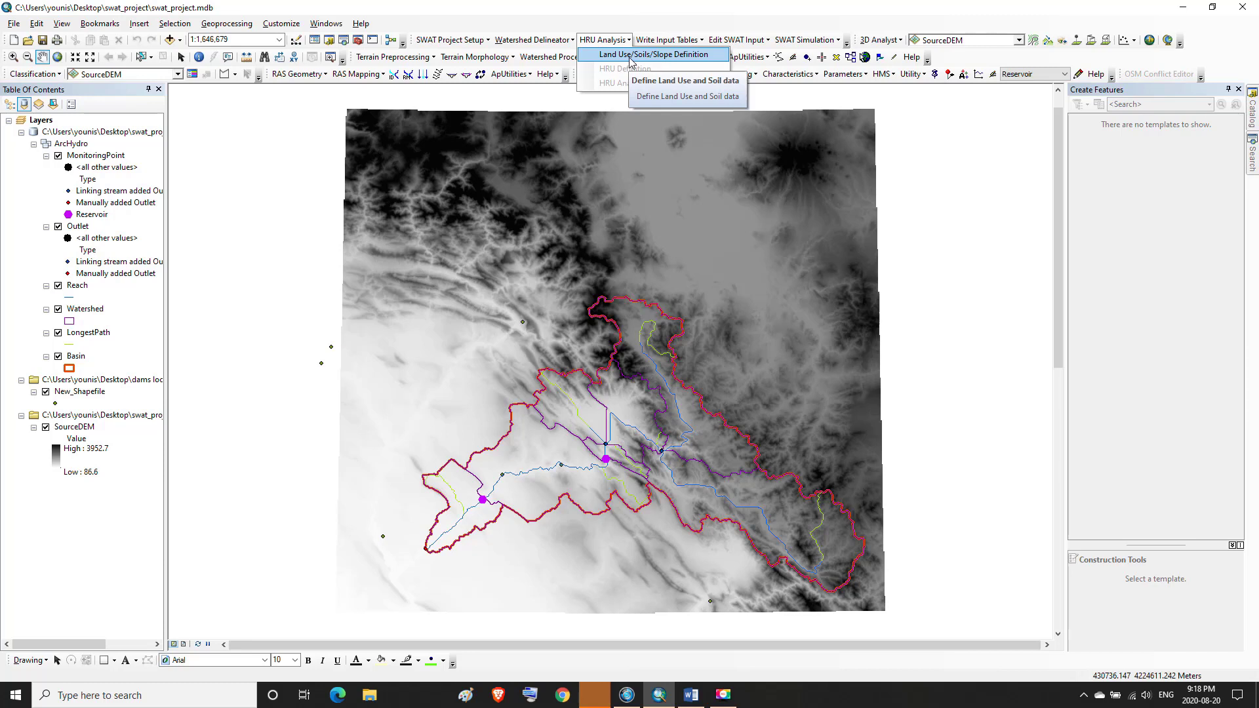
{"action": "left_click", "coordinate": [630, 59]}
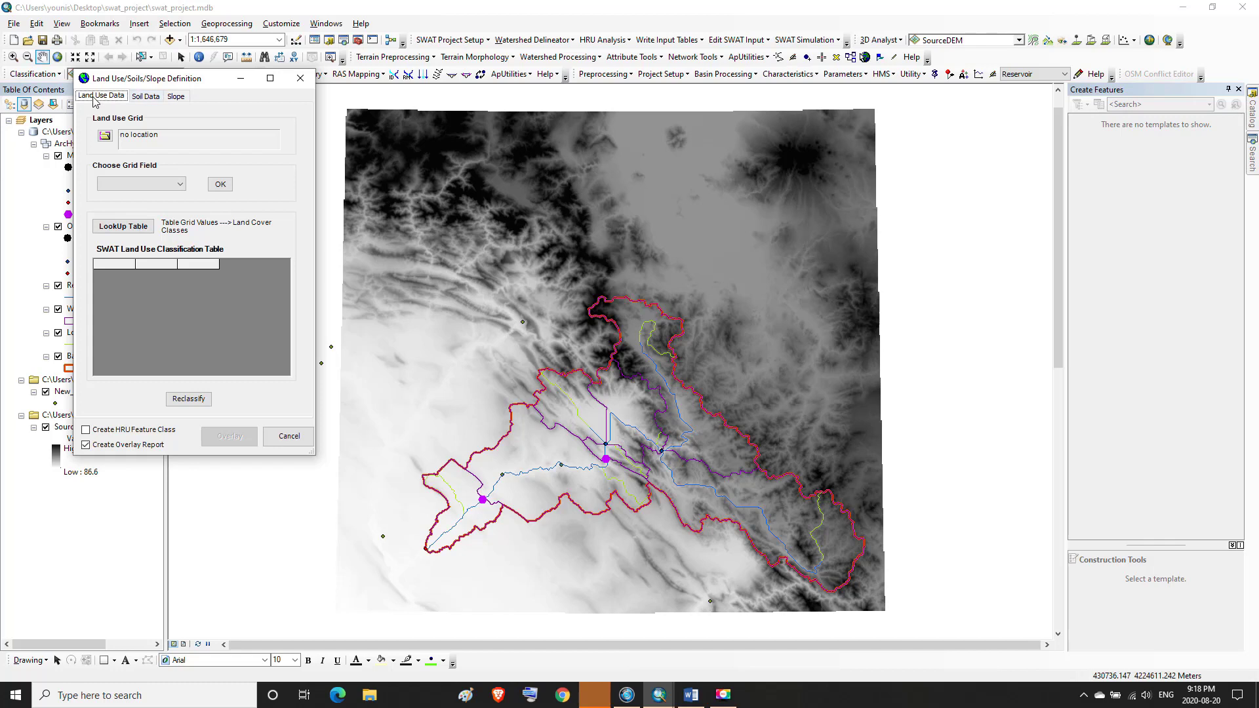
{"action": "left_click", "coordinate": [104, 137]}
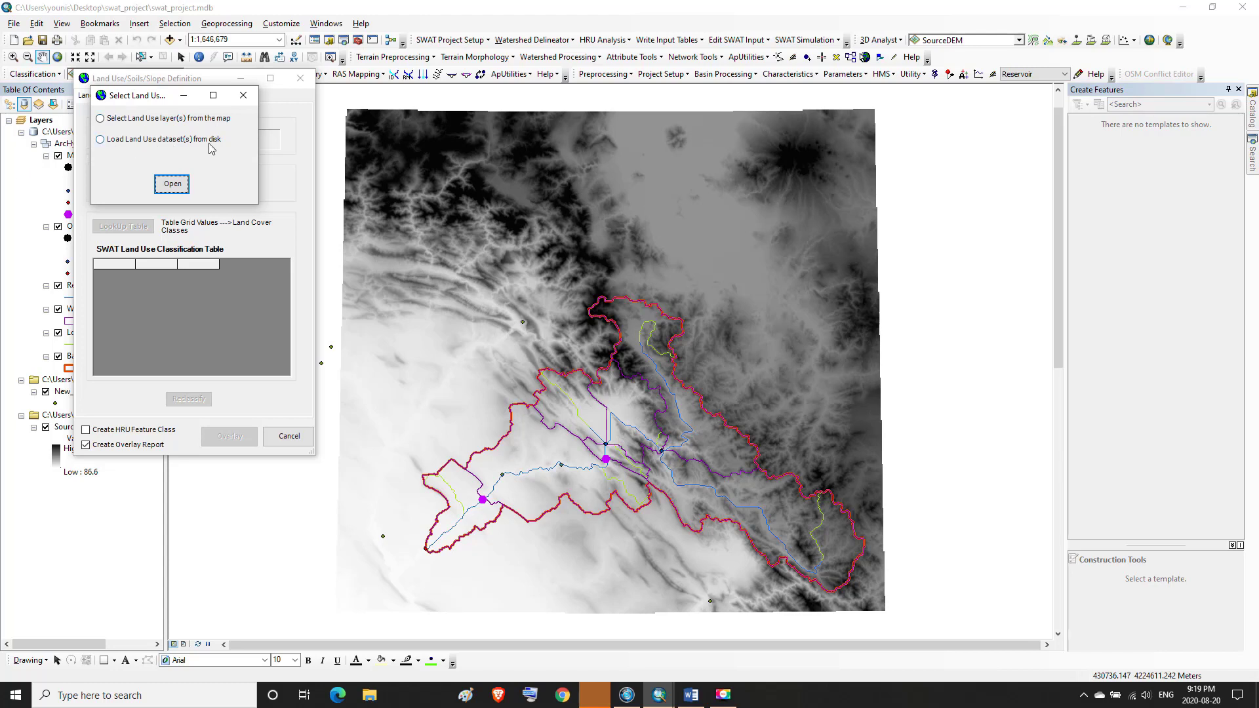
{"action": "left_click", "coordinate": [101, 139]}
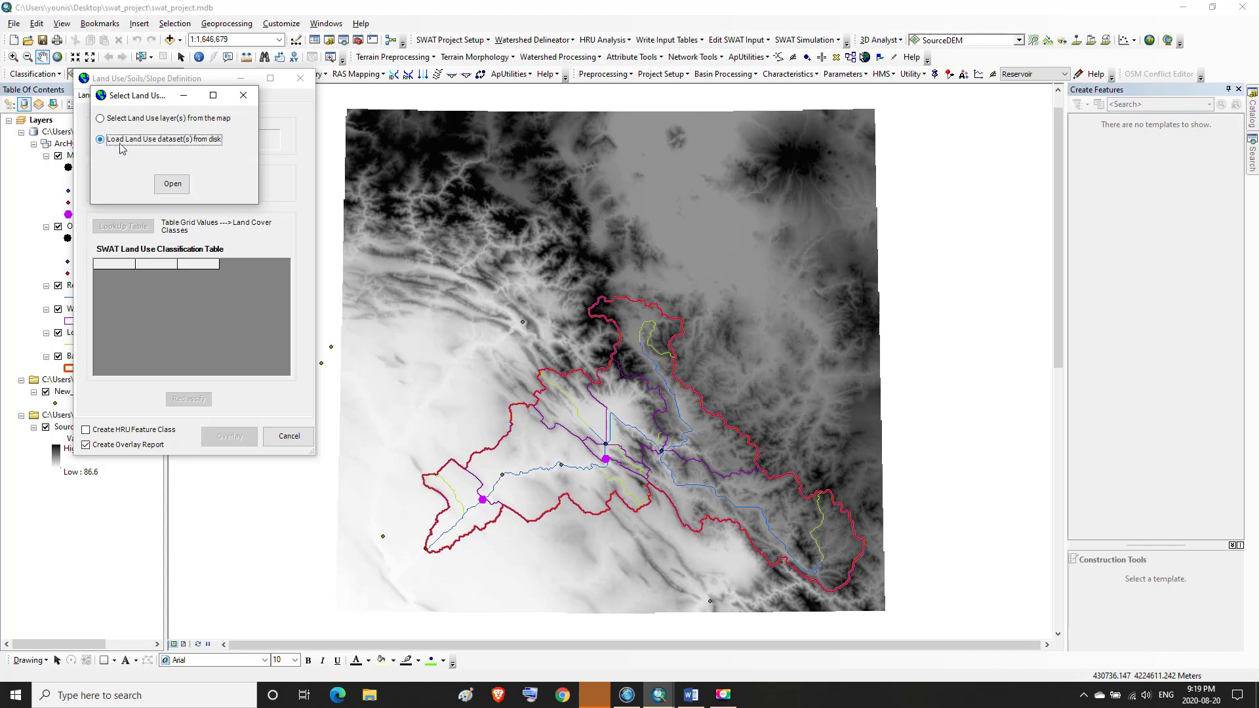
{"action": "left_click", "coordinate": [180, 184]}
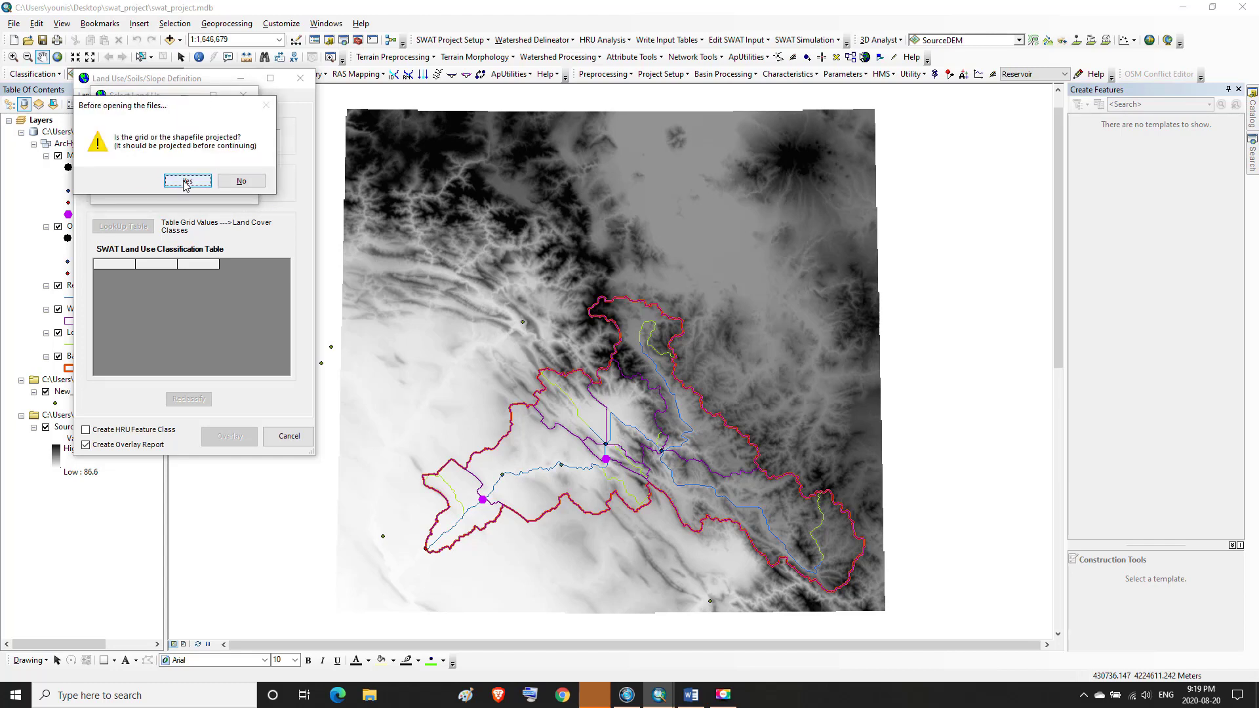
{"action": "left_click", "coordinate": [187, 181]}
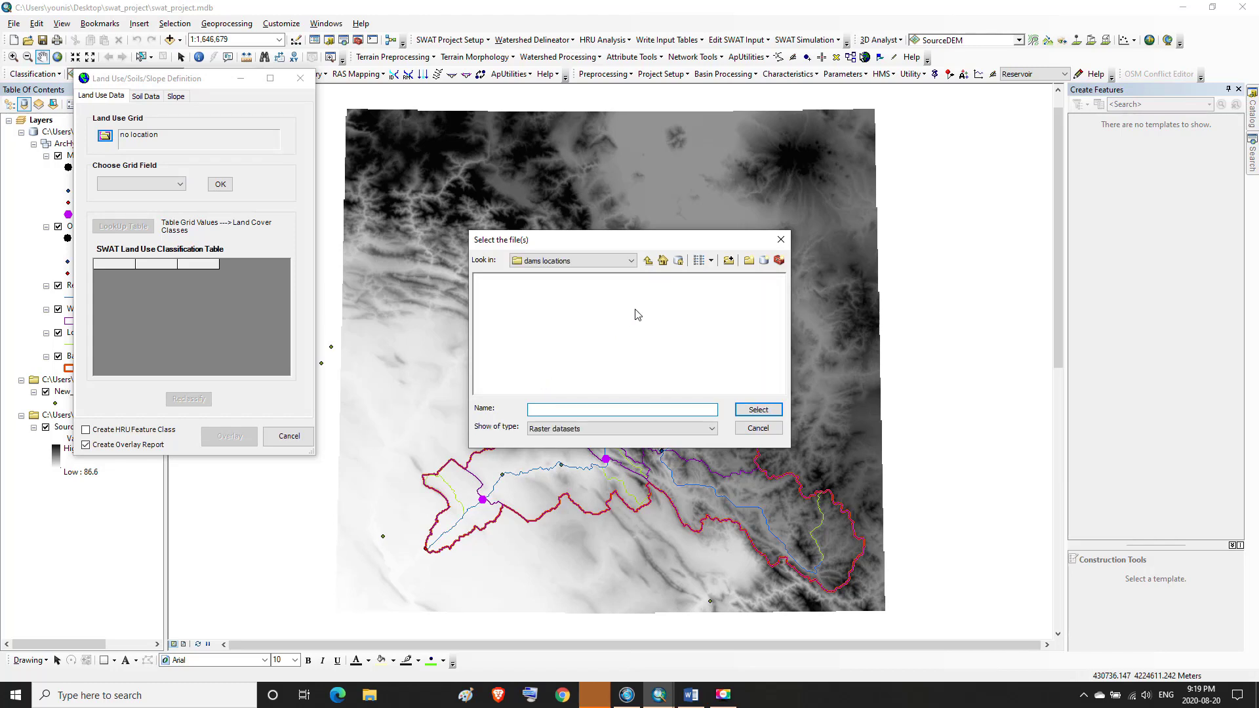
Browse to the Desktop's land use > classification utm folder, show all file types, and select lesser zab classified utm.shp
{"action": "left_click", "coordinate": [648, 261]}
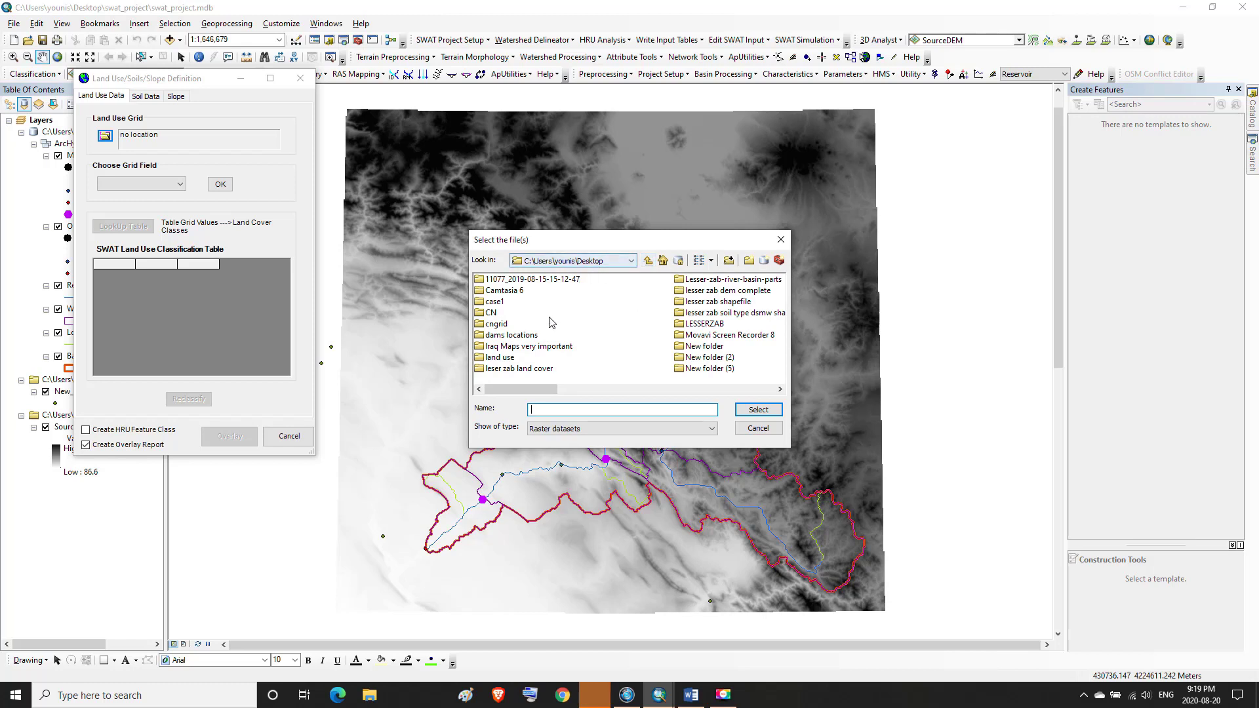
{"action": "double_click", "coordinate": [504, 358]}
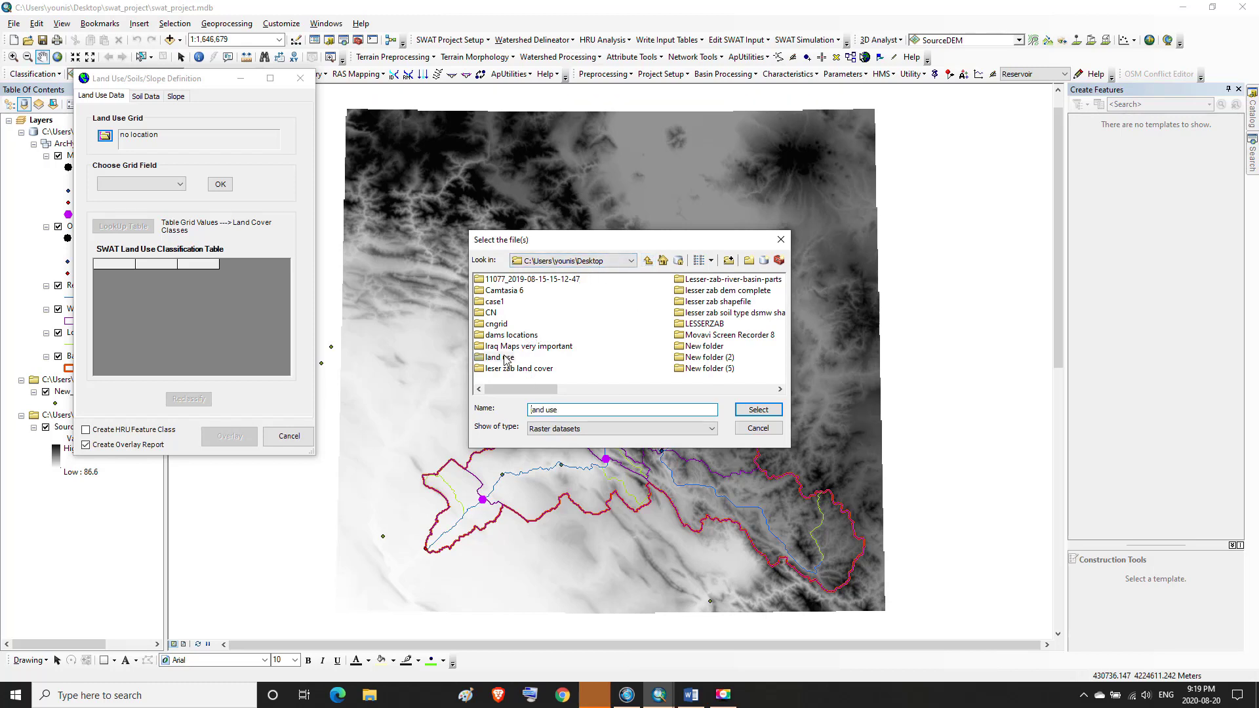
{"action": "left_click", "coordinate": [509, 279]}
{"action": "double_click", "coordinate": [510, 279]}
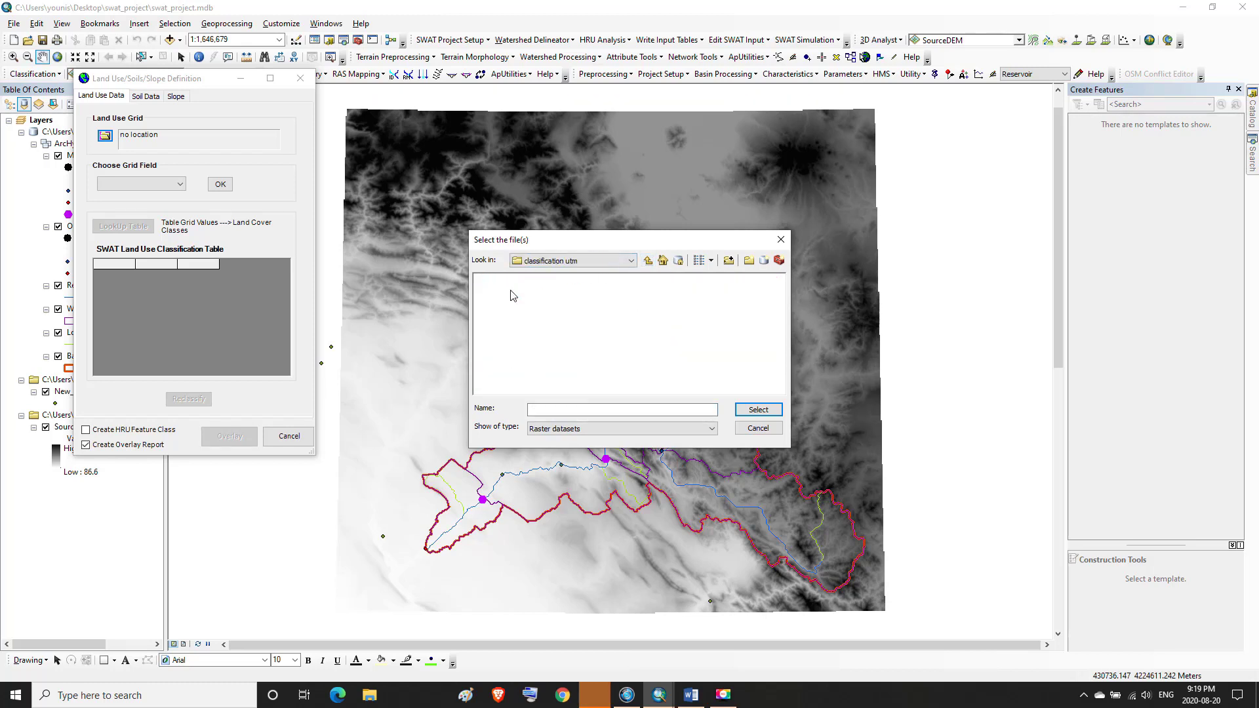
{"action": "left_click", "coordinate": [715, 431]}
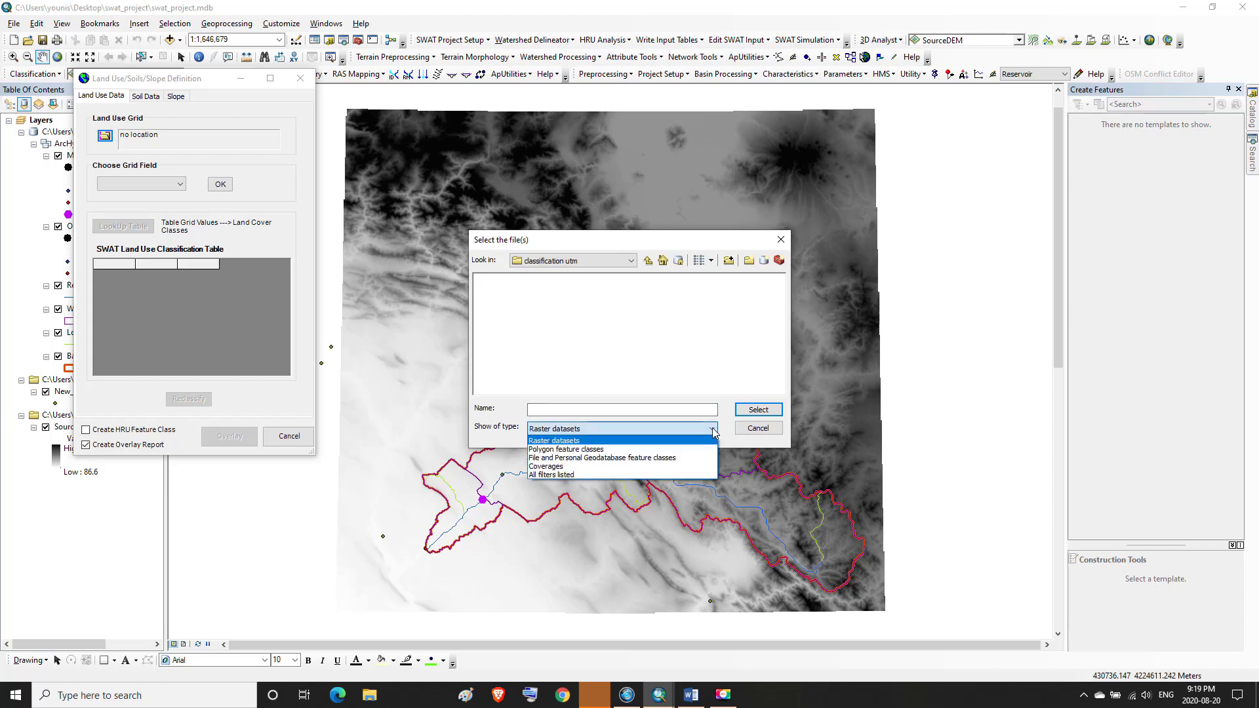
{"action": "left_click", "coordinate": [551, 474]}
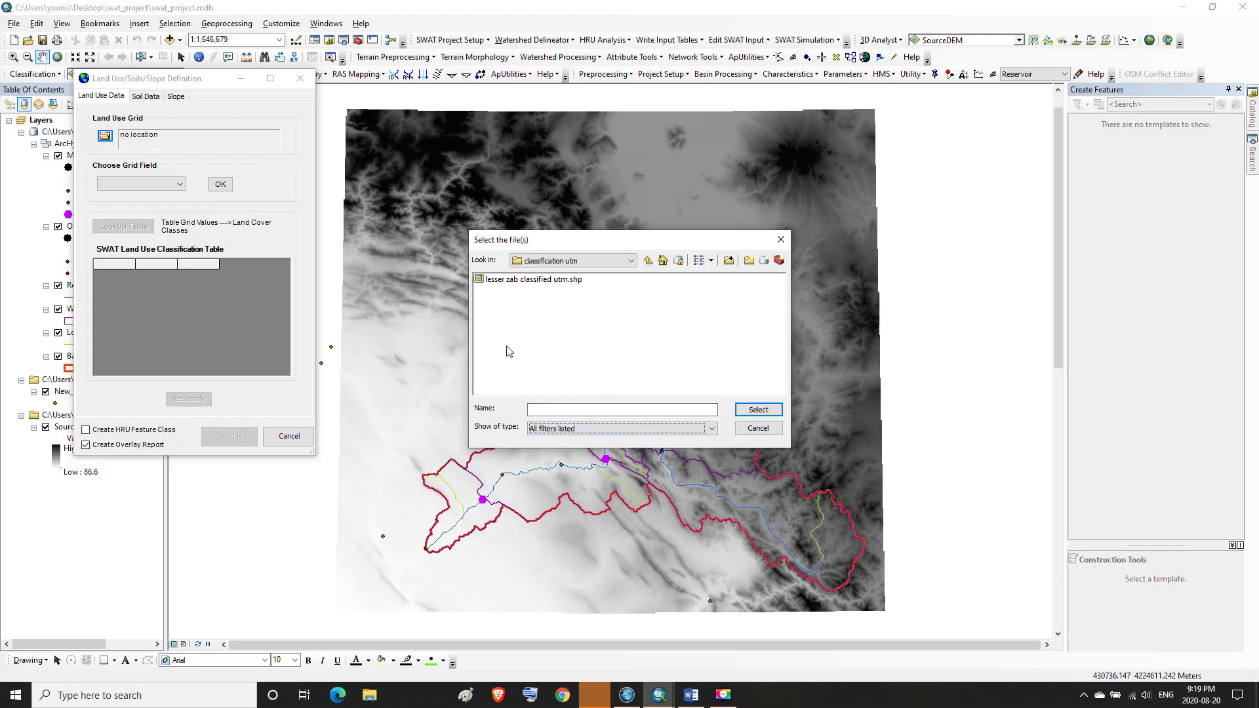
{"action": "left_click", "coordinate": [506, 282]}
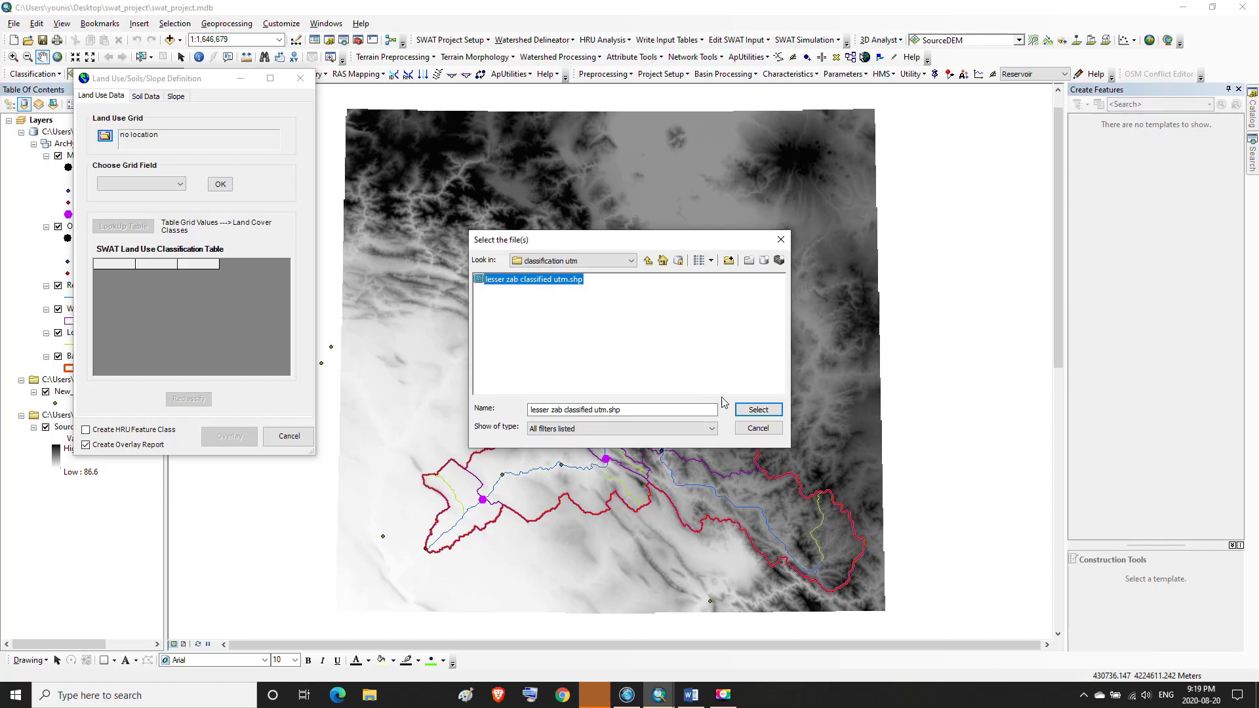
{"action": "left_click", "coordinate": [758, 410]}
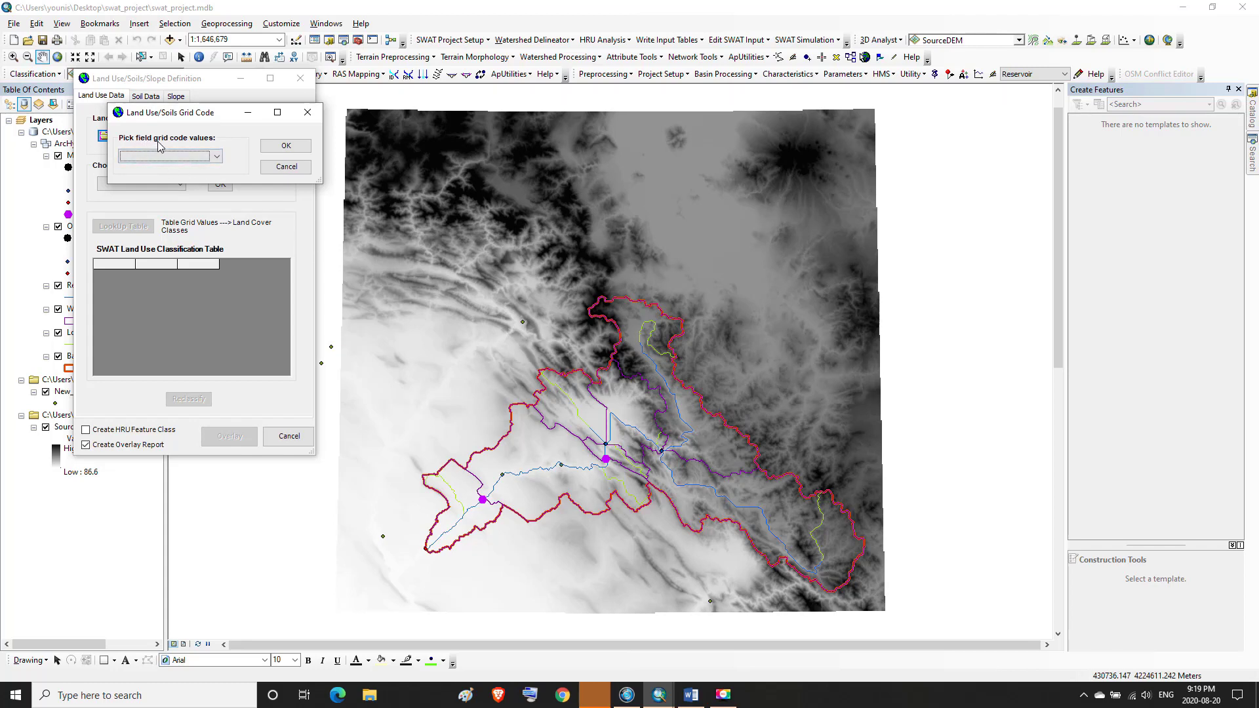
Set LUCODE as the grid code field for the land use data and acknowledge the clipping summary
{"action": "left_click", "coordinate": [219, 156]}
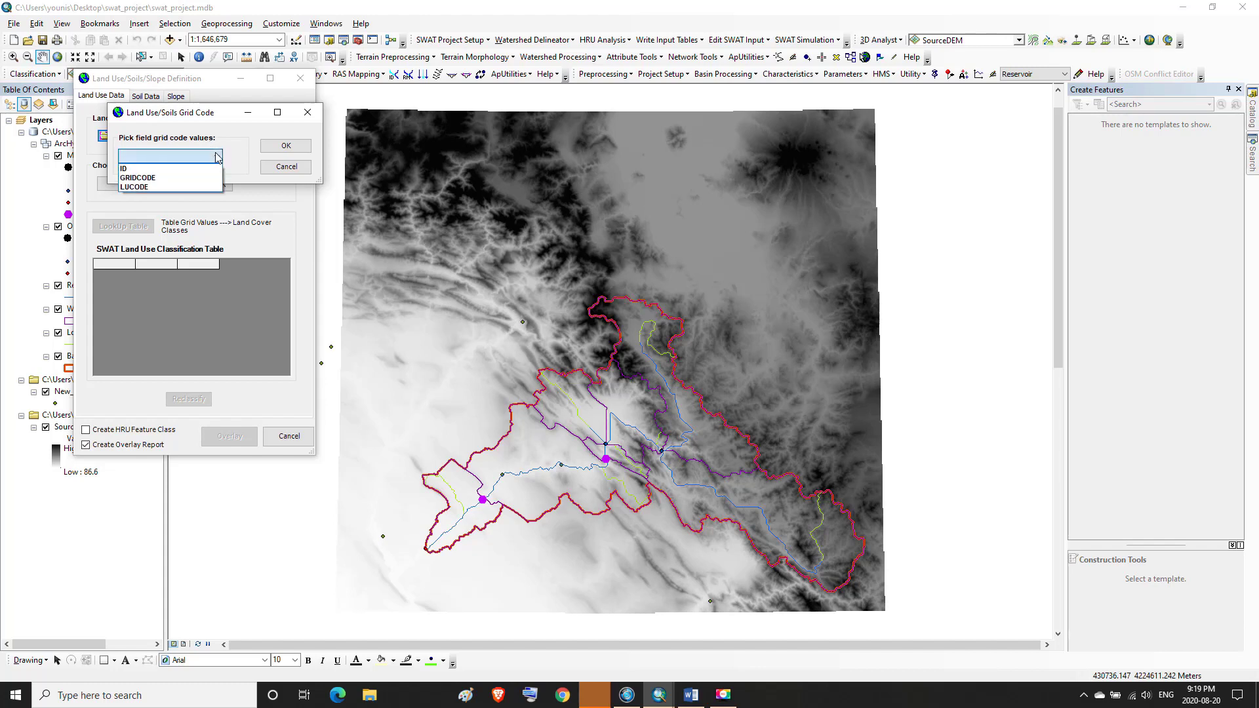
{"action": "left_click", "coordinate": [141, 188]}
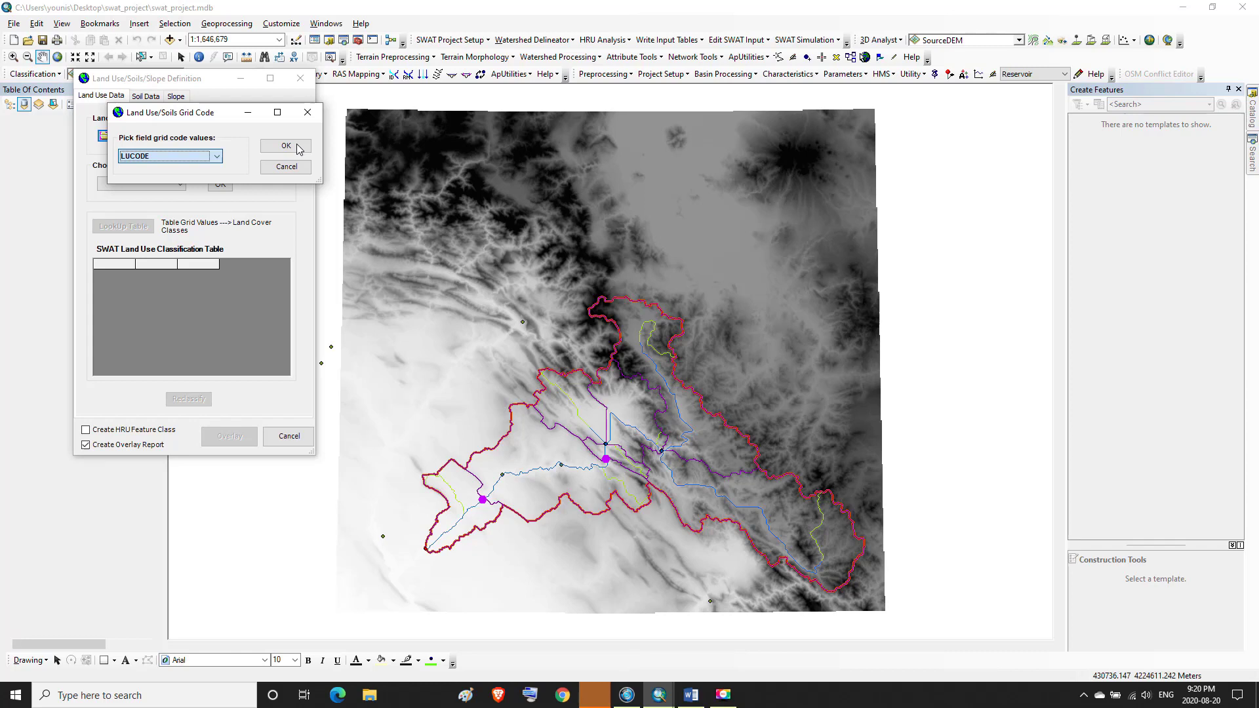
{"action": "left_click", "coordinate": [297, 144]}
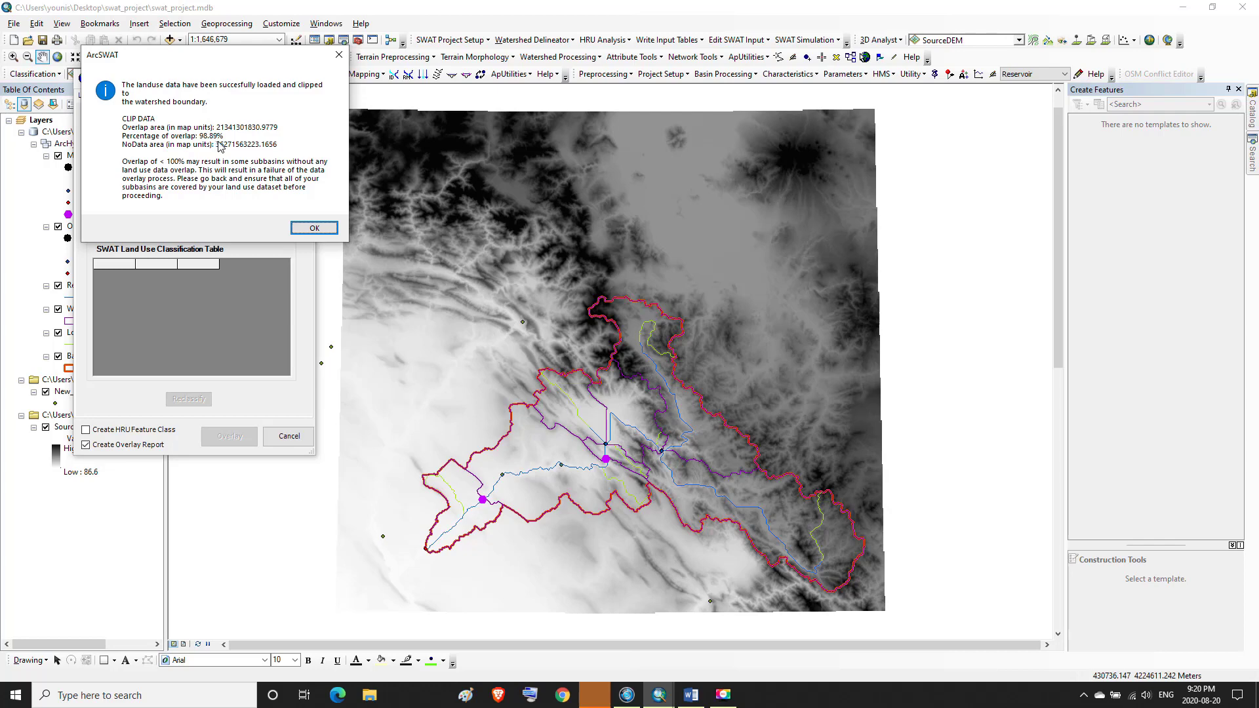
{"action": "left_click", "coordinate": [307, 228]}
{"action": "key", "text": "Return"}
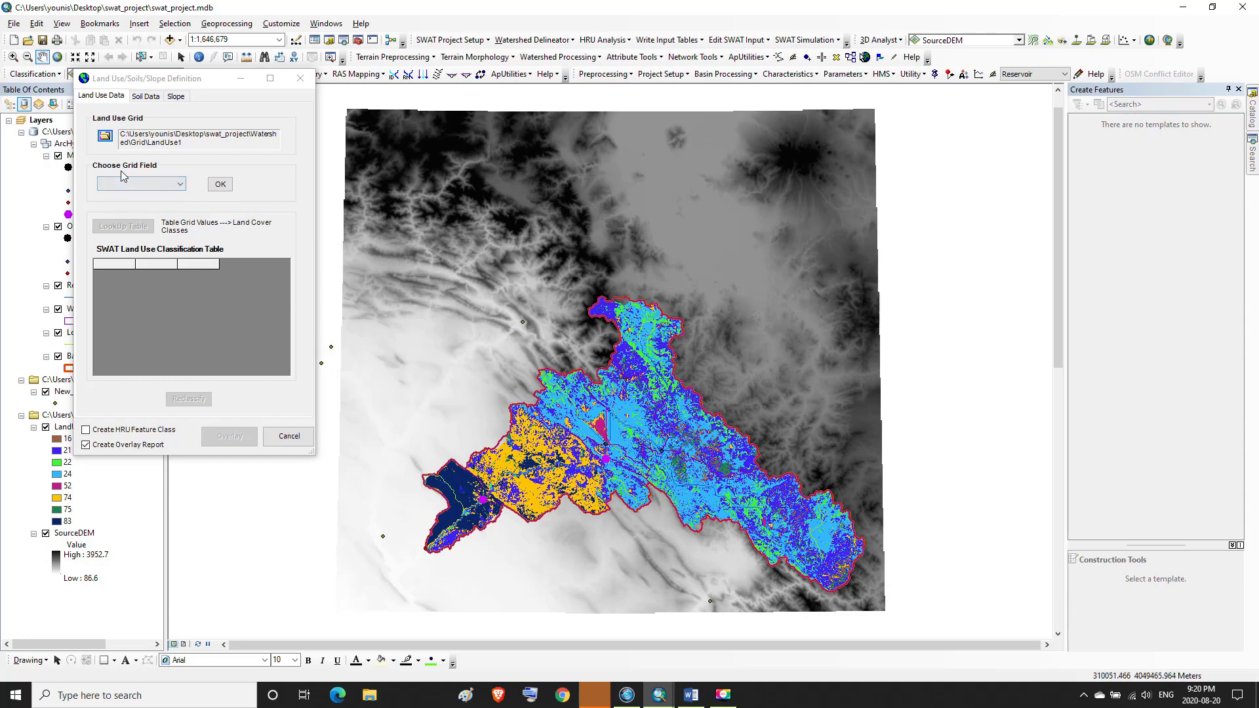
Choose VALUE as the land use grid field and load the land use classification table
{"action": "left_click", "coordinate": [184, 190]}
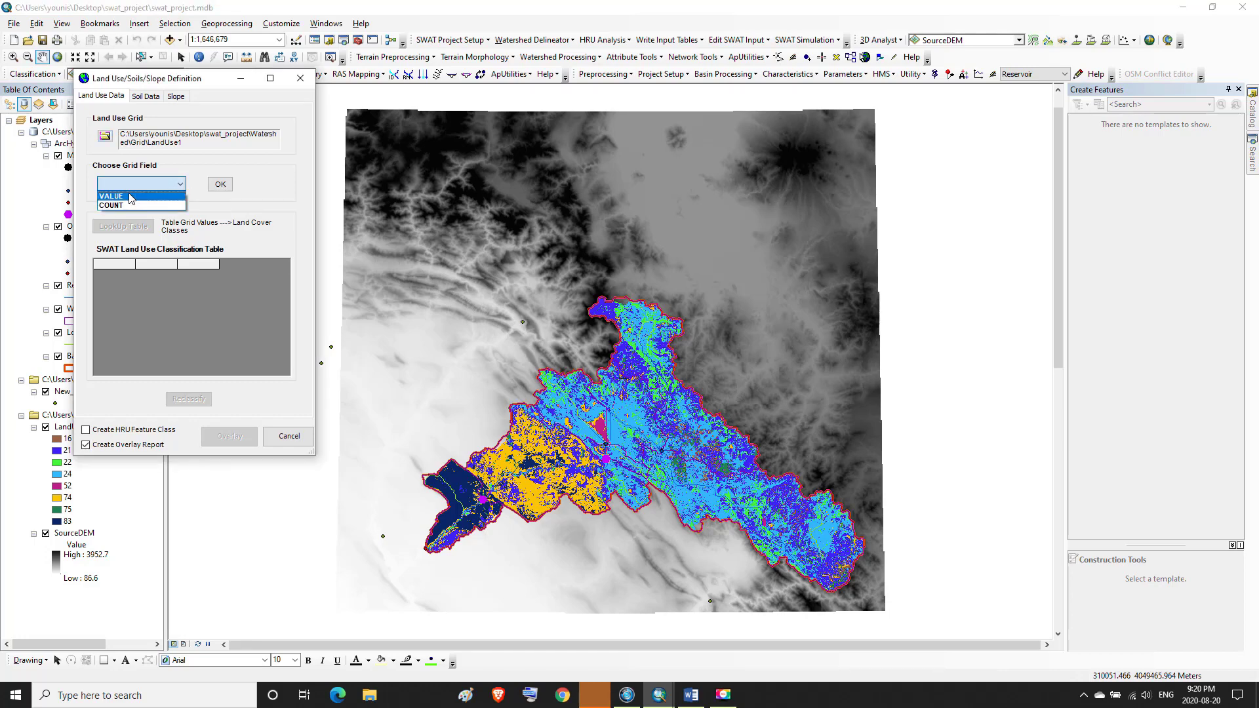
{"action": "left_click", "coordinate": [131, 197]}
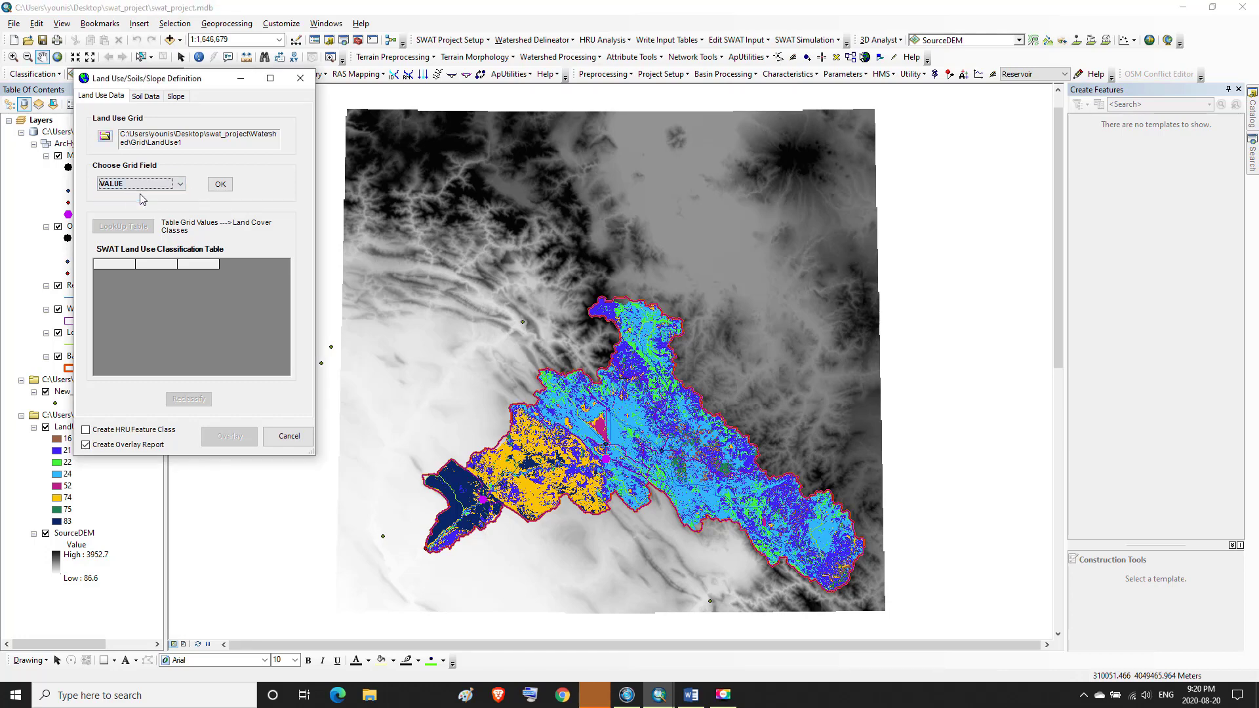
{"action": "left_click", "coordinate": [221, 186]}
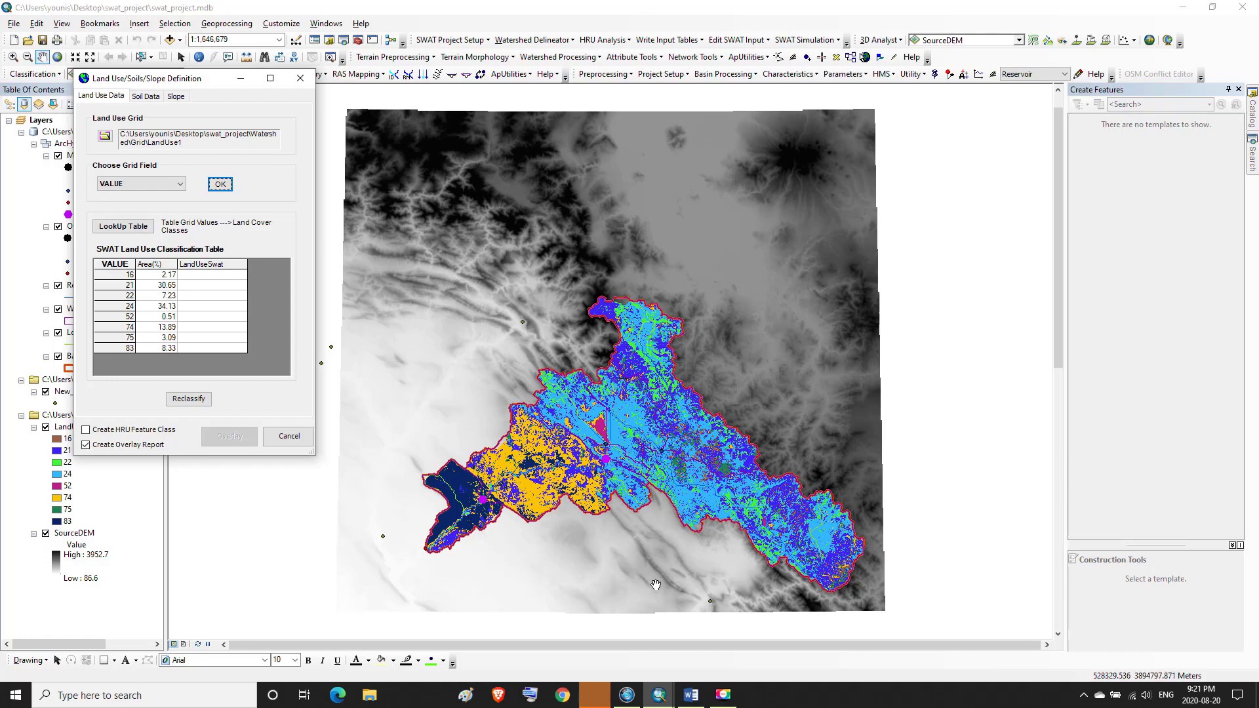
Consult the Anderson-to-SWAT land use equivalence table in the Word document for the grid values
{"action": "mouse_move", "coordinate": [690, 697]}
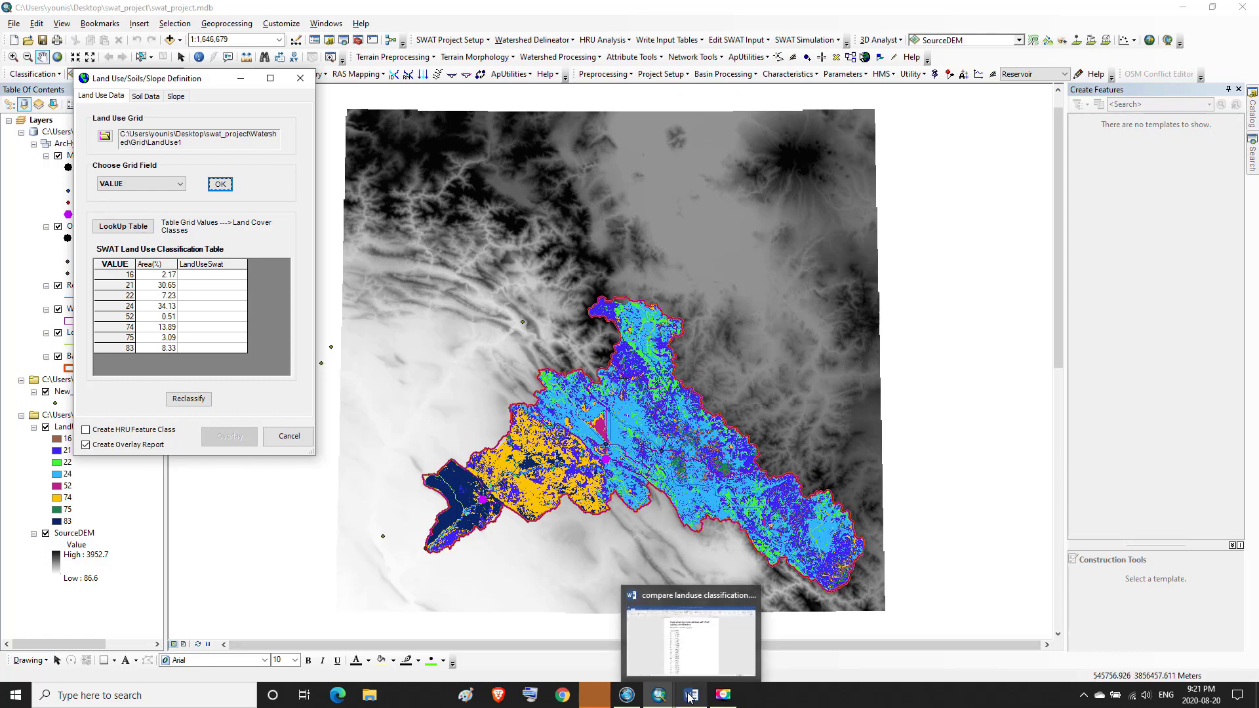
{"action": "left_click", "coordinate": [690, 697]}
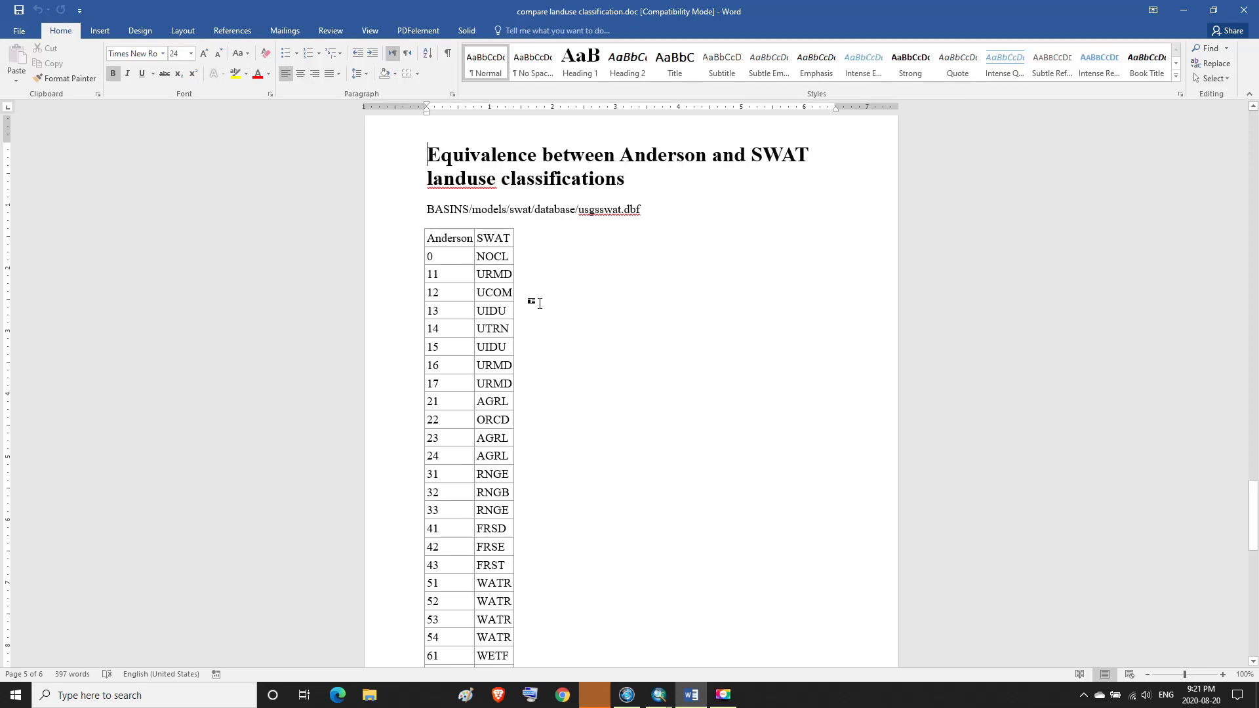
{"action": "left_click", "coordinate": [691, 695]}
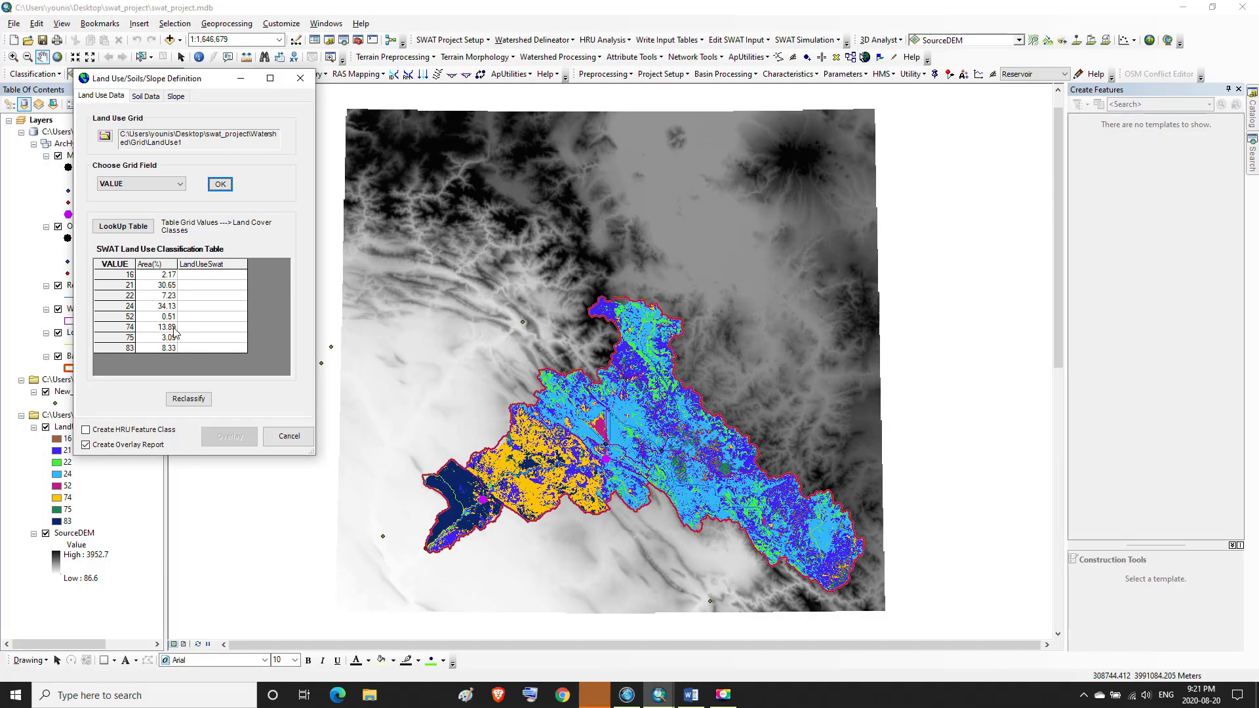
{"action": "left_click", "coordinate": [123, 277]}
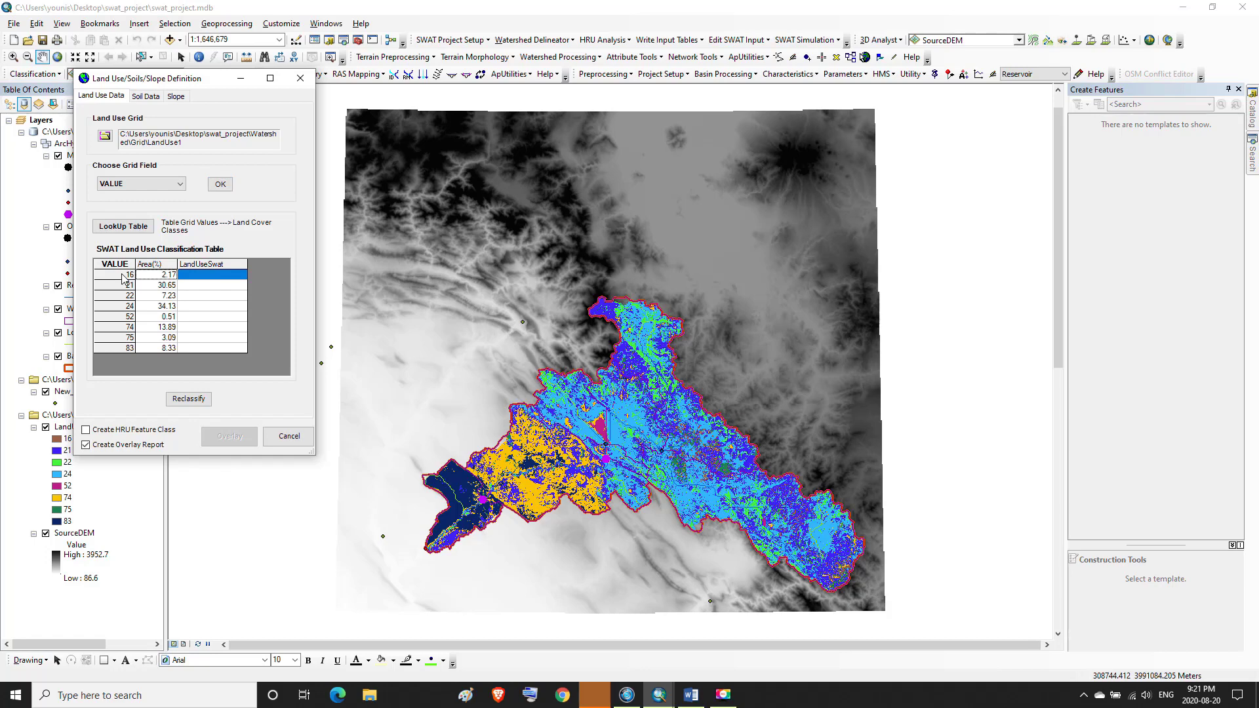
{"action": "left_click", "coordinate": [692, 703]}
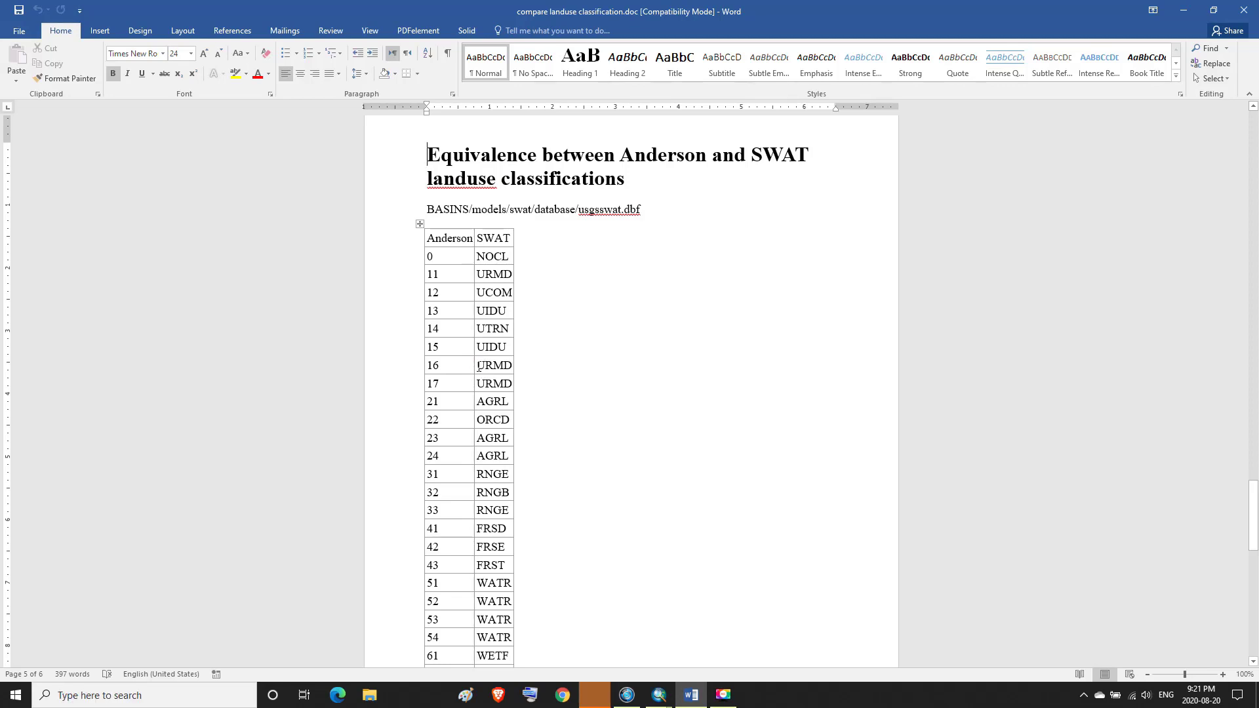
{"action": "left_click_drag", "start_coordinate": [478, 365], "coordinate": [504, 368]}
{"action": "left_click", "coordinate": [661, 694]}
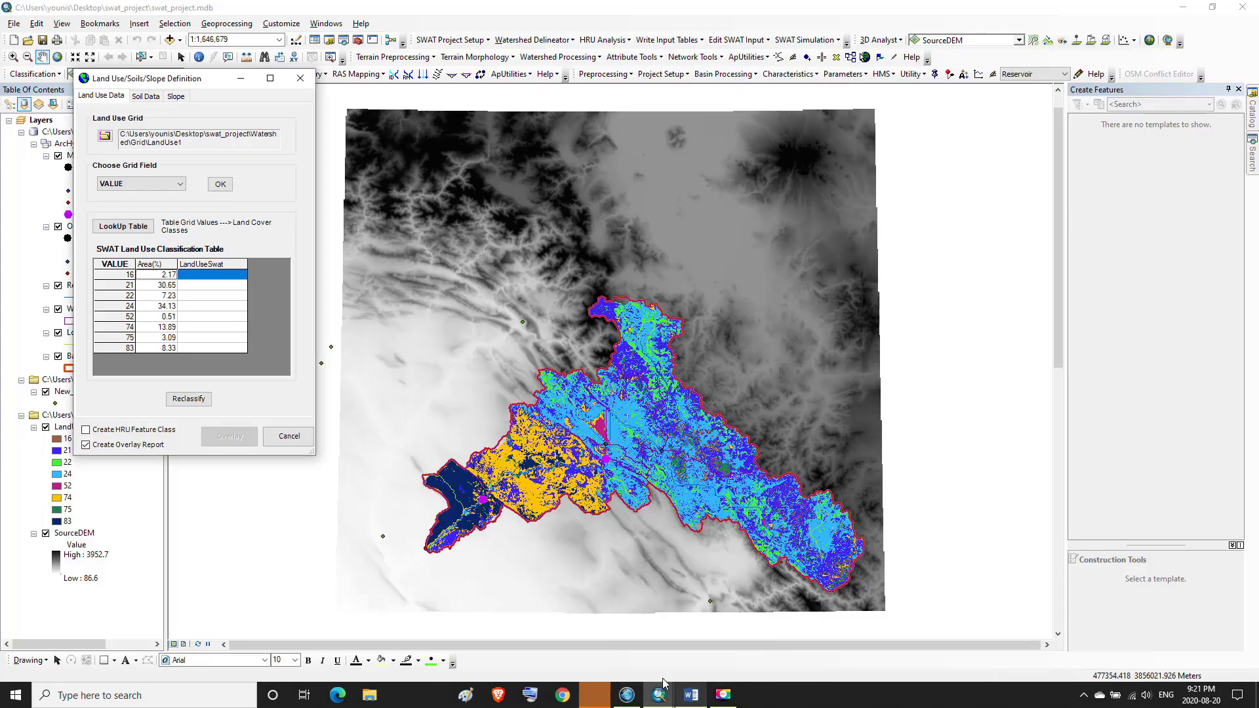
Open the SWAT land cover assignment for value 16 and choose the crop land cover database
{"action": "left_click", "coordinate": [216, 275]}
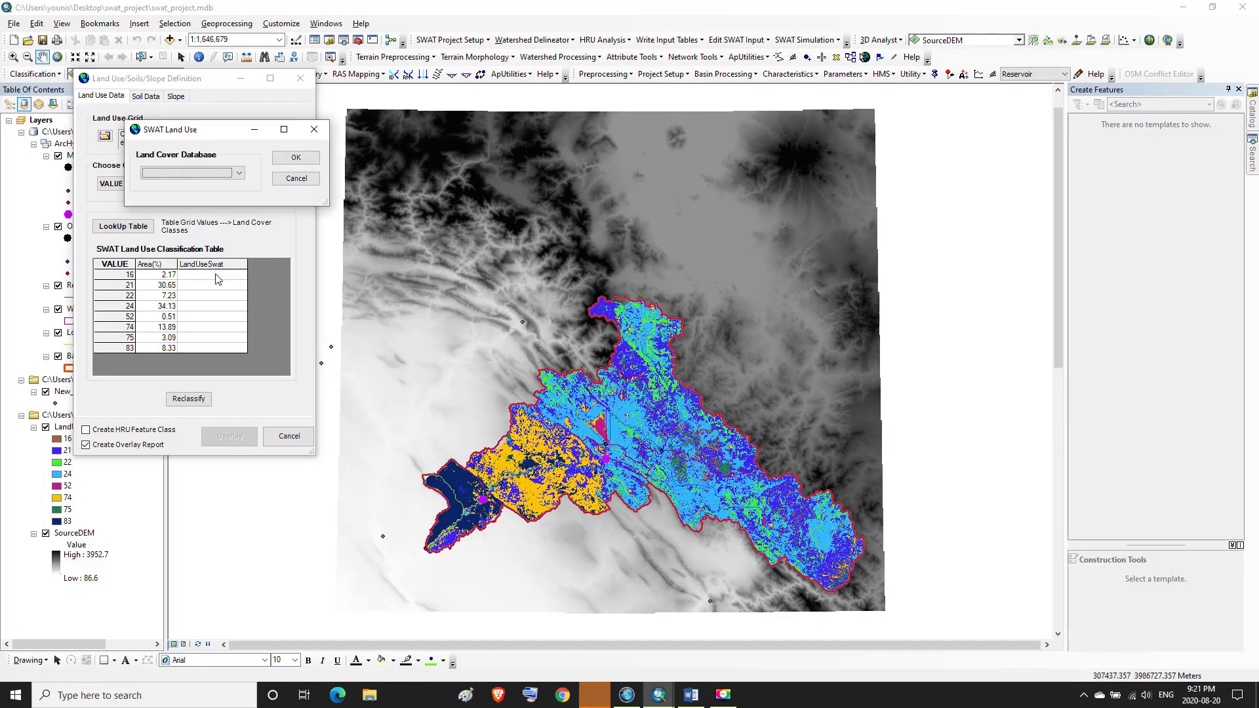
{"action": "left_click", "coordinate": [240, 175]}
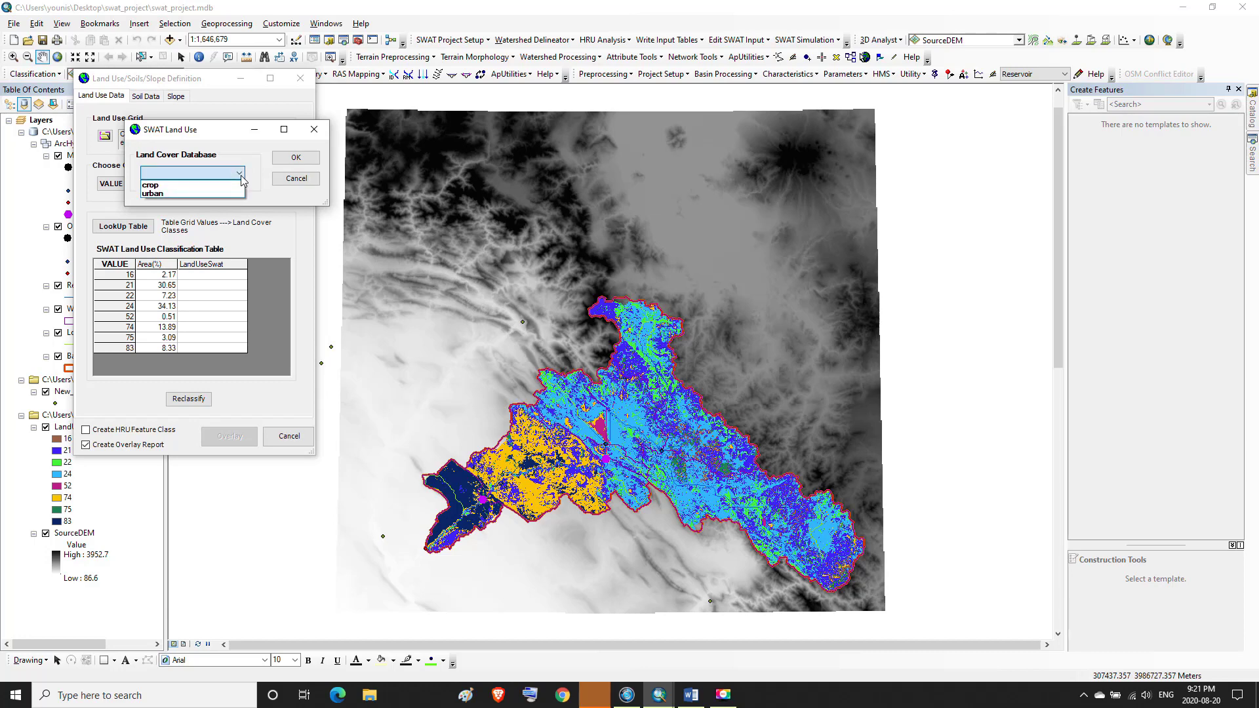
{"action": "left_click", "coordinate": [172, 186]}
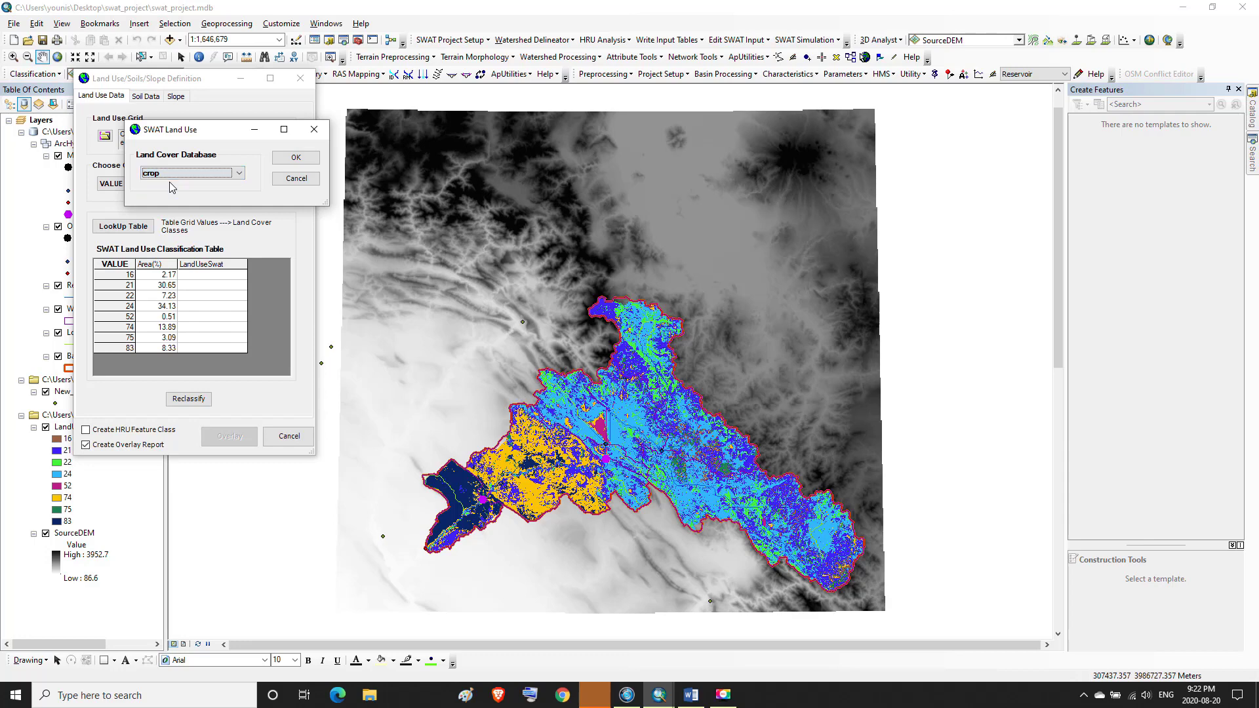
{"action": "left_click", "coordinate": [278, 165]}
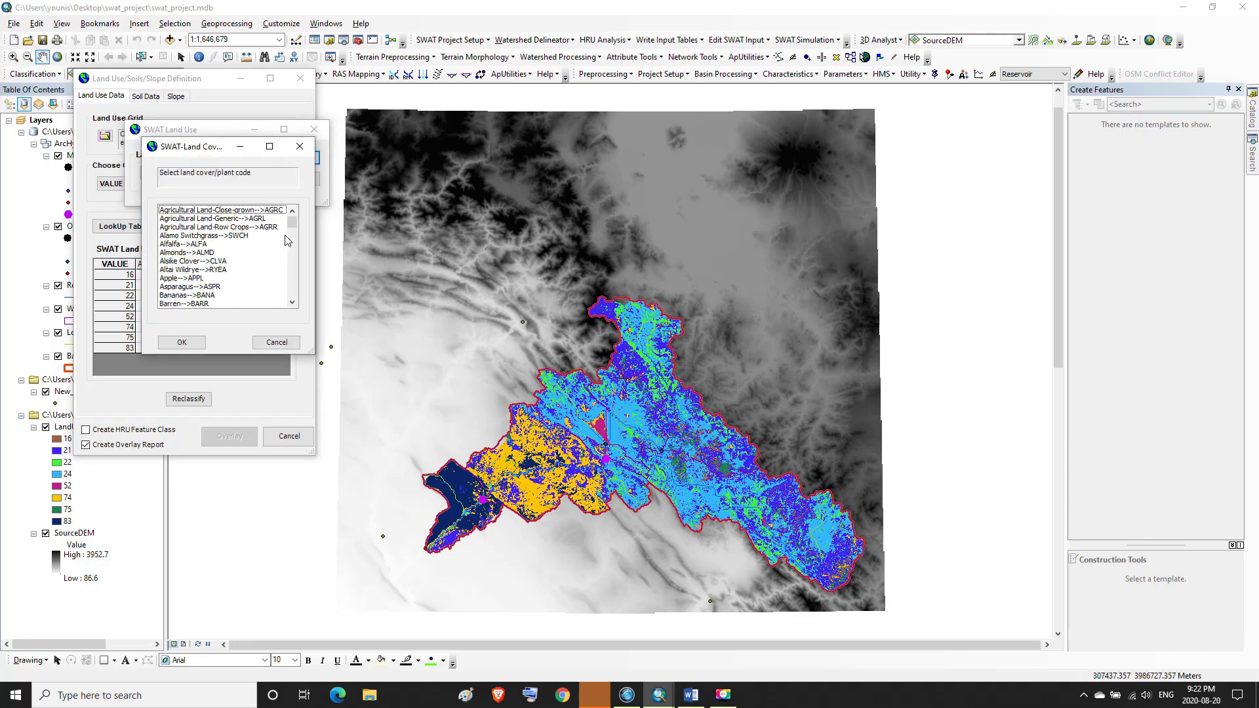
Scroll through the crop land cover/plant code list, then cancel the selection
{"action": "left_click_drag", "start_coordinate": [293, 221], "coordinate": [286, 283]}
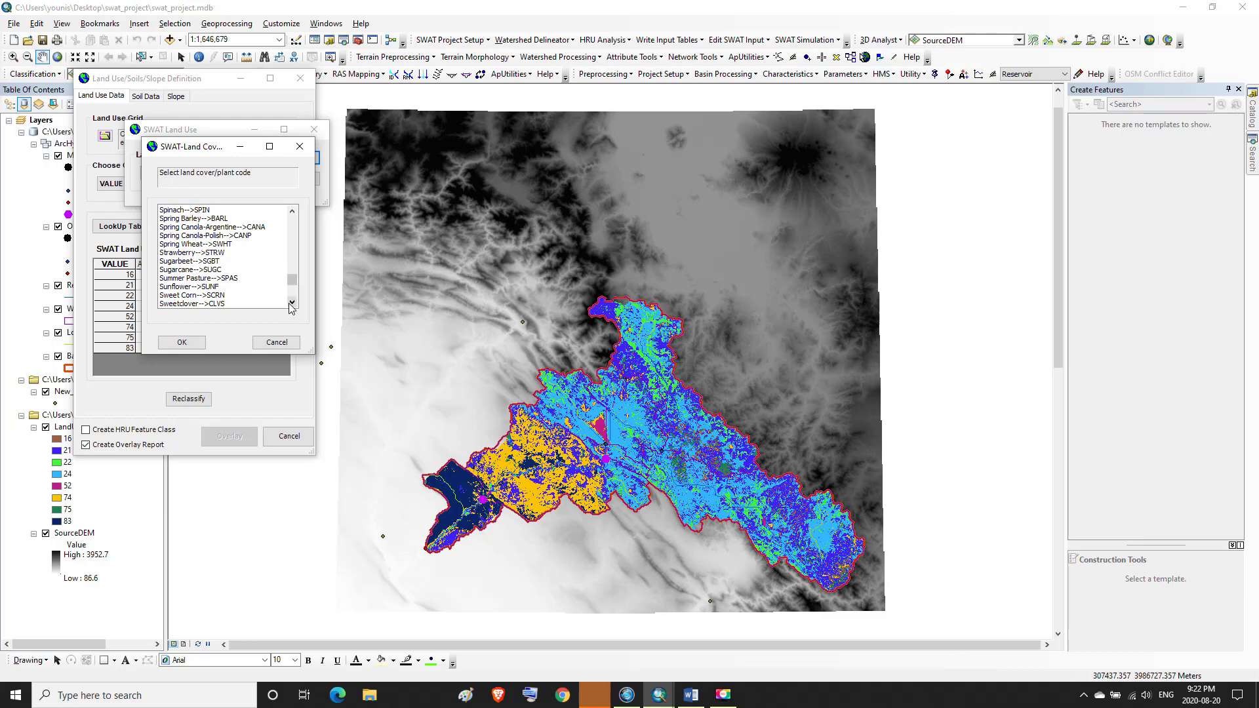
{"action": "left_click", "coordinate": [292, 303]}
{"action": "left_click", "coordinate": [292, 303]}
{"action": "left_click", "coordinate": [292, 303]}
{"action": "left_click", "coordinate": [292, 303]}
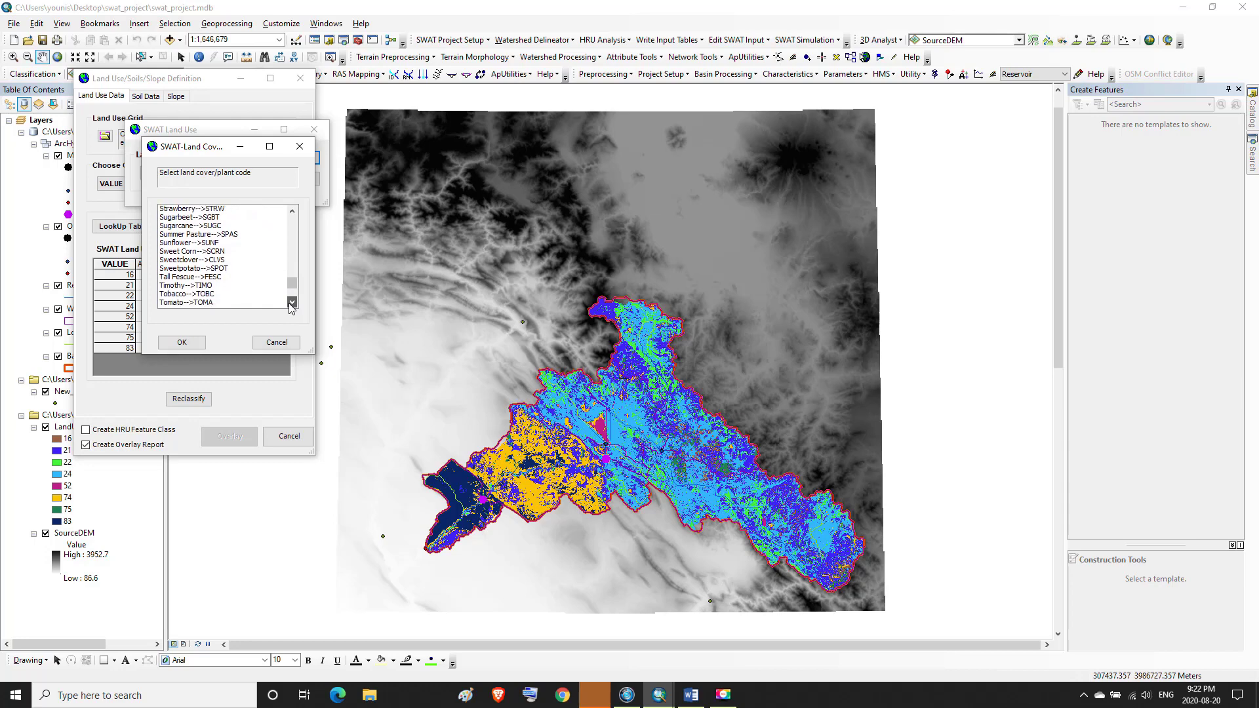
{"action": "left_click", "coordinate": [292, 303]}
{"action": "left_click", "coordinate": [291, 303]}
{"action": "left_click", "coordinate": [292, 303]}
{"action": "left_click", "coordinate": [292, 303]}
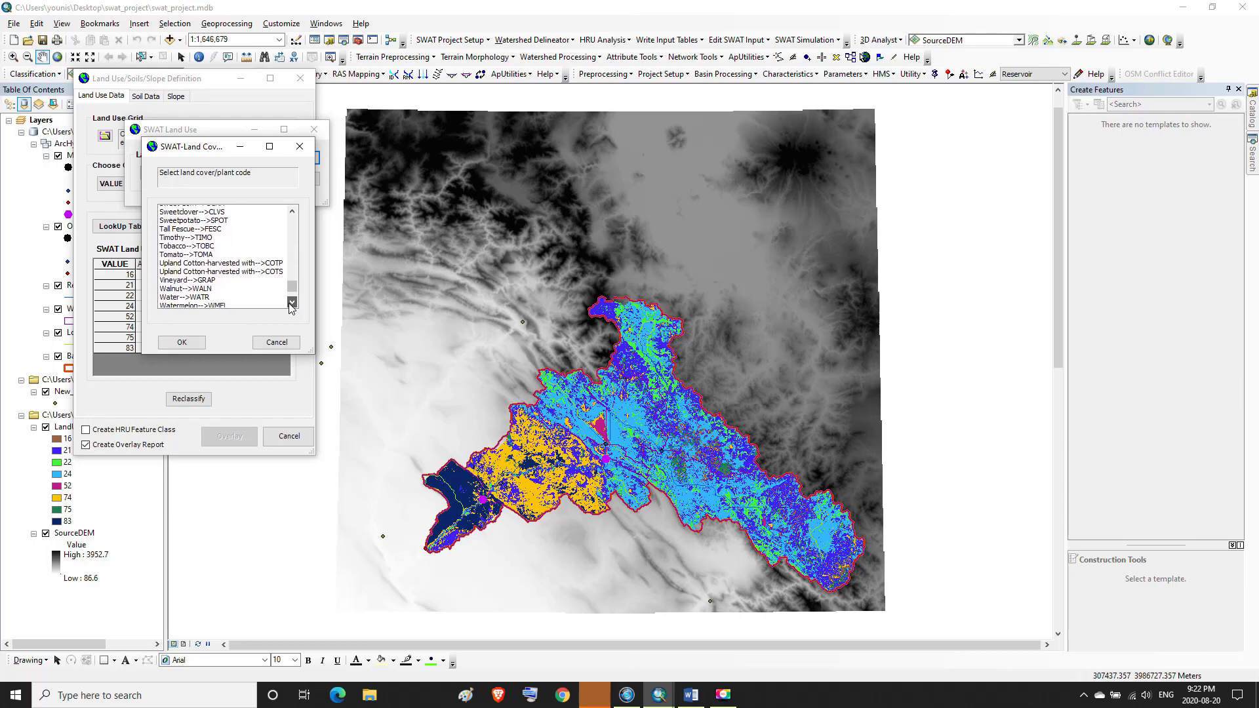
{"action": "left_click", "coordinate": [292, 303]}
{"action": "left_click", "coordinate": [292, 303]}
{"action": "left_click", "coordinate": [292, 303]}
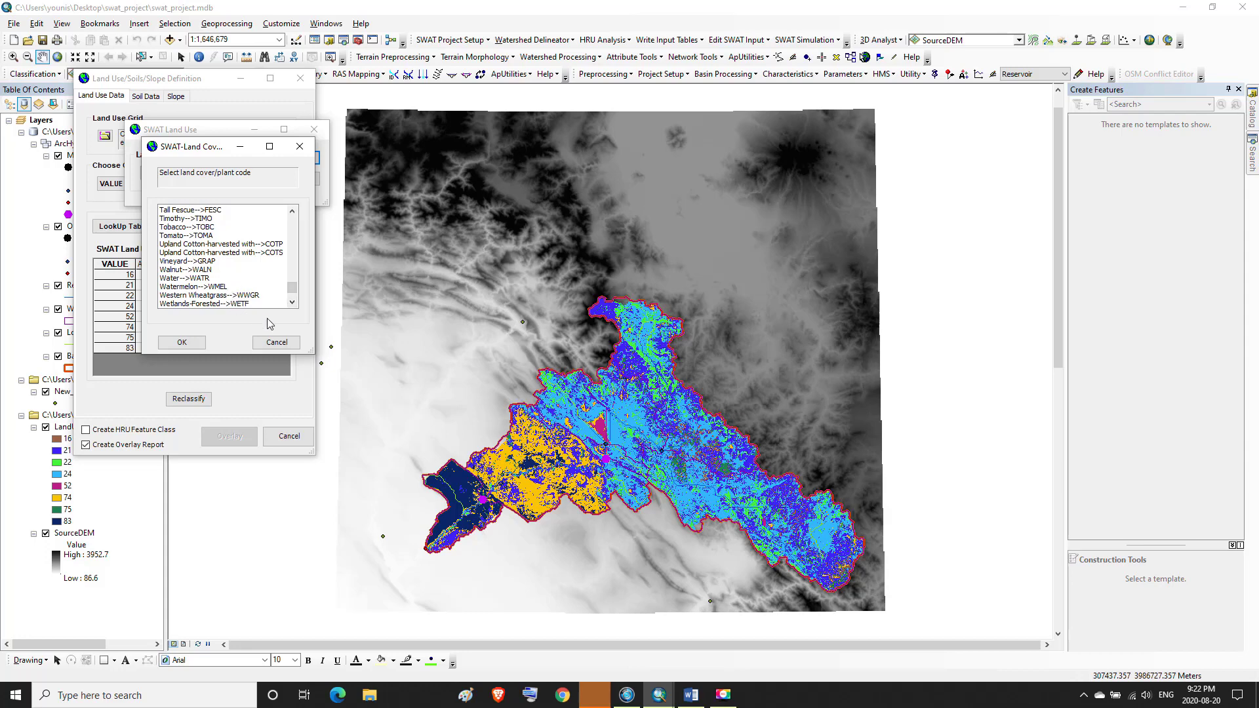
{"action": "left_click", "coordinate": [276, 342]}
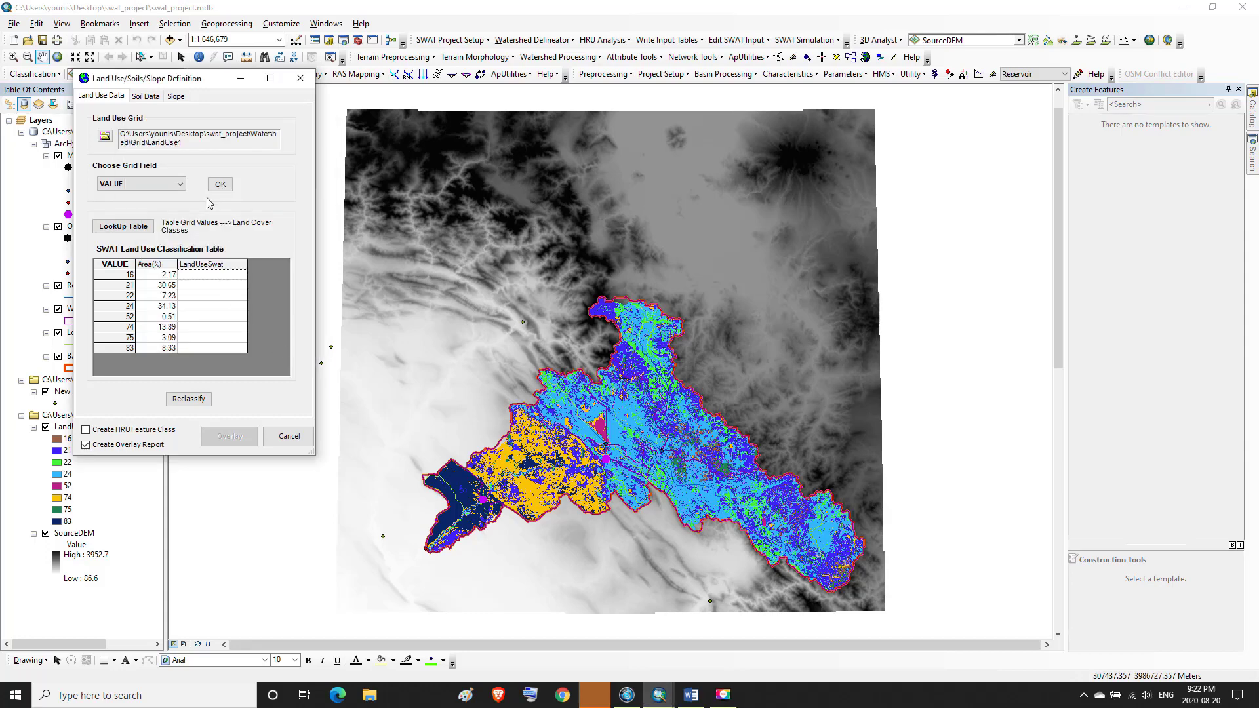
Assign the urban land cover Residential-Medium Density (URMD) to grid value 16
{"action": "left_click", "coordinate": [204, 274]}
{"action": "left_click", "coordinate": [247, 203]}
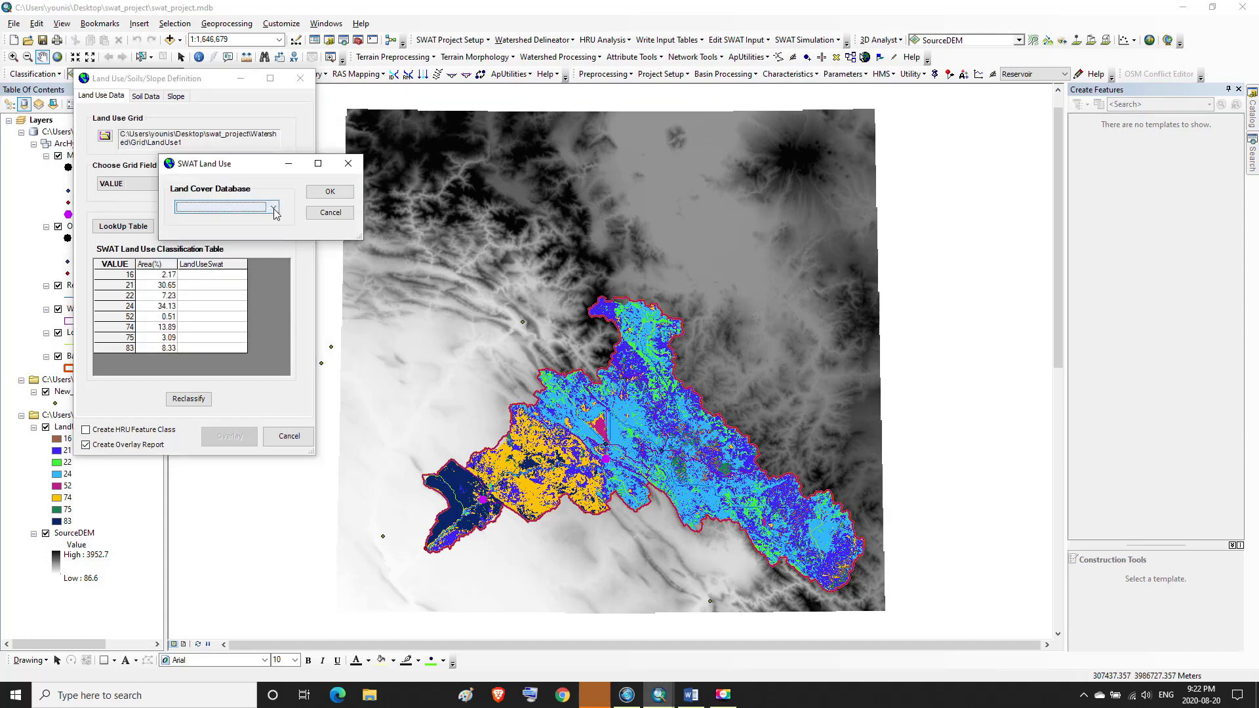
{"action": "left_click", "coordinate": [206, 227]}
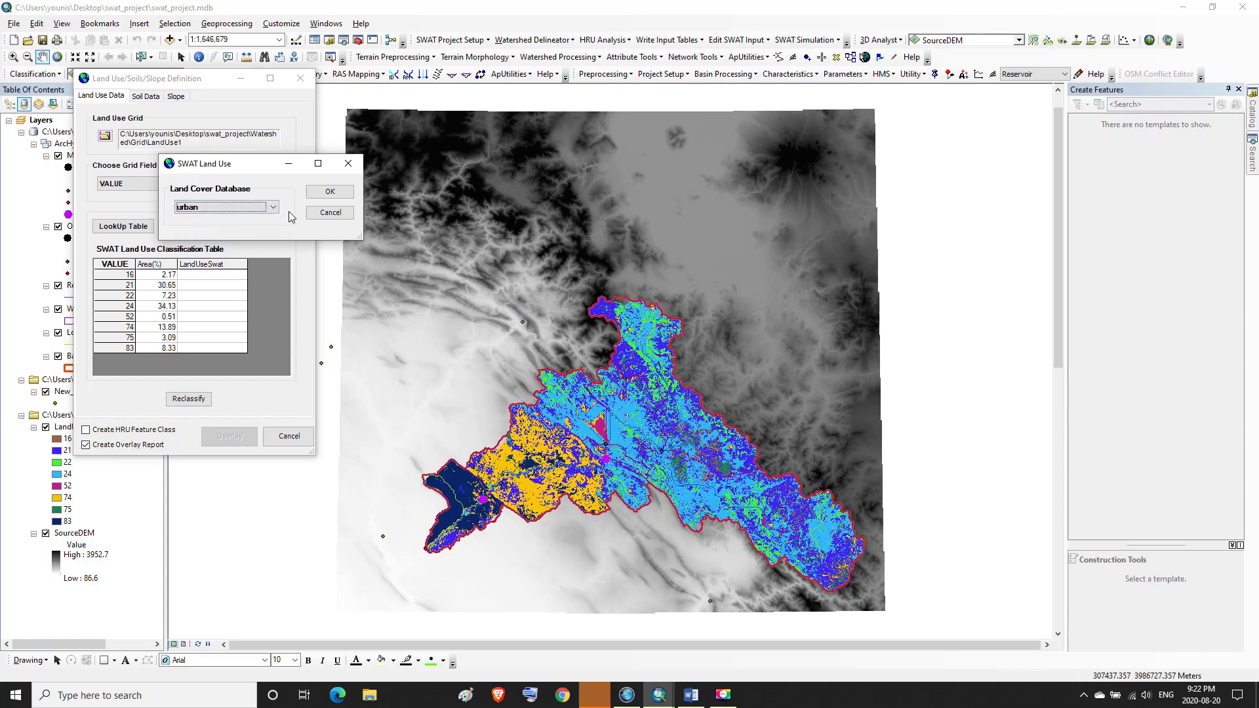
{"action": "left_click", "coordinate": [328, 192]}
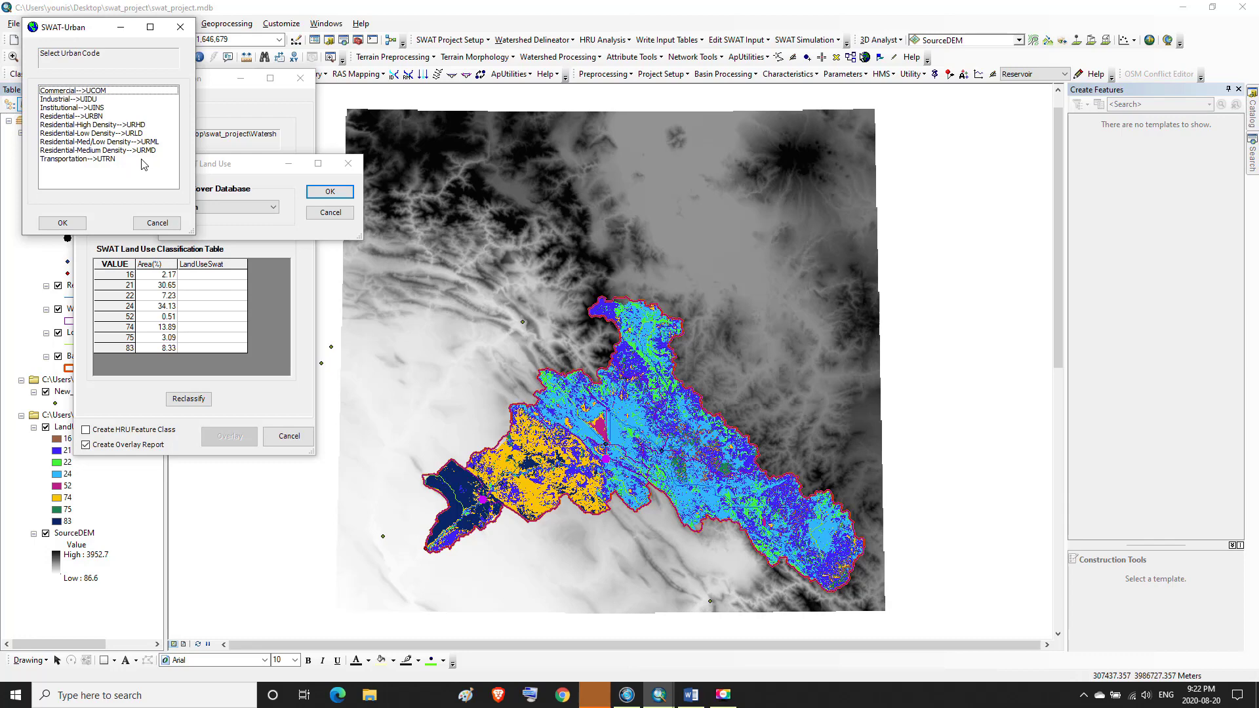
{"action": "left_click", "coordinate": [90, 150]}
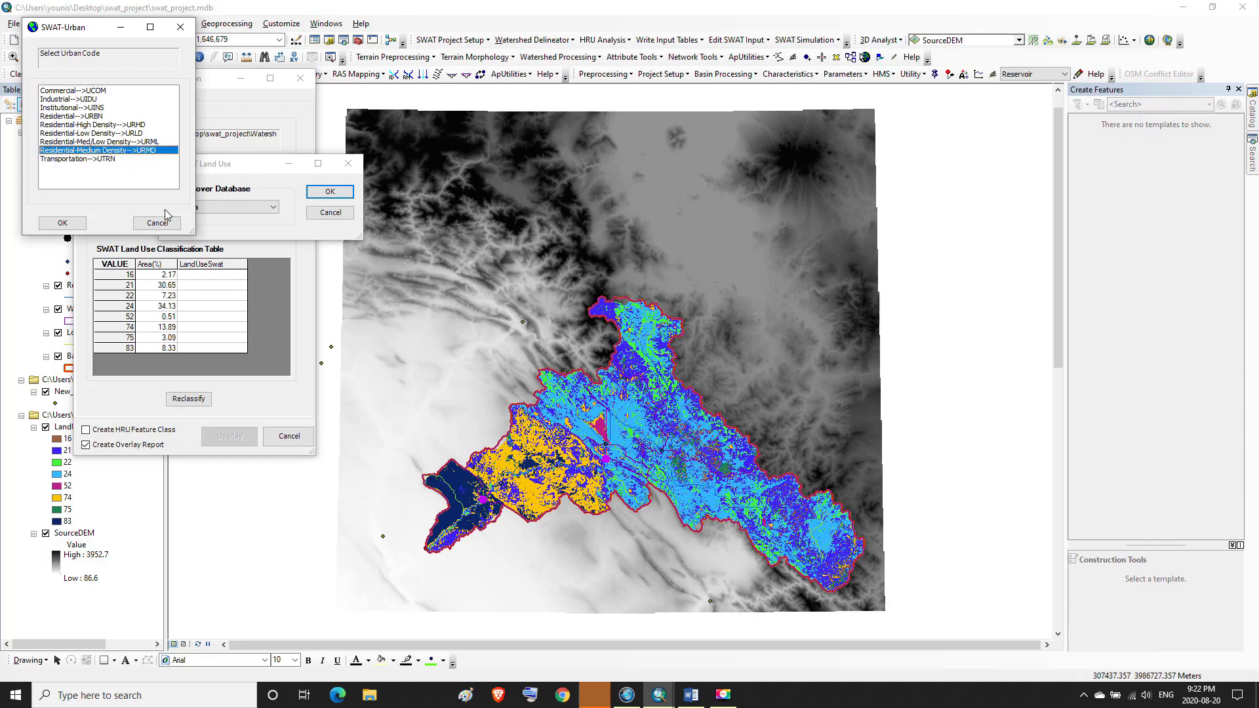
{"action": "left_click", "coordinate": [72, 226]}
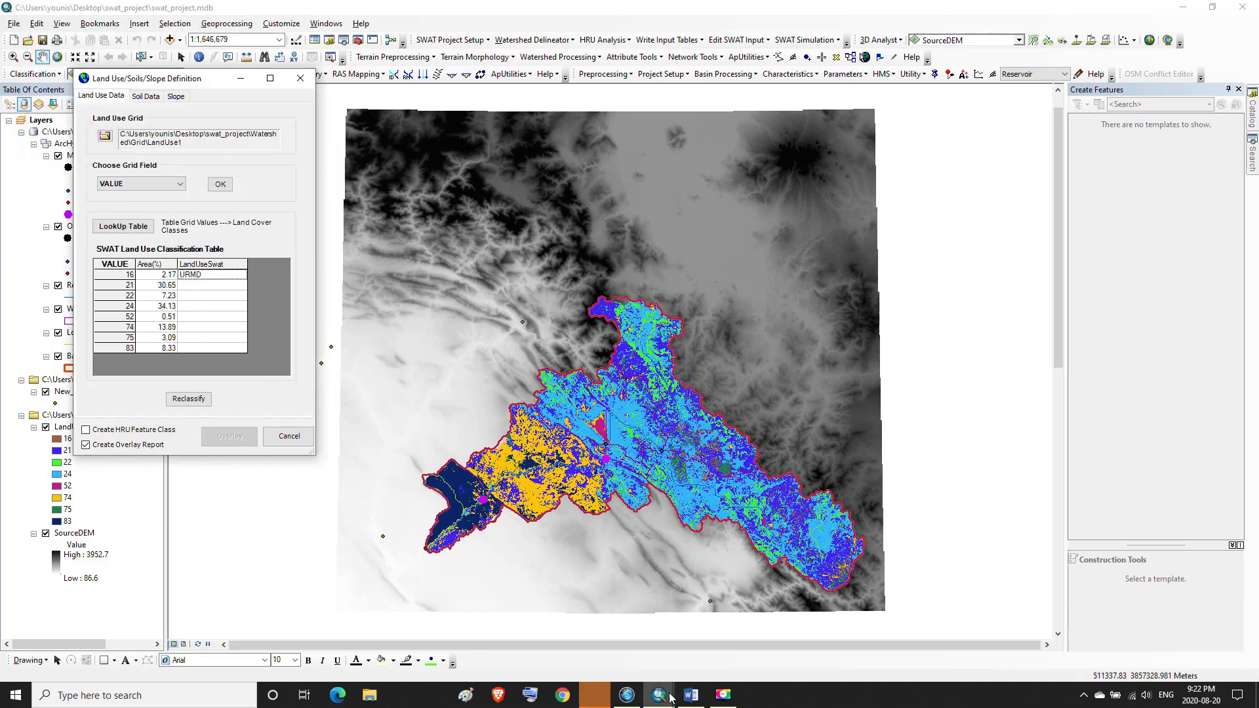
Look up the SWAT codes for Anderson values 16 and 21 in the Word equivalence table
{"action": "left_click", "coordinate": [692, 696]}
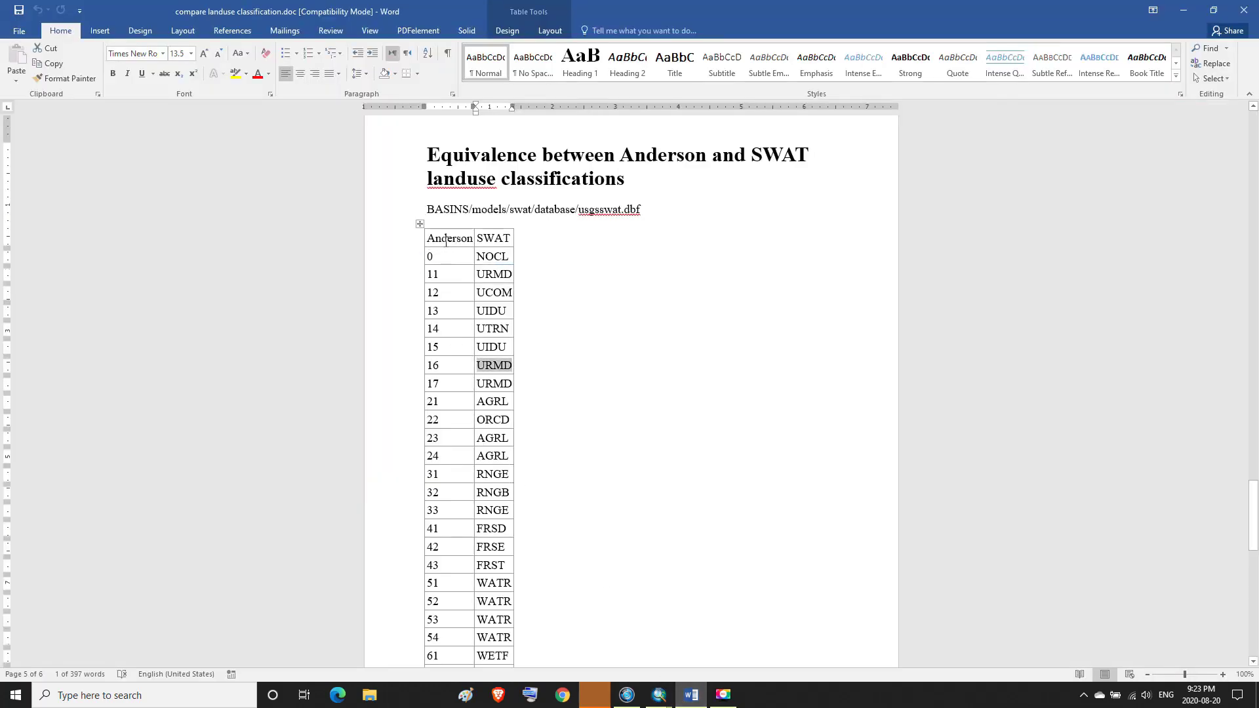
{"action": "left_click_drag", "start_coordinate": [429, 237], "coordinate": [504, 239]}
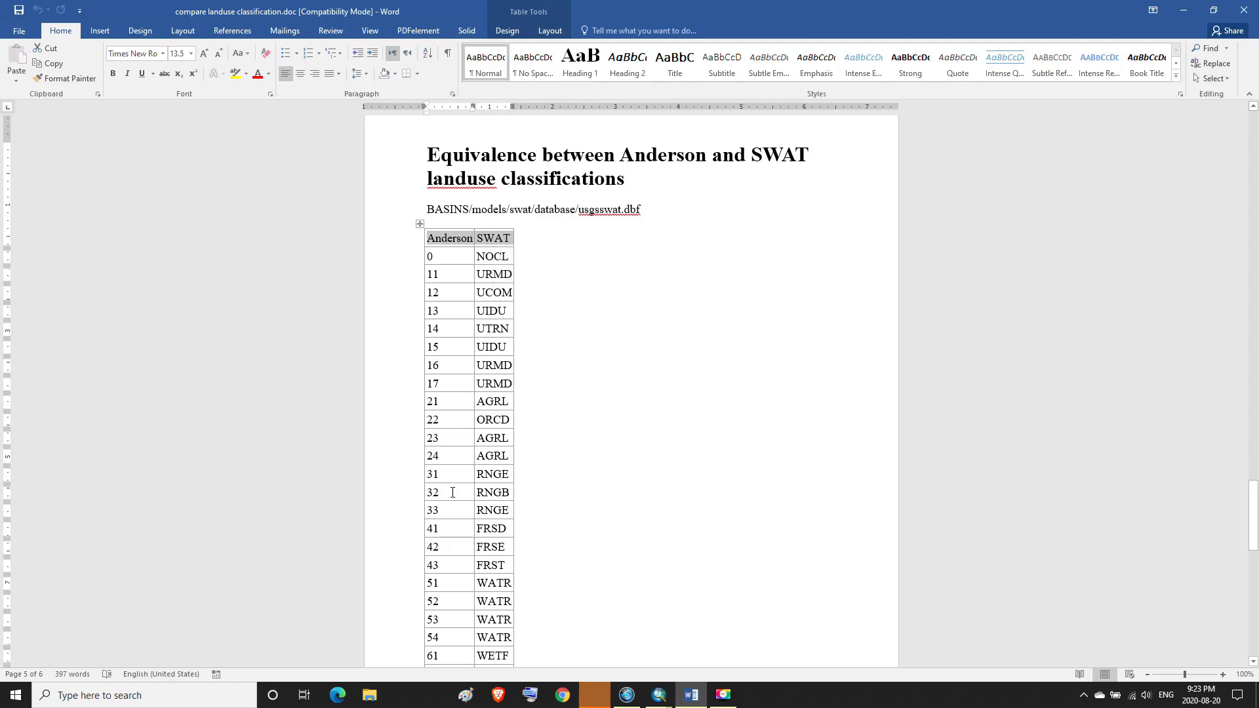
{"action": "left_click", "coordinate": [691, 695]}
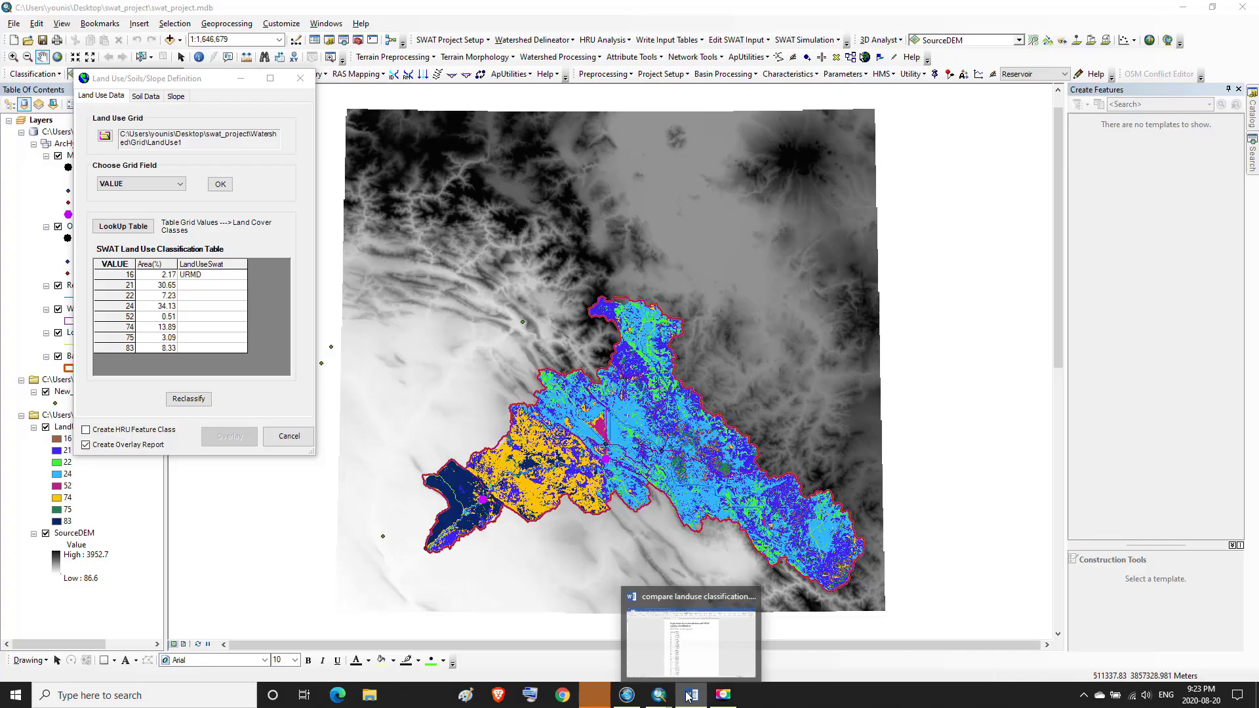
{"action": "left_click", "coordinate": [687, 695]}
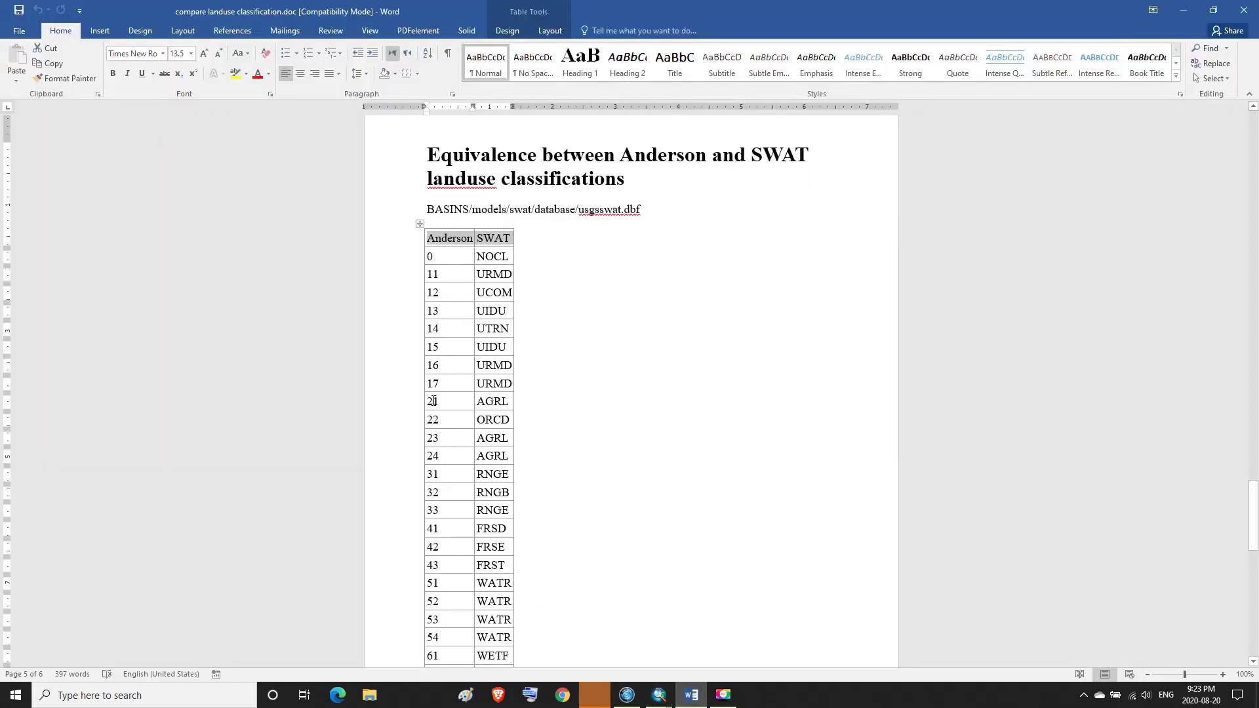
{"action": "left_click_drag", "start_coordinate": [430, 402], "coordinate": [498, 409]}
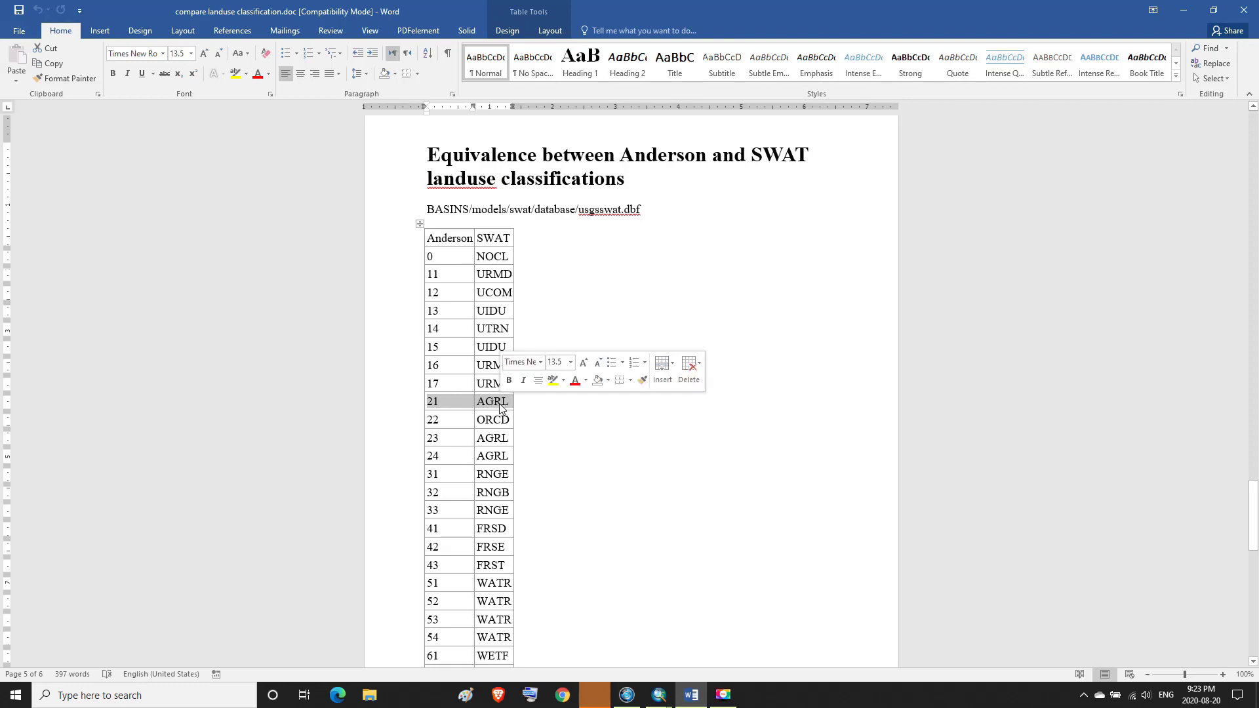
{"action": "left_click", "coordinate": [659, 695]}
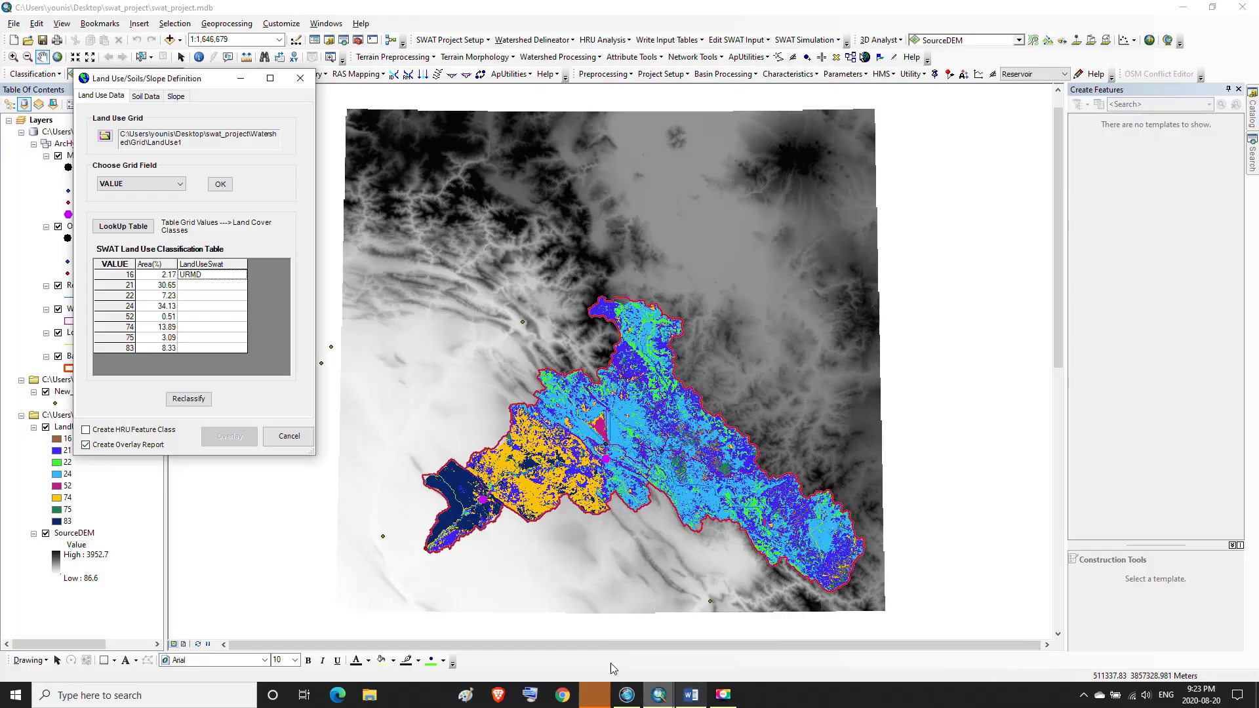
Assign the crop land cover Agricultural Land-Generic (AGRL) to grid value 21
{"action": "left_click", "coordinate": [206, 286]}
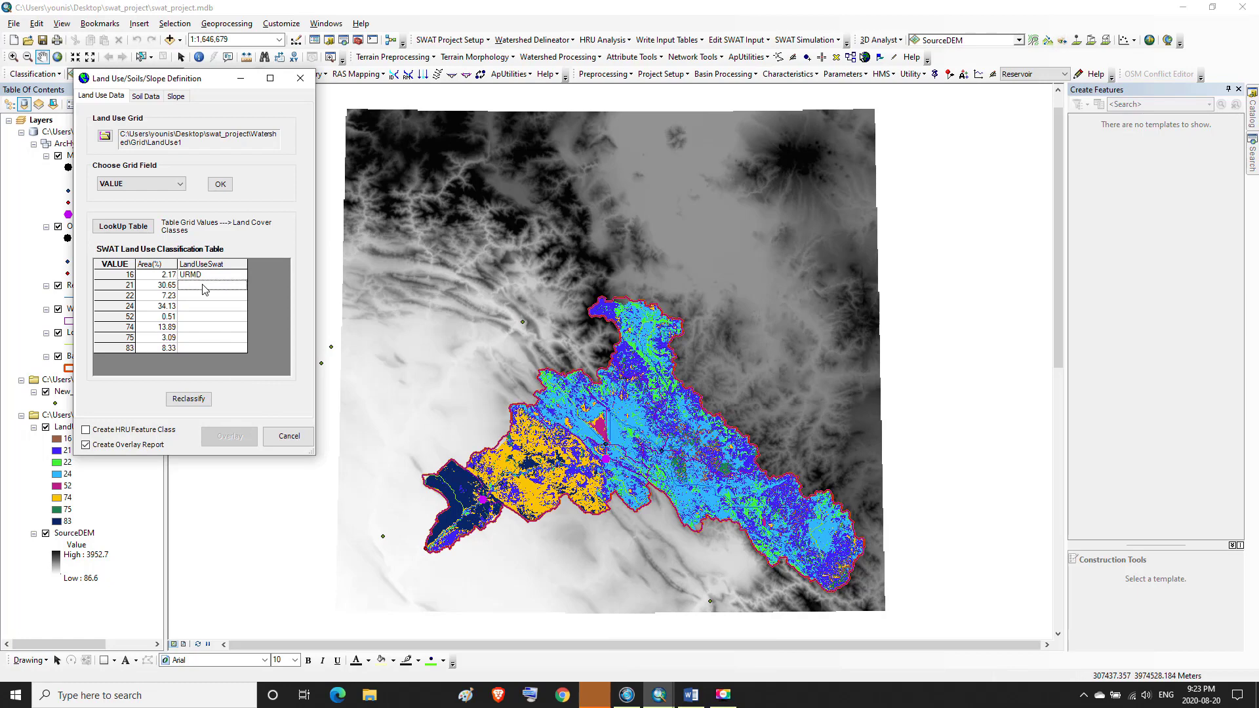
{"action": "left_click", "coordinate": [136, 70]}
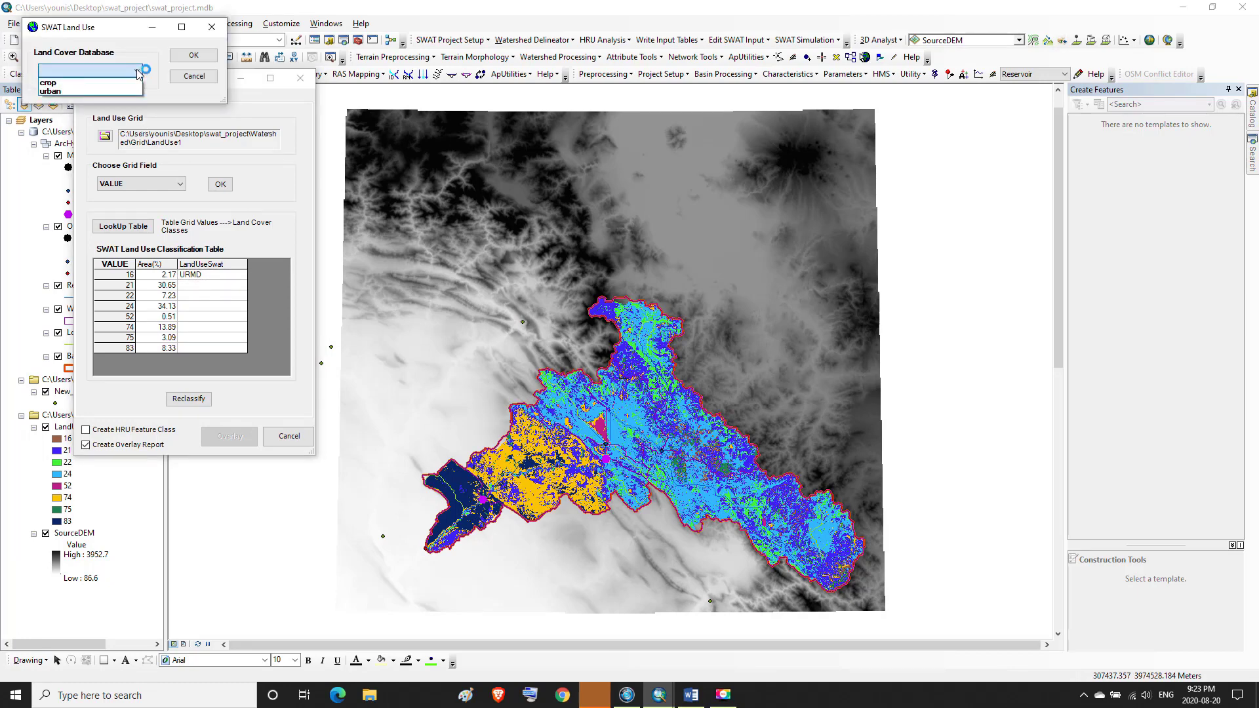
{"action": "left_click", "coordinate": [98, 83]}
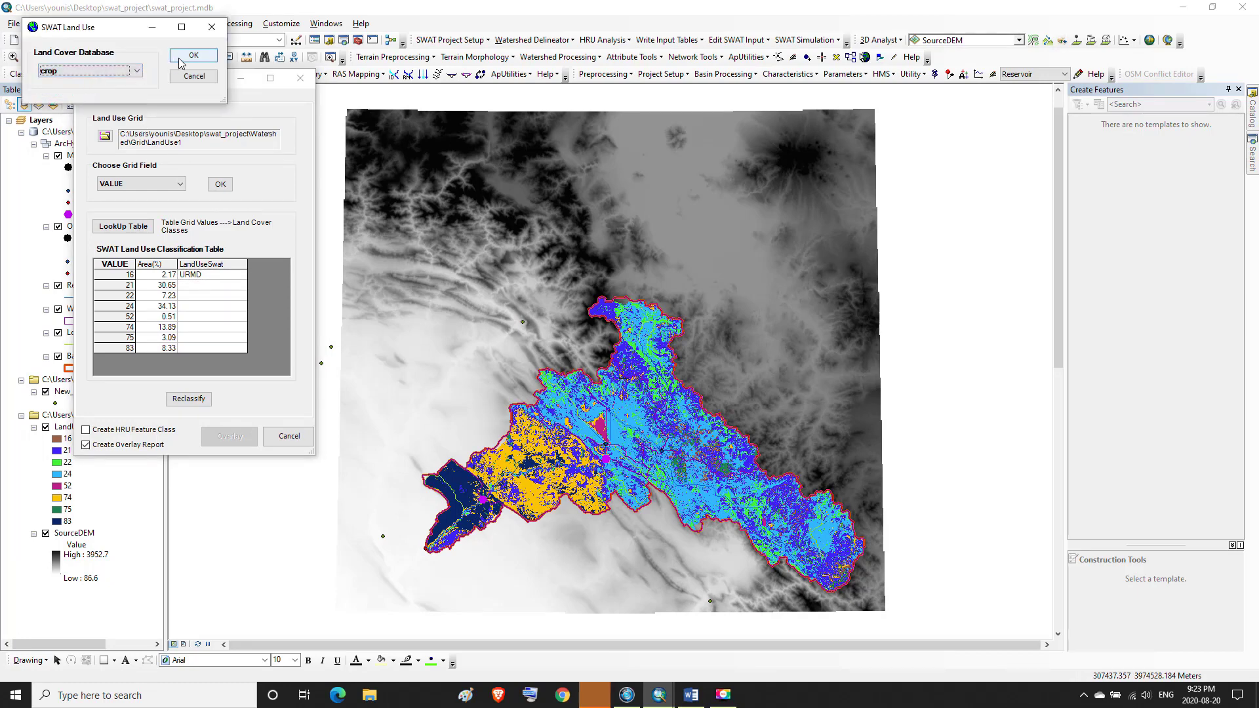
{"action": "left_click", "coordinate": [181, 60]}
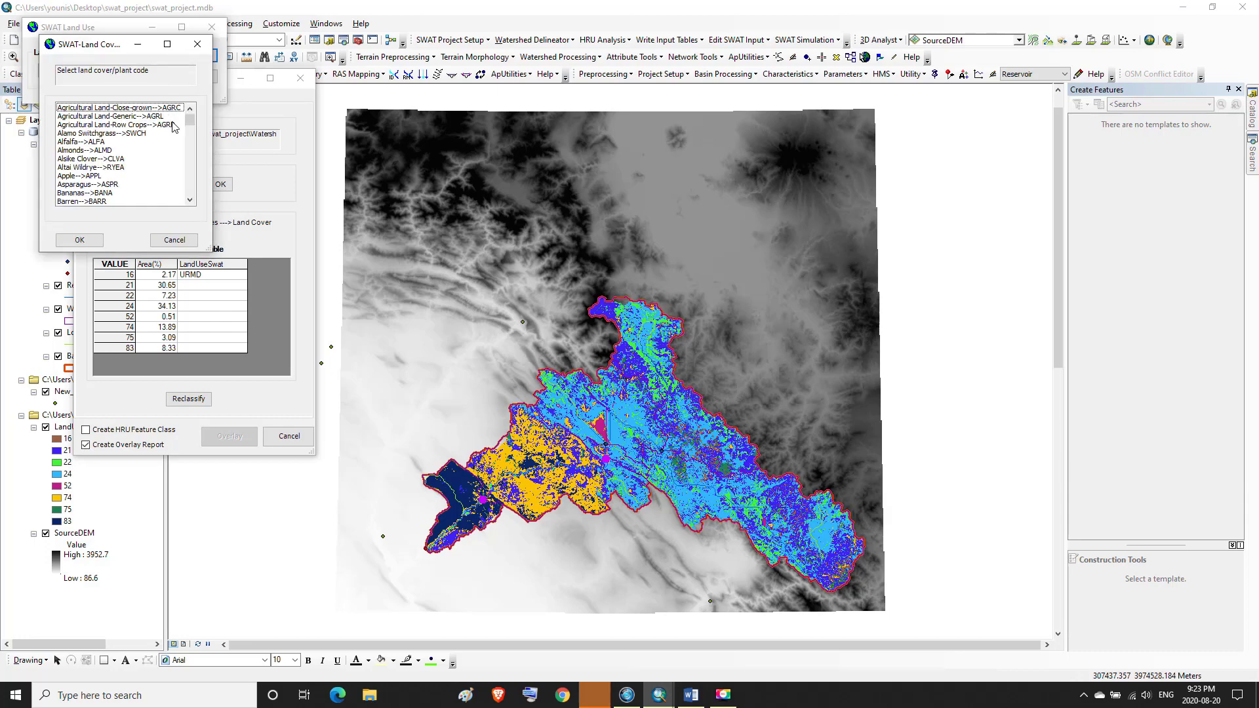
{"action": "left_click", "coordinate": [128, 118]}
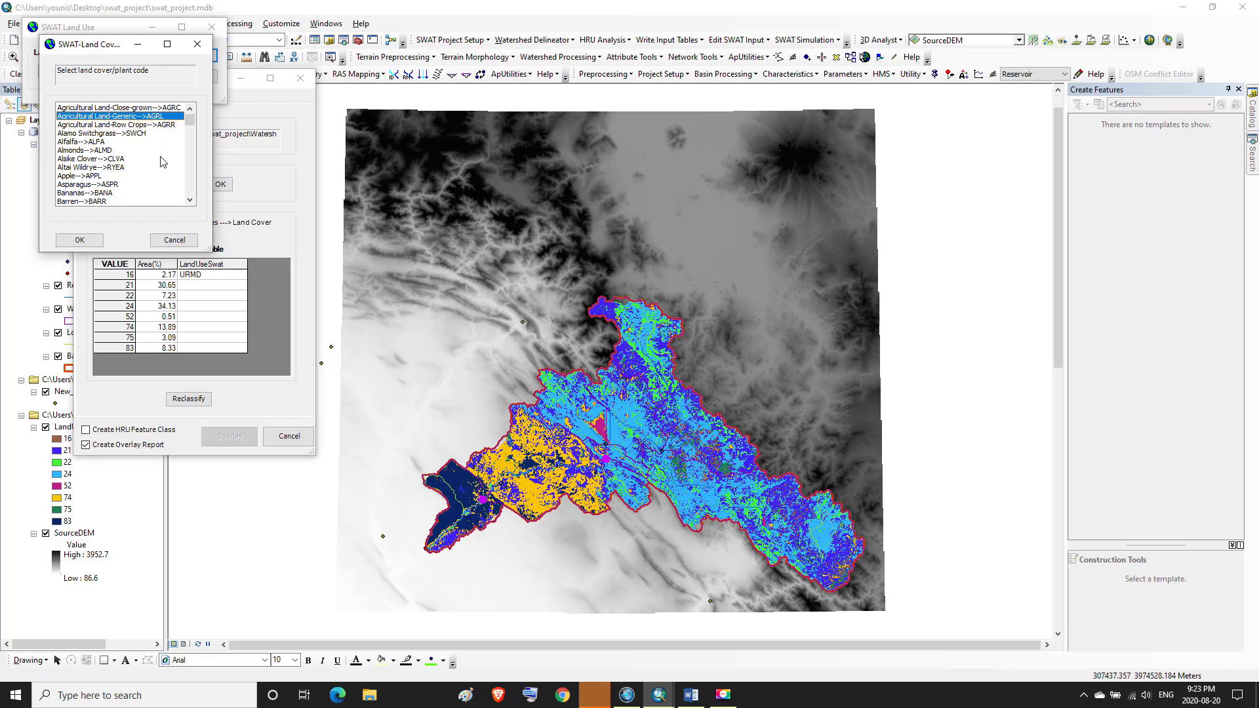
{"action": "left_click", "coordinate": [80, 240]}
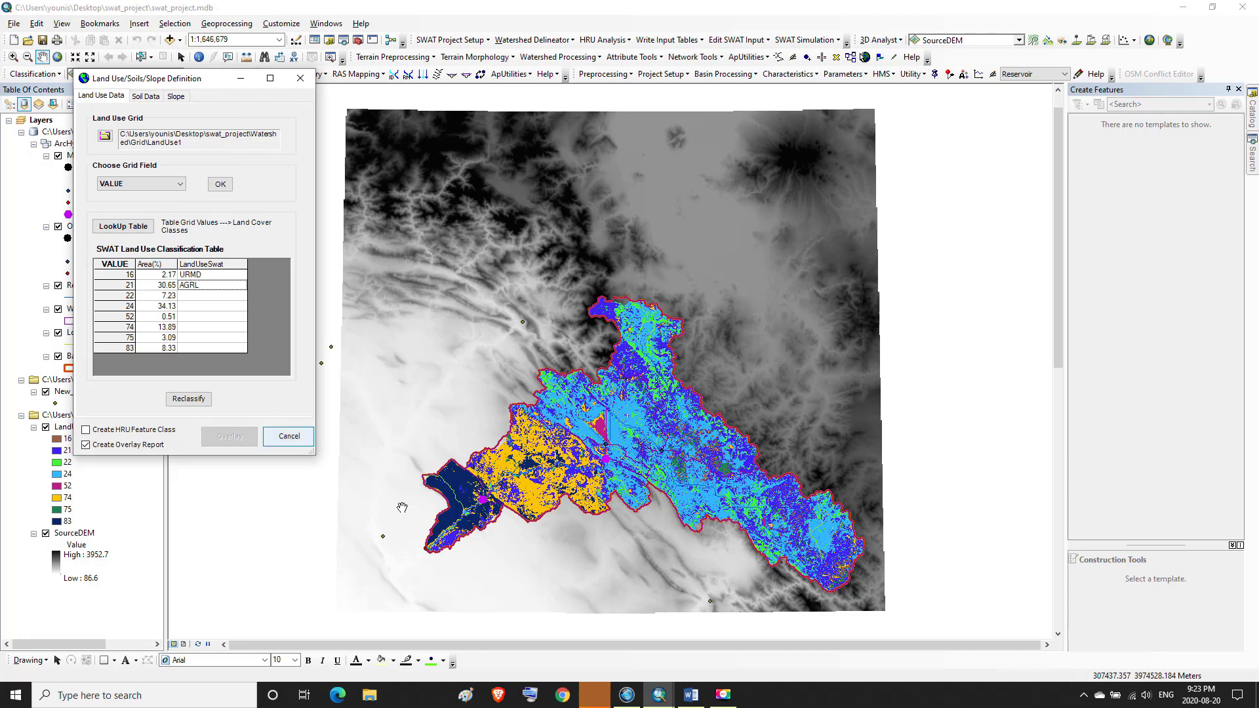
Look up the SWAT code for Anderson value 22 in the Word equivalence table
{"action": "left_click", "coordinate": [689, 694]}
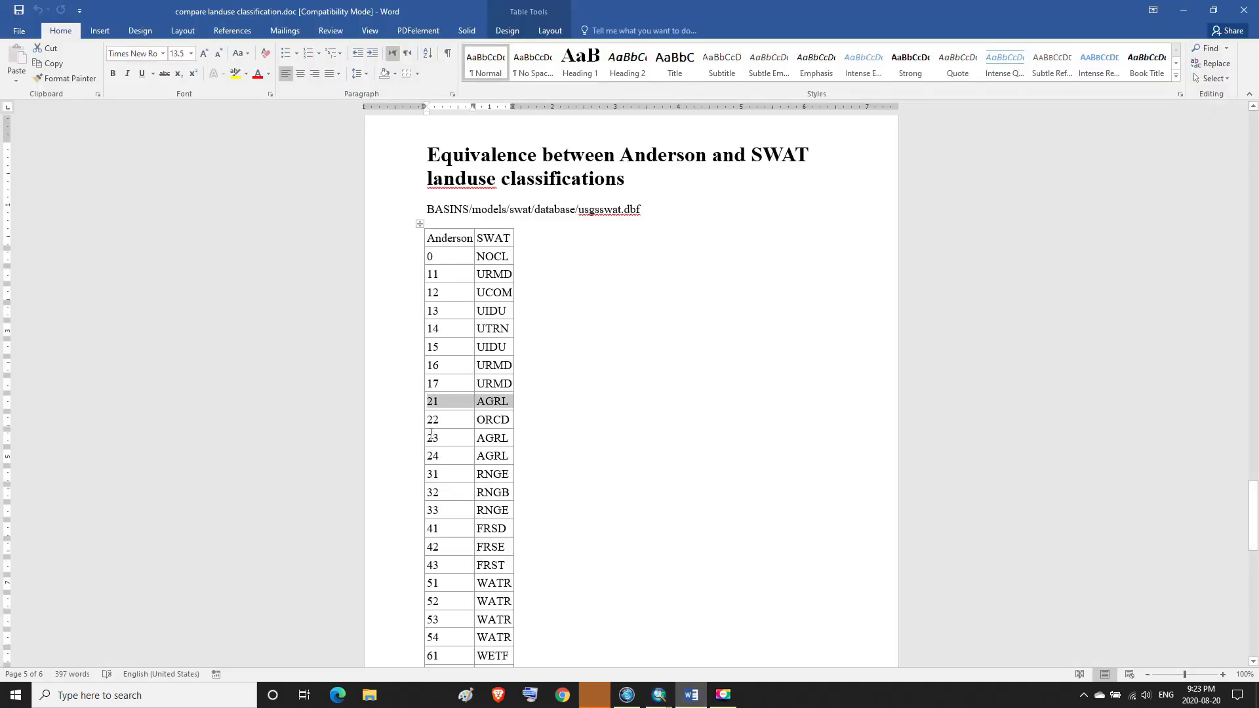
{"action": "left_click_drag", "start_coordinate": [429, 420], "coordinate": [504, 426]}
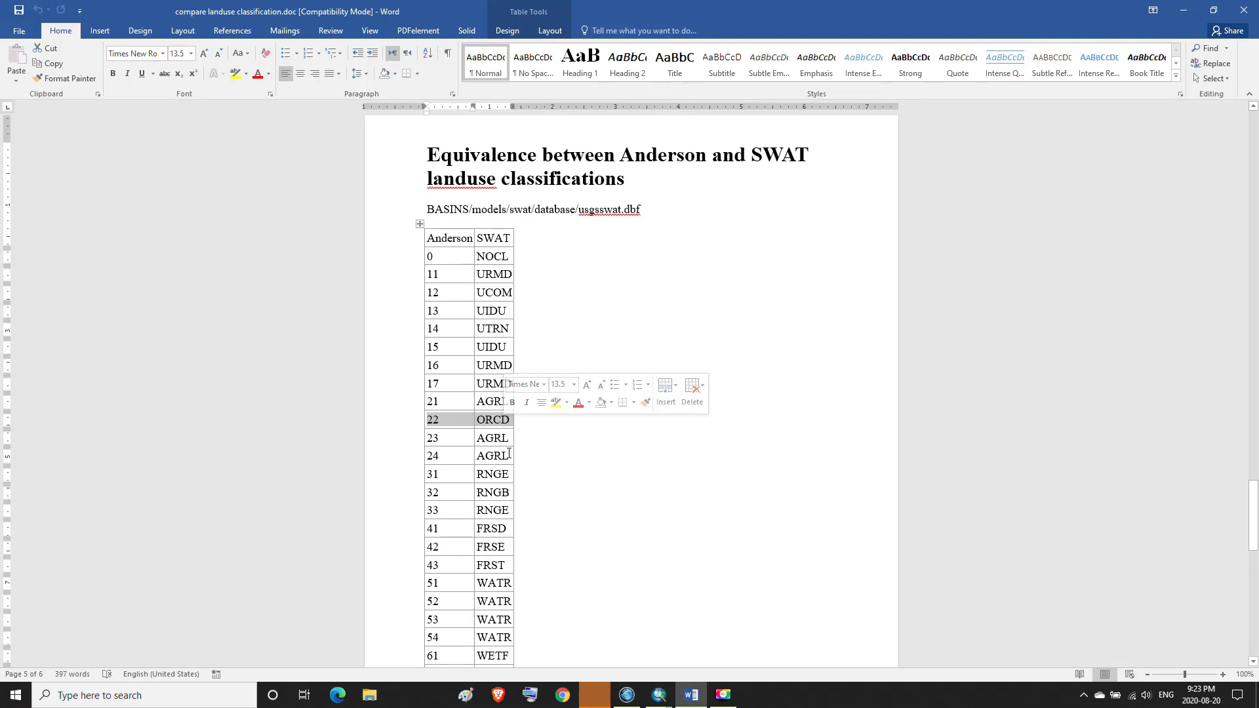
{"action": "left_click", "coordinate": [691, 694]}
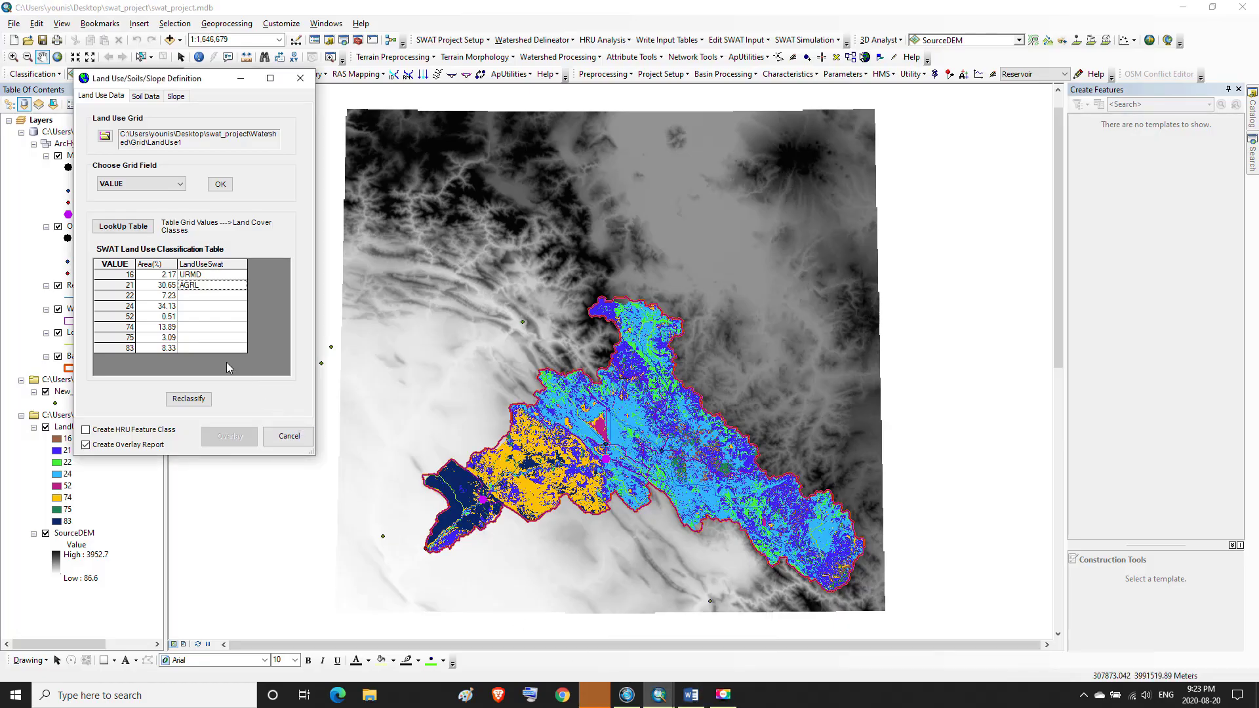
Open the SWAT land cover assignment for grid value 22 and choose the crop land cover database
{"action": "left_click", "coordinate": [172, 296]}
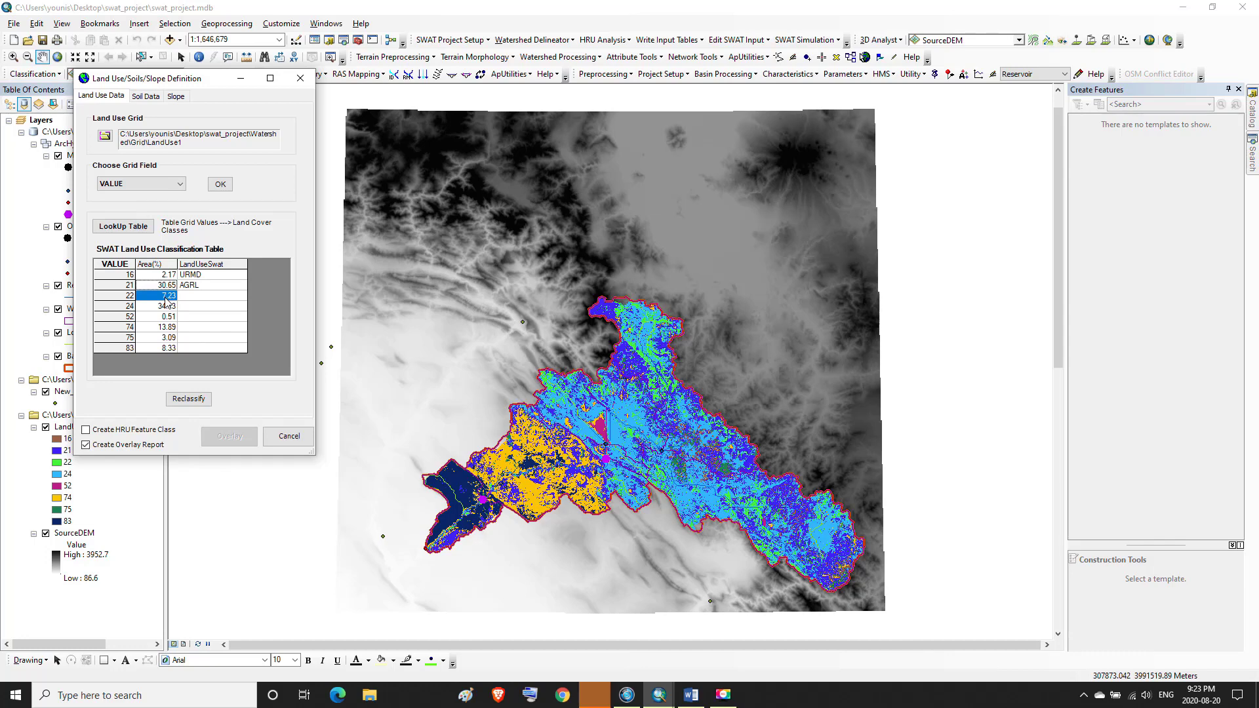
{"action": "left_click", "coordinate": [156, 292]}
{"action": "left_click", "coordinate": [158, 274]}
{"action": "left_click", "coordinate": [155, 297]}
{"action": "double_click", "coordinate": [207, 298]}
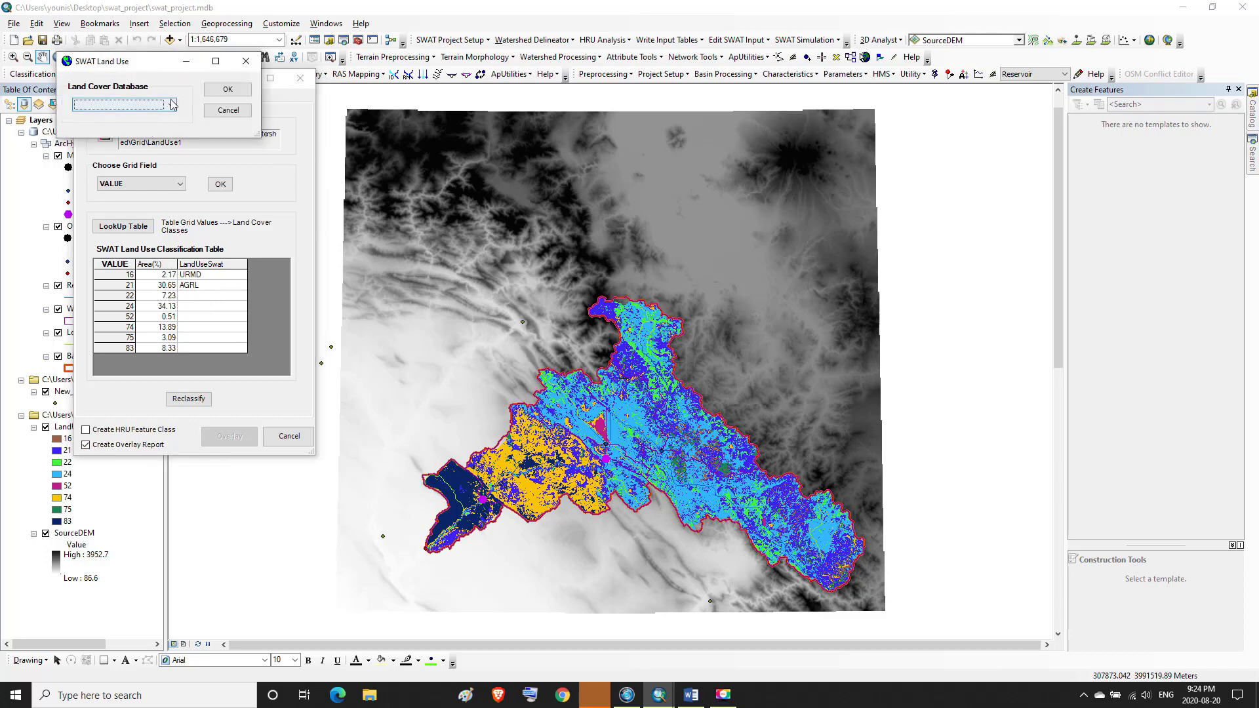
{"action": "left_click", "coordinate": [173, 104]}
{"action": "left_click", "coordinate": [90, 123]}
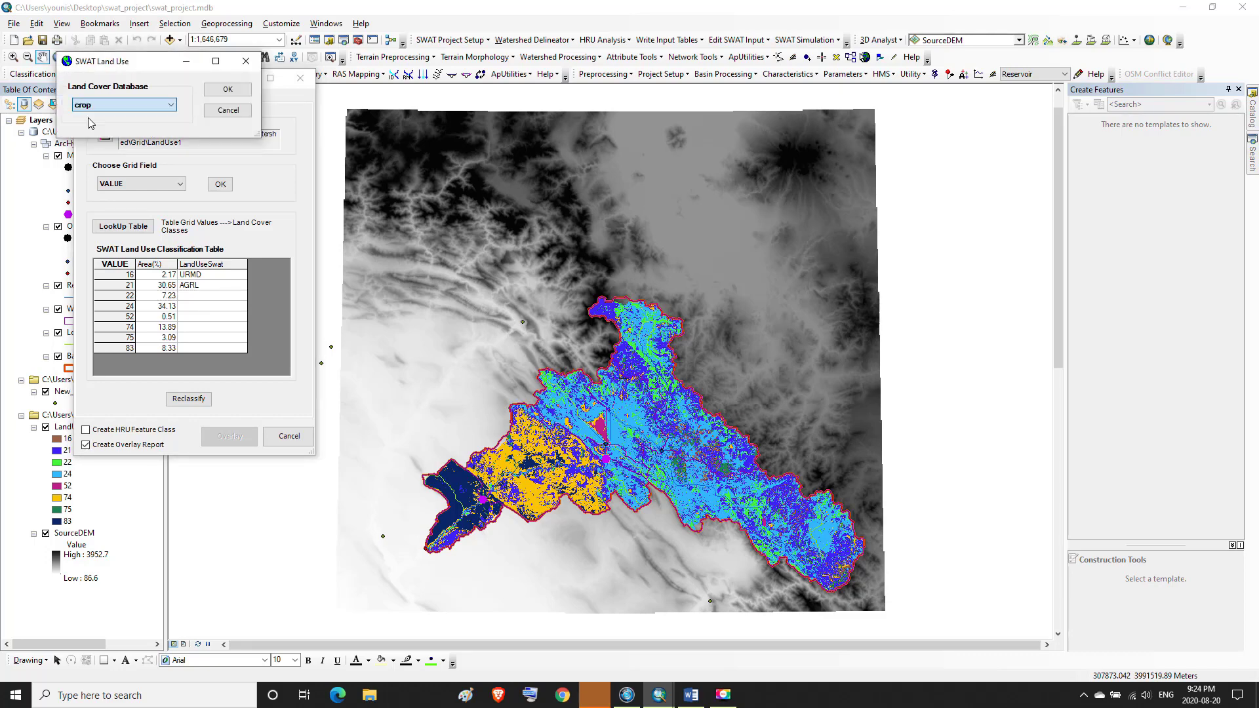
{"action": "left_click", "coordinate": [225, 94]}
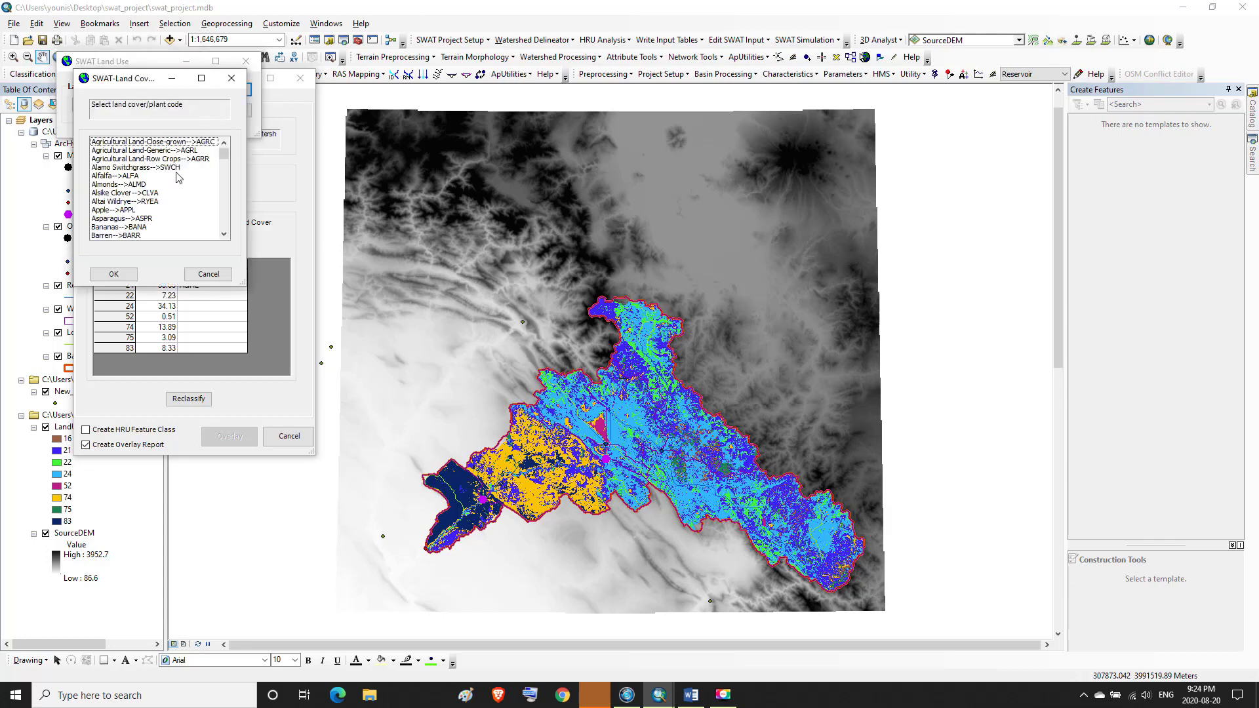
Scroll the plant code list and assign Orchard (ORCD) to grid value 22
{"action": "left_click_drag", "start_coordinate": [226, 155], "coordinate": [223, 189]}
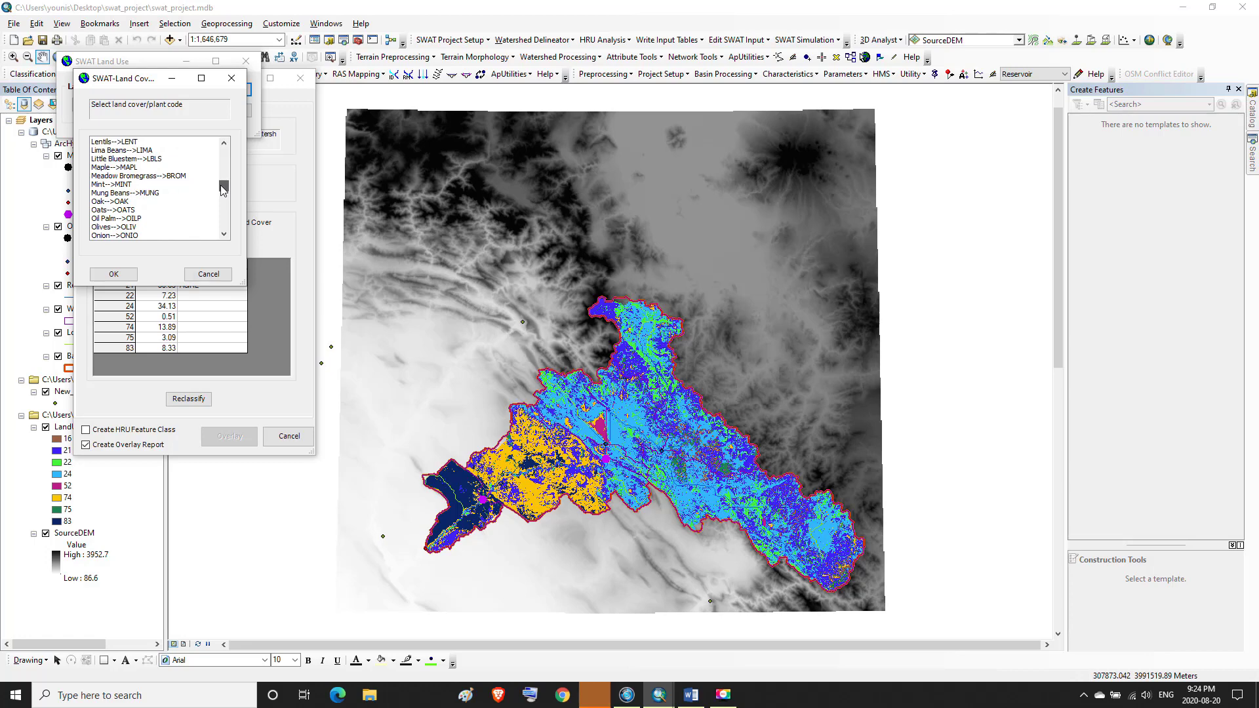
{"action": "left_click", "coordinate": [227, 230]}
{"action": "left_click", "coordinate": [227, 230]}
{"action": "left_click", "coordinate": [227, 231]}
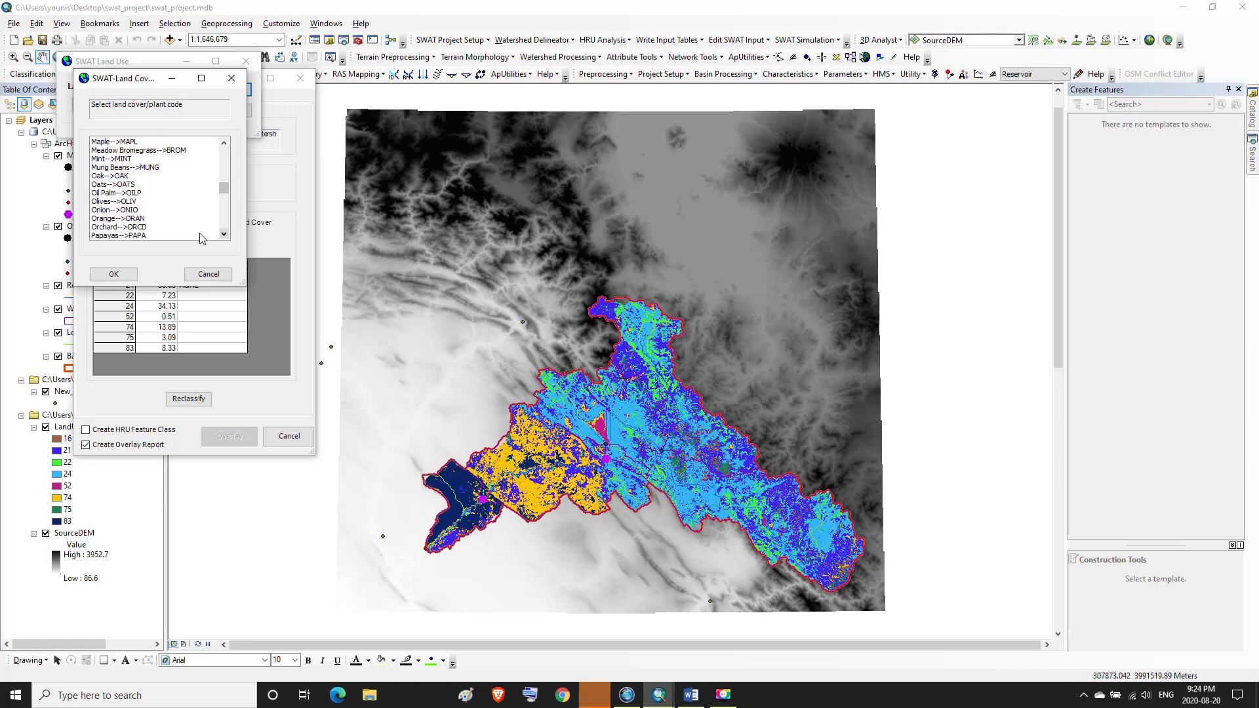
{"action": "left_click", "coordinate": [133, 228]}
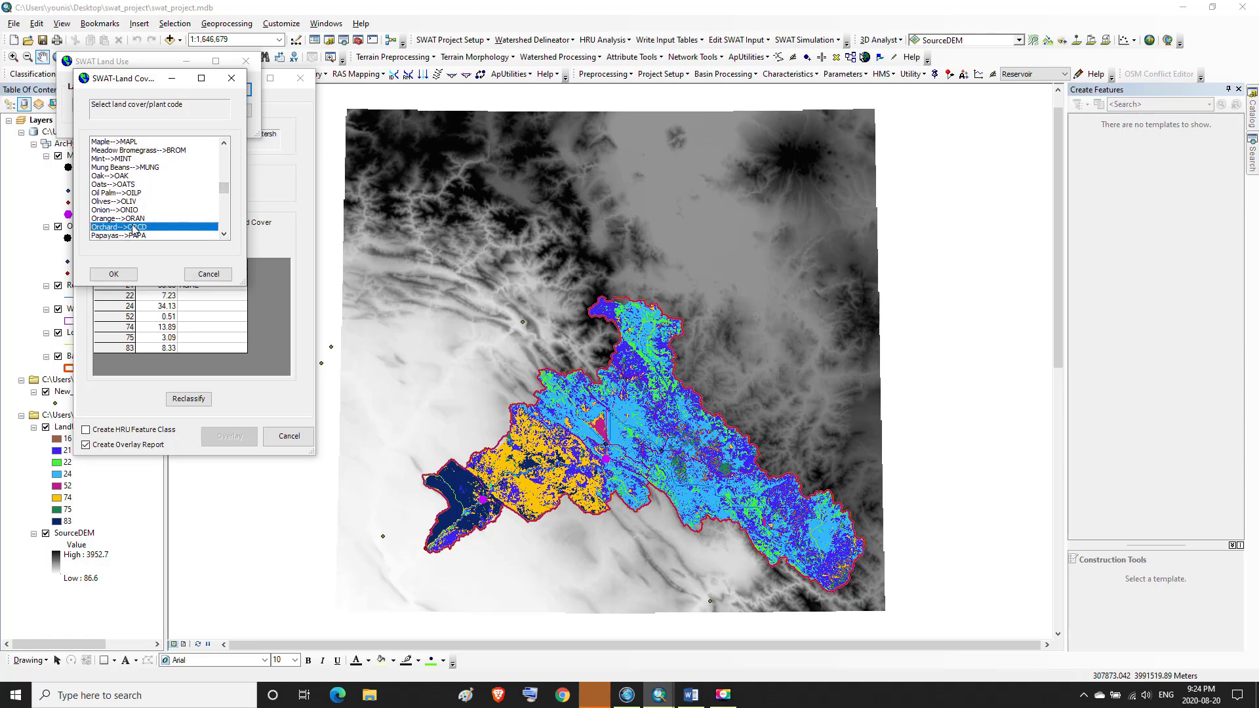
{"action": "left_click", "coordinate": [121, 275]}
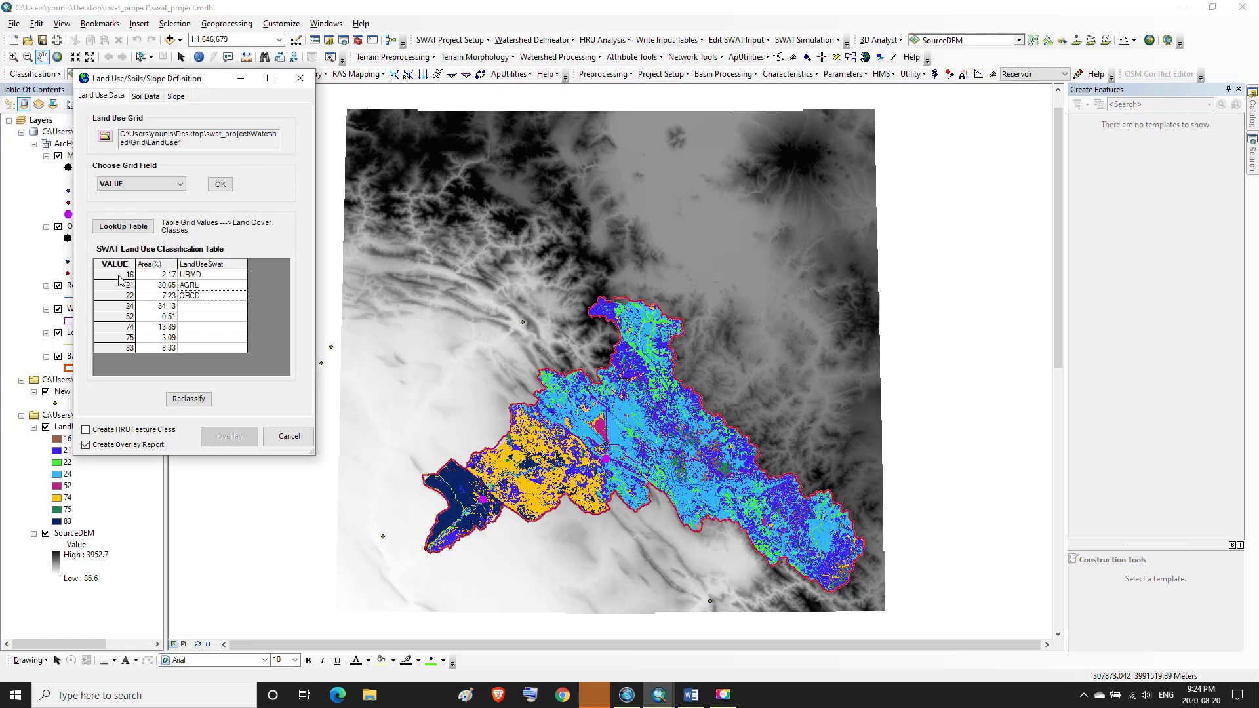
Look up the SWAT code for Anderson value 24 in the Word equivalence table
{"action": "left_click", "coordinate": [160, 308]}
{"action": "mouse_move", "coordinate": [693, 702]}
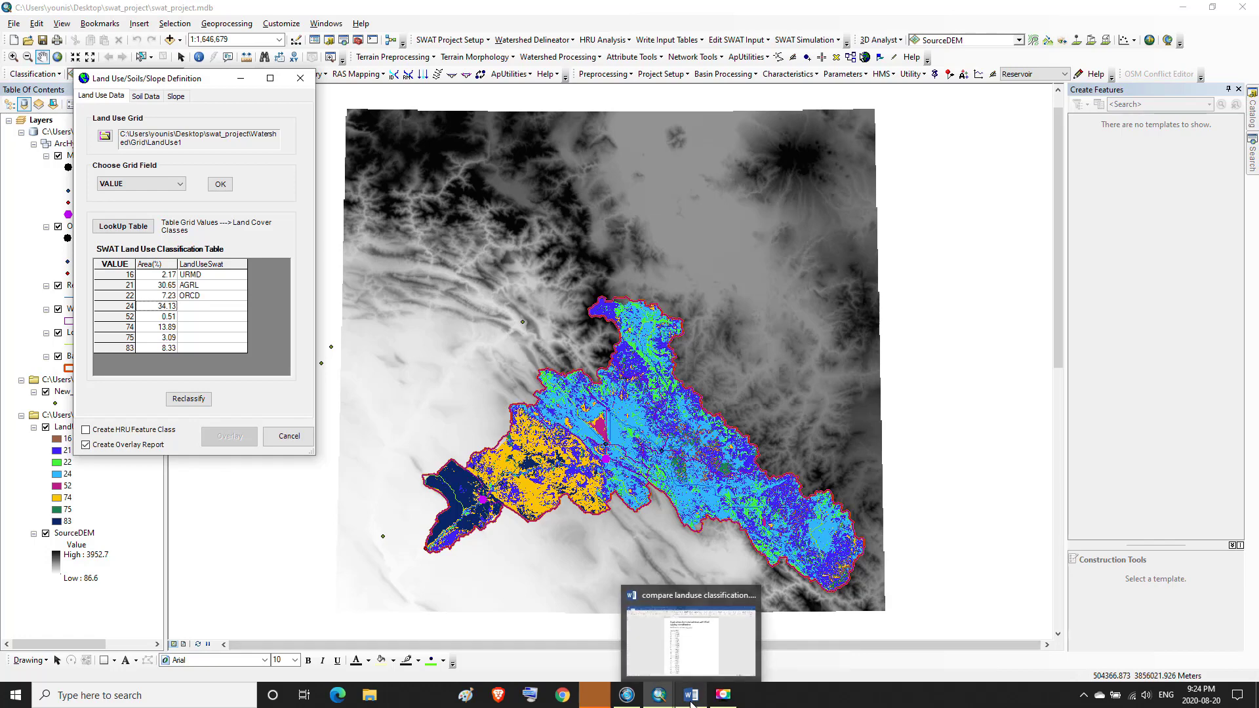
{"action": "left_click", "coordinate": [692, 686]}
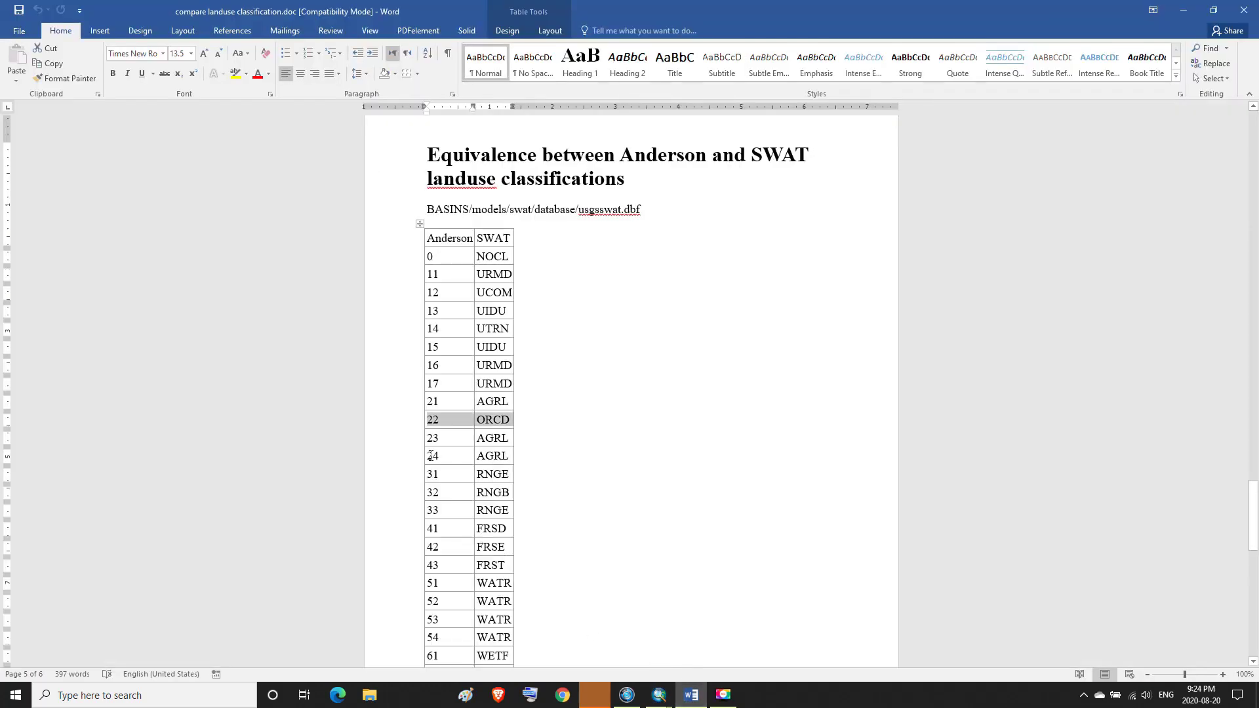
{"action": "left_click_drag", "start_coordinate": [430, 456], "coordinate": [498, 459]}
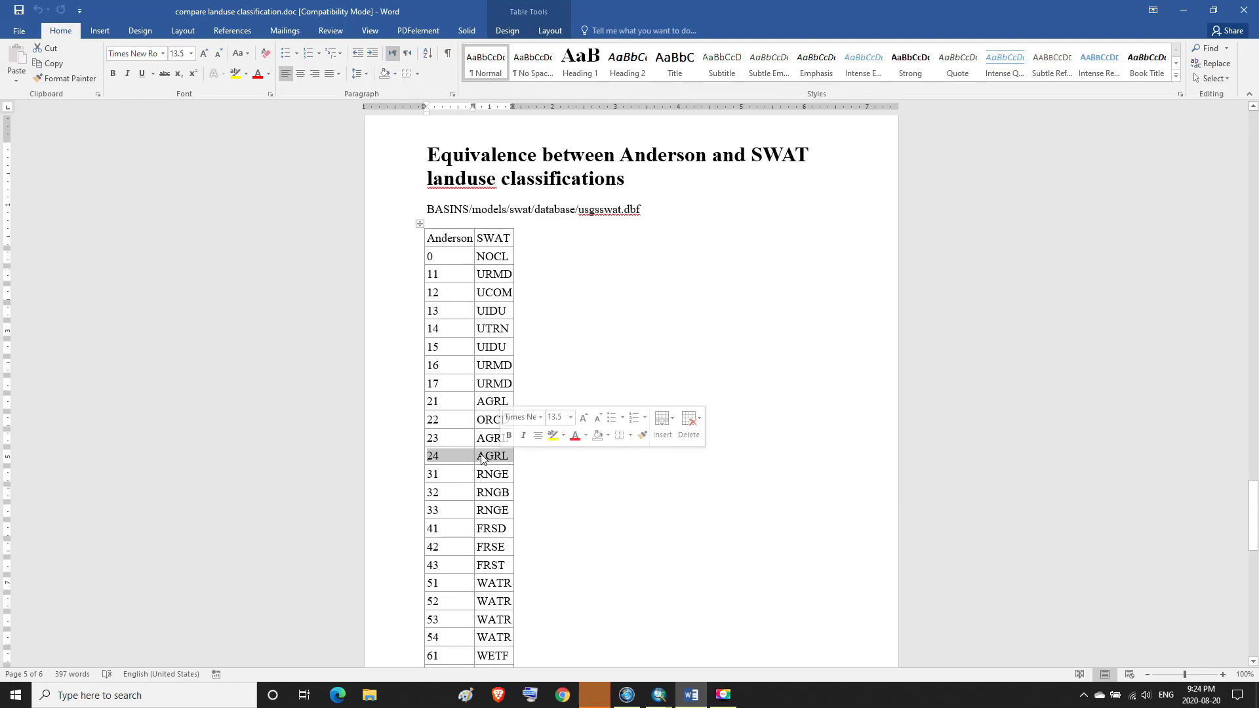
{"action": "left_click", "coordinate": [691, 701]}
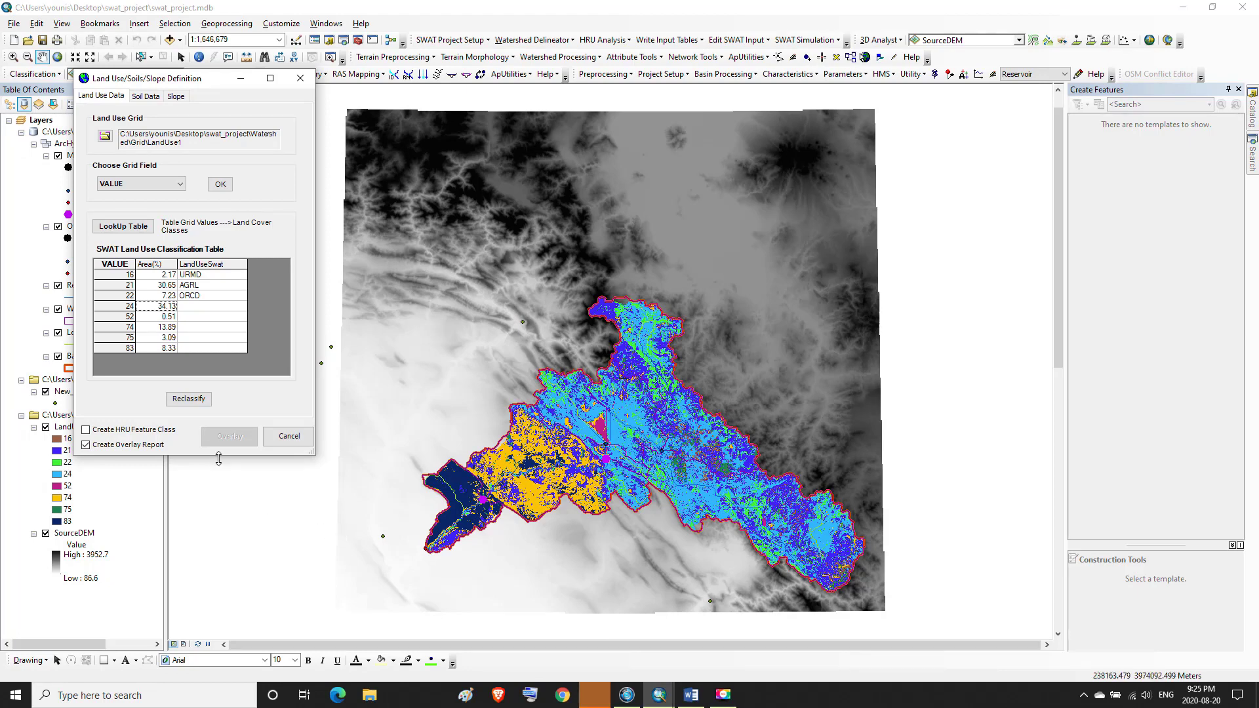
Assign Agricultural Land-Row Crops (AGRR) from the crop land cover database to grid value 24
{"action": "left_click", "coordinate": [197, 286]}
{"action": "double_click", "coordinate": [199, 307]}
{"action": "left_click", "coordinate": [206, 139]}
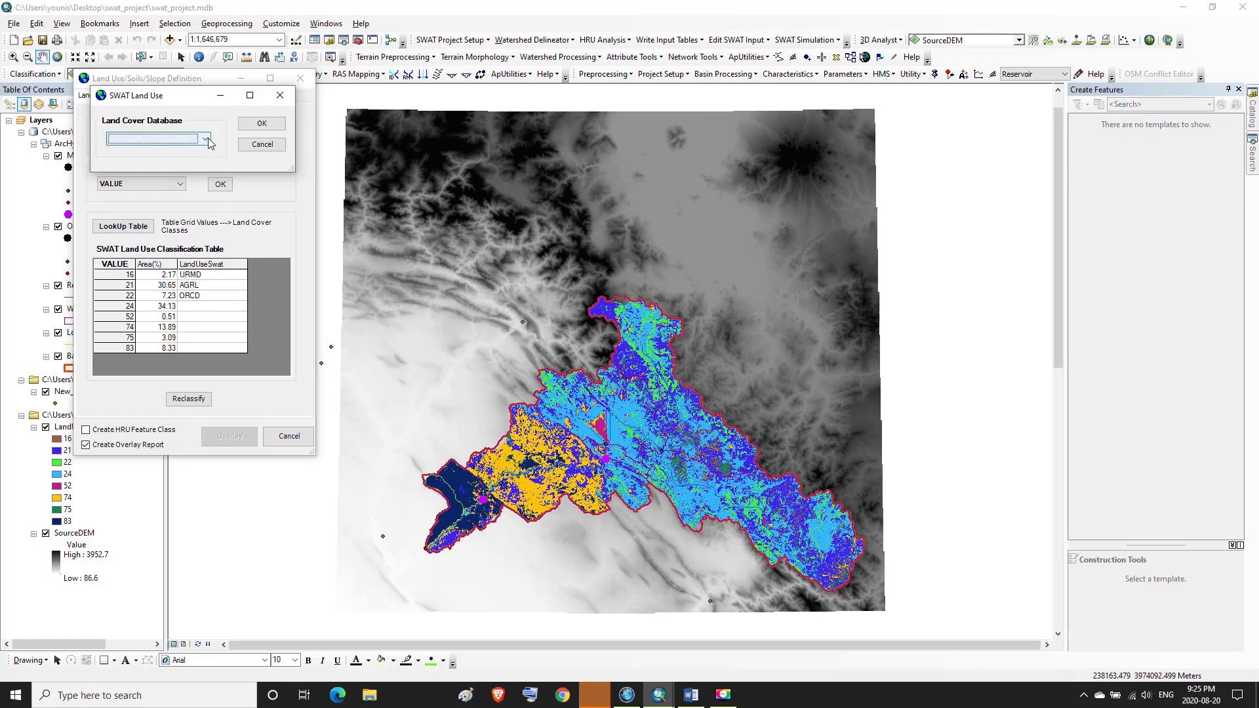
{"action": "left_click", "coordinate": [164, 154]}
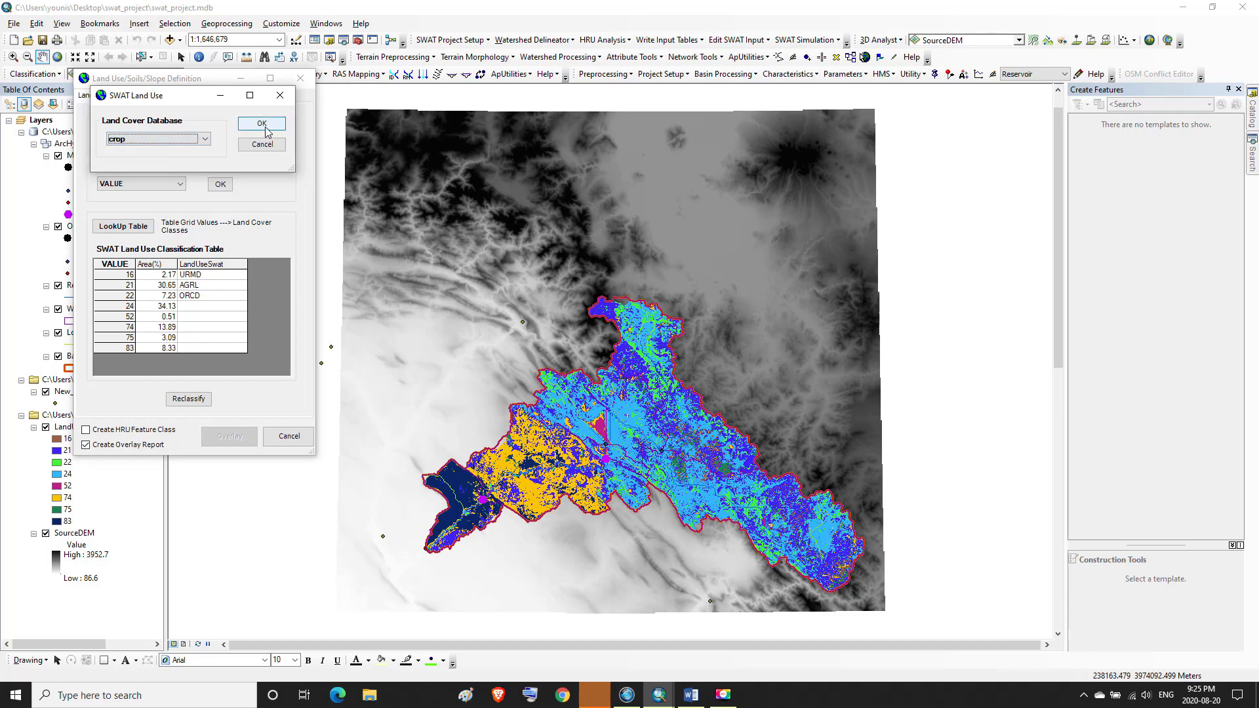
{"action": "left_click", "coordinate": [259, 124]}
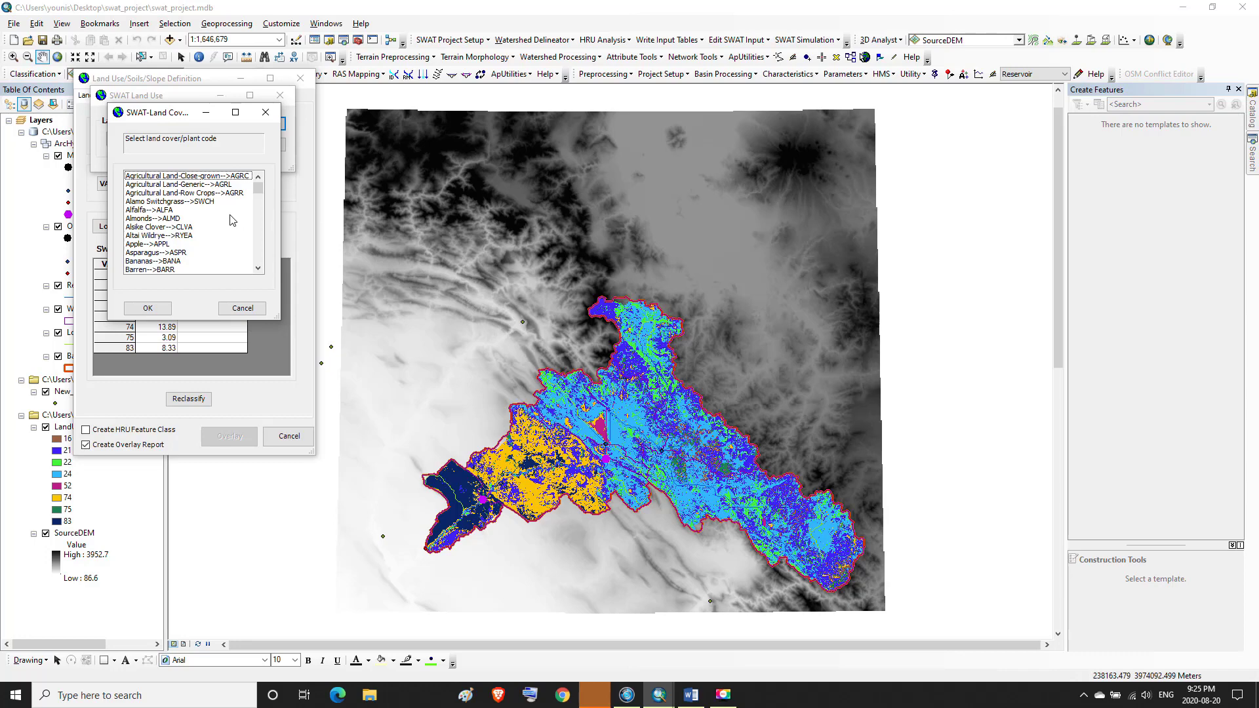
{"action": "left_click", "coordinate": [175, 195]}
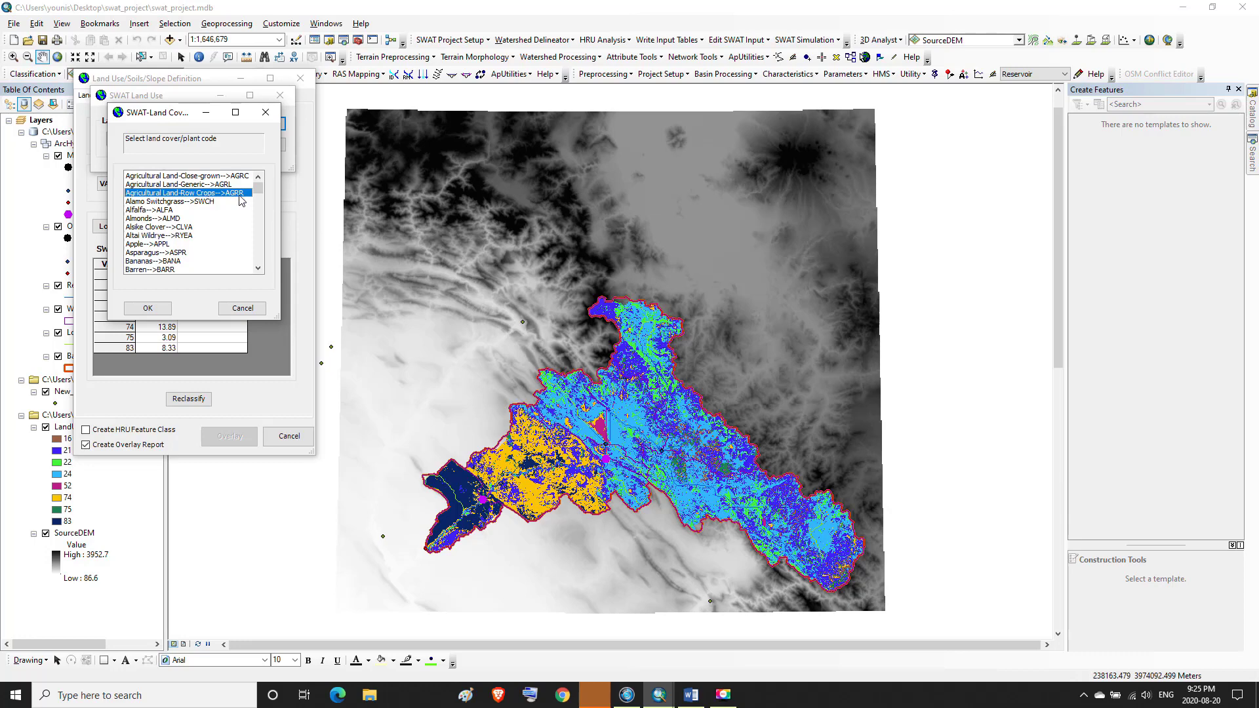
{"action": "left_click", "coordinate": [148, 308]}
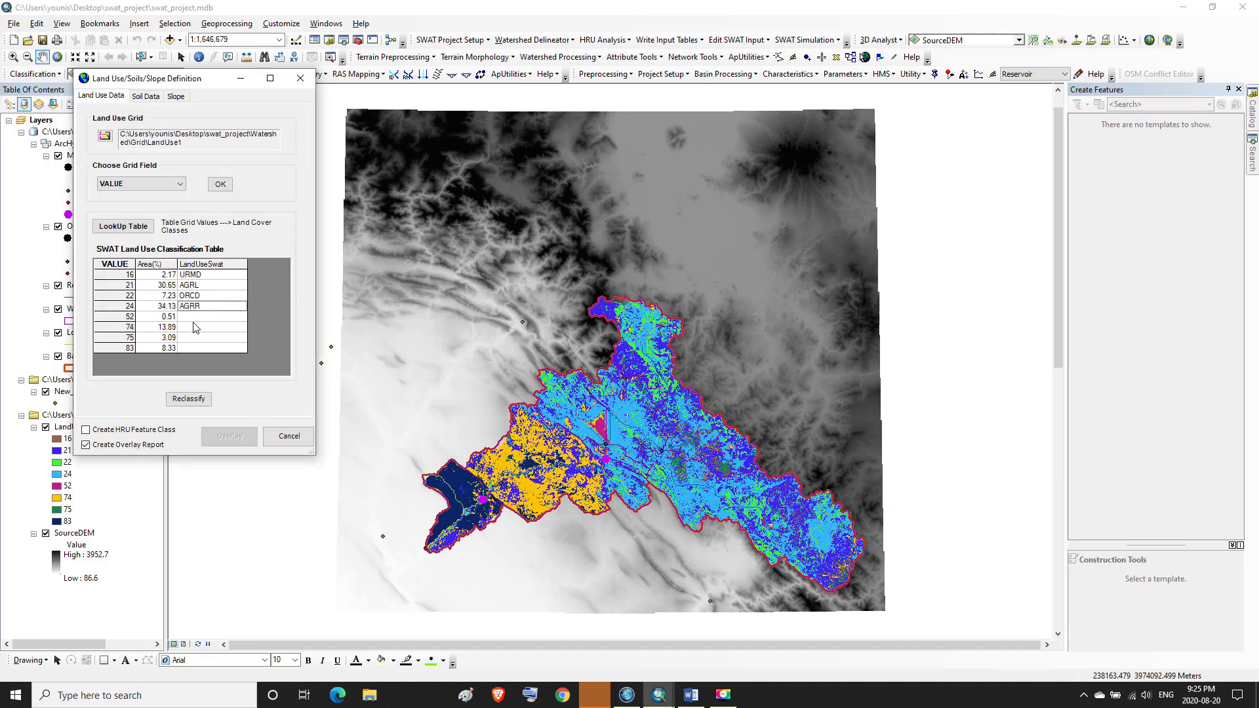
Look up the SWAT code for Anderson value 52 in the Word equivalence table
{"action": "left_click", "coordinate": [198, 286]}
{"action": "left_click", "coordinate": [194, 308]}
{"action": "left_click", "coordinate": [149, 317]}
{"action": "left_click", "coordinate": [689, 700]}
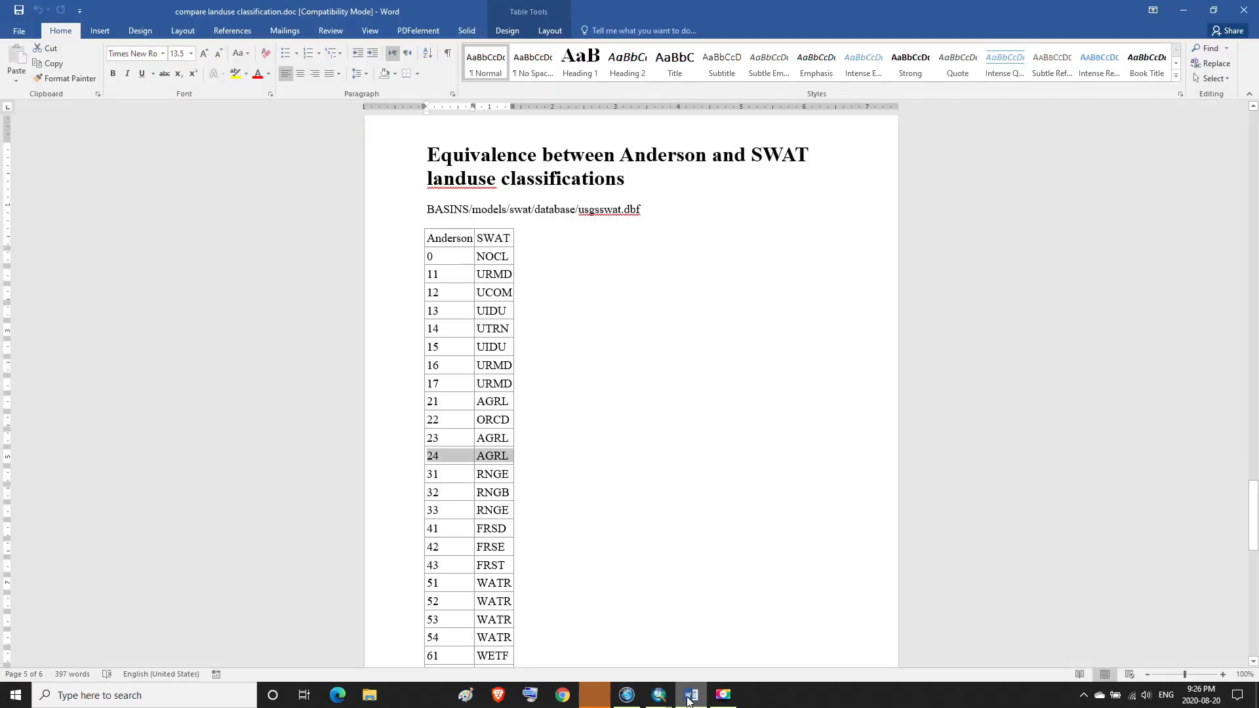
{"action": "left_click", "coordinate": [688, 700]}
{"action": "left_click", "coordinate": [690, 698]}
{"action": "left_click_drag", "start_coordinate": [429, 603], "coordinate": [511, 601]}
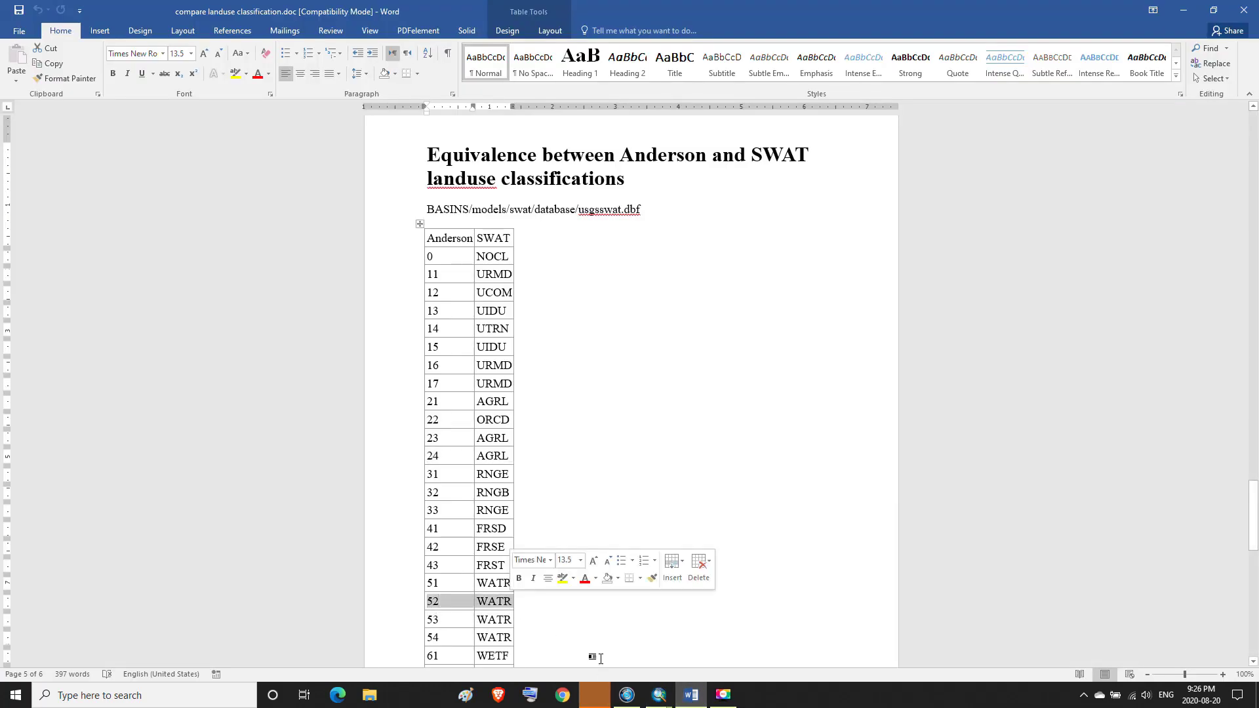
{"action": "left_click", "coordinate": [689, 698]}
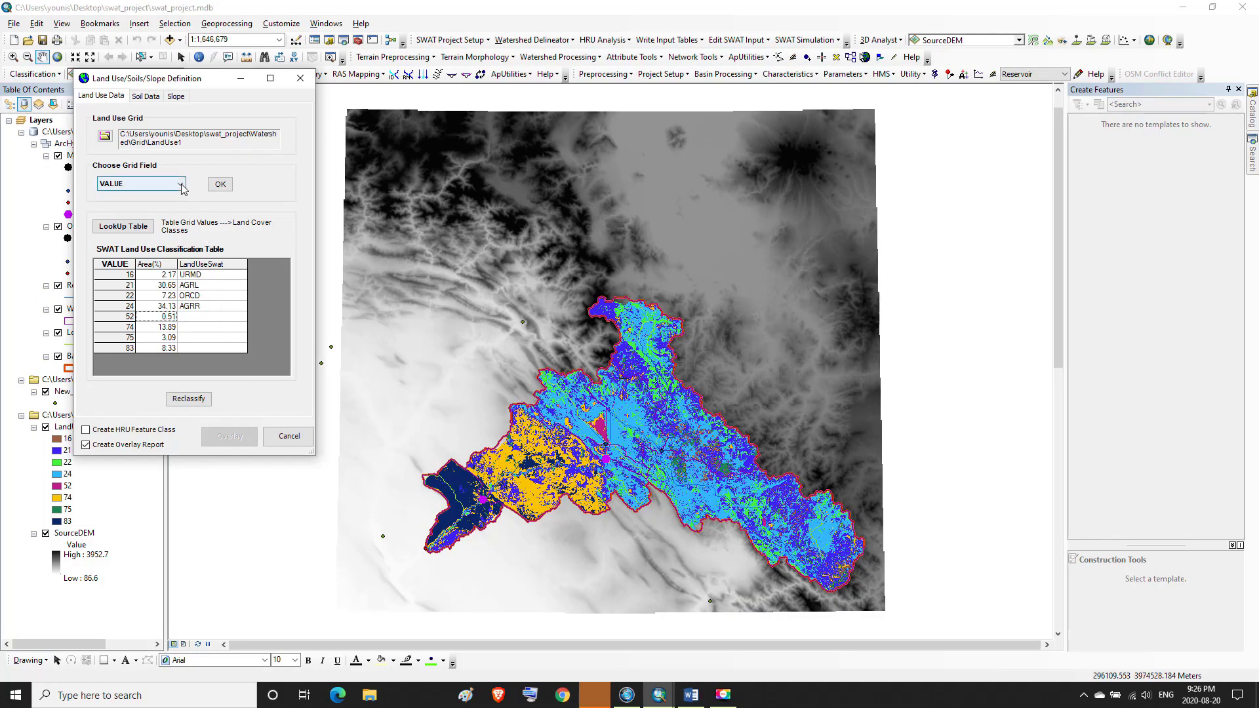
{"action": "double_click", "coordinate": [203, 321]}
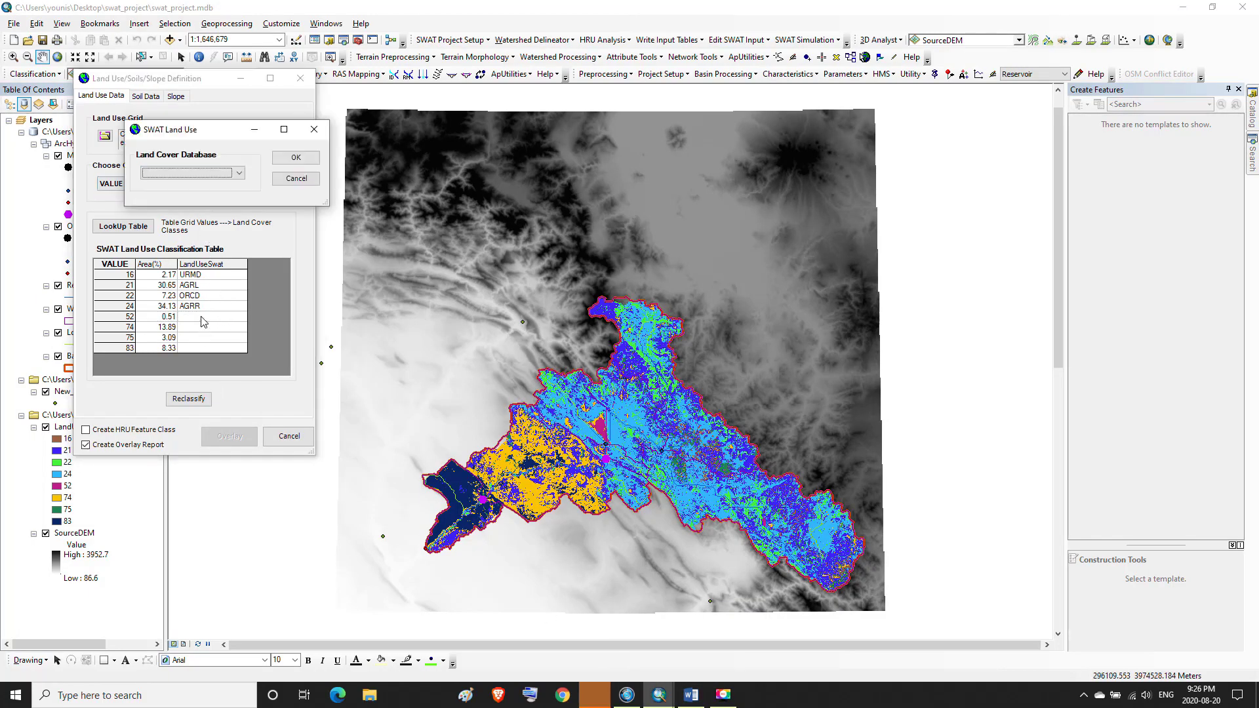
{"action": "left_click", "coordinate": [238, 173]}
{"action": "left_click", "coordinate": [196, 193]}
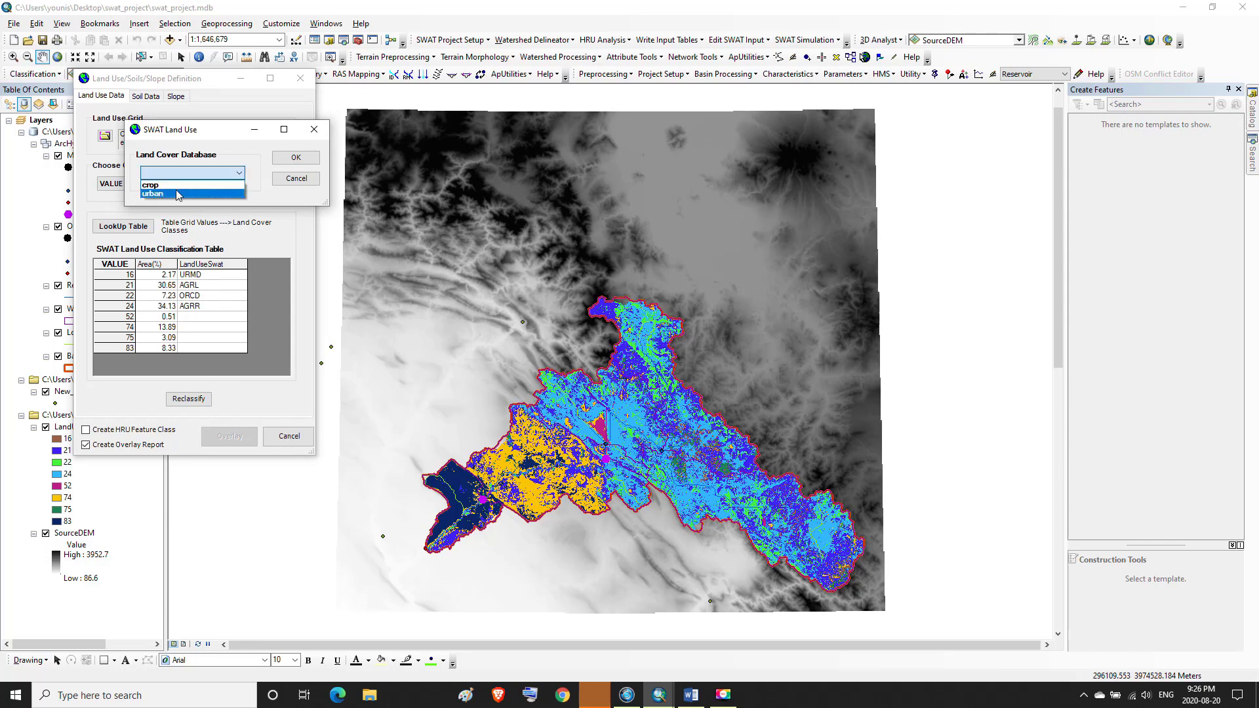
{"action": "left_click", "coordinate": [296, 157]}
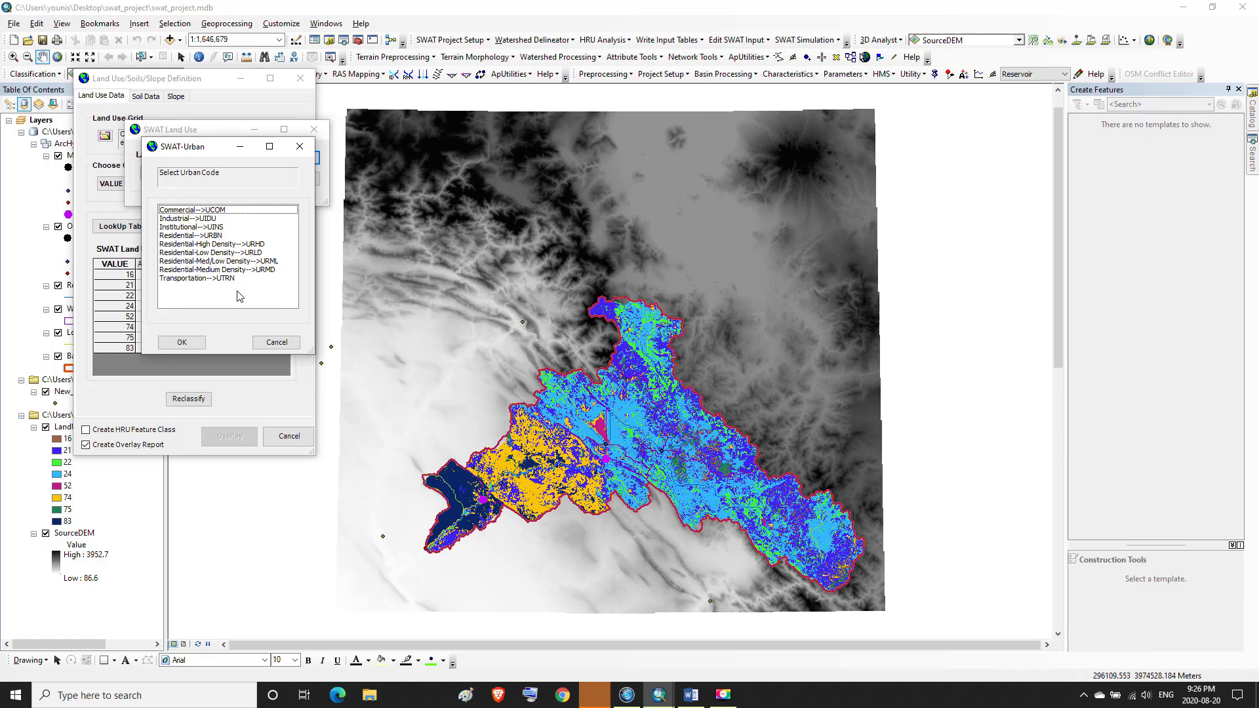
{"action": "left_click", "coordinate": [270, 342]}
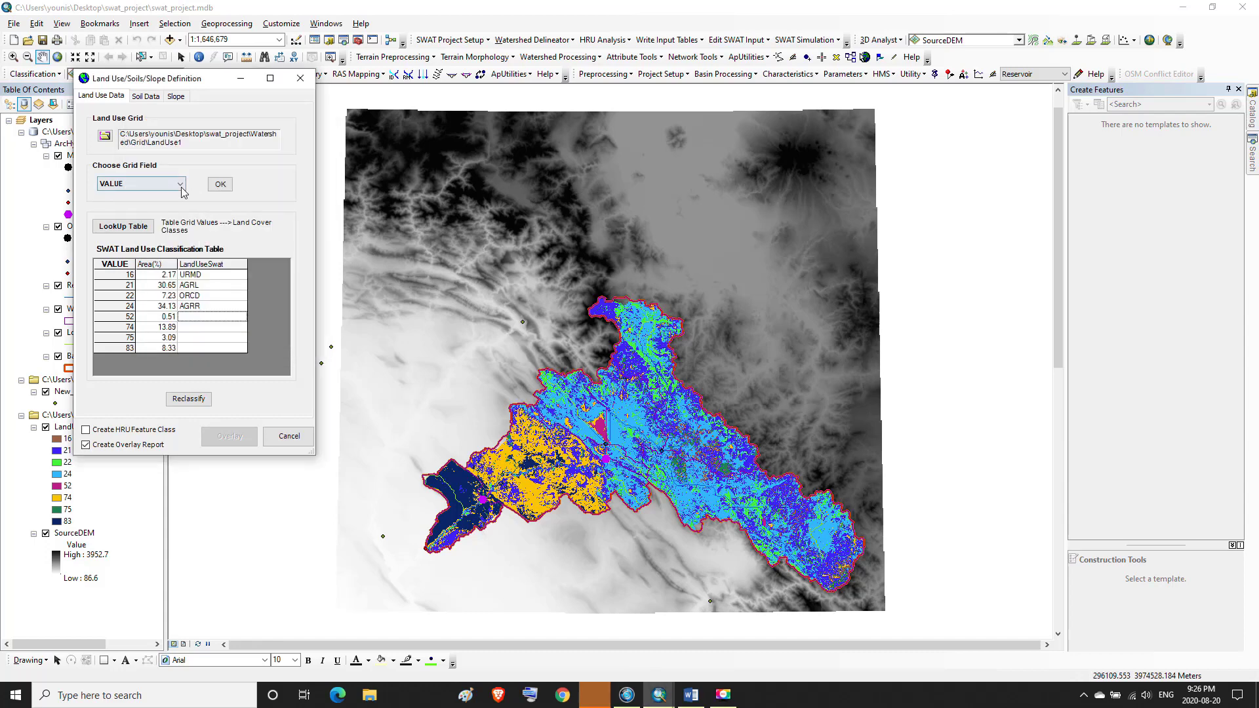
Assign Water (WATR) from the crop land cover database to grid value 52
{"action": "left_click", "coordinate": [196, 318]}
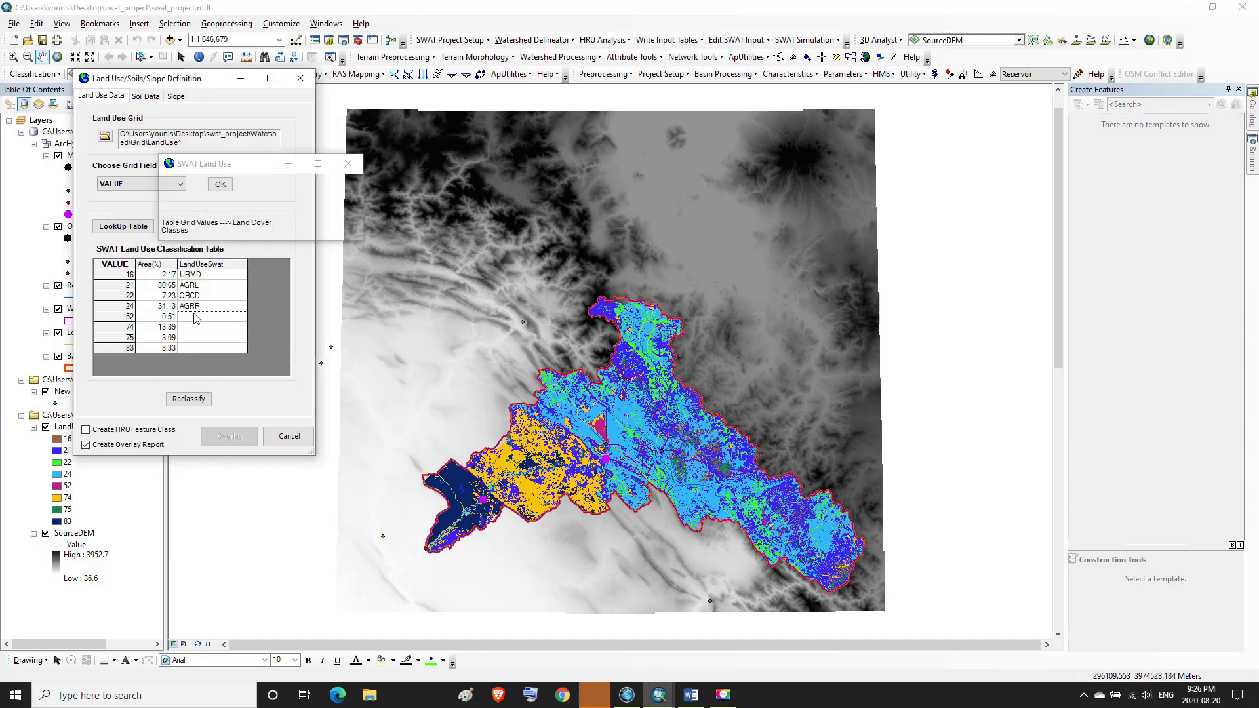
{"action": "left_click", "coordinate": [272, 207]}
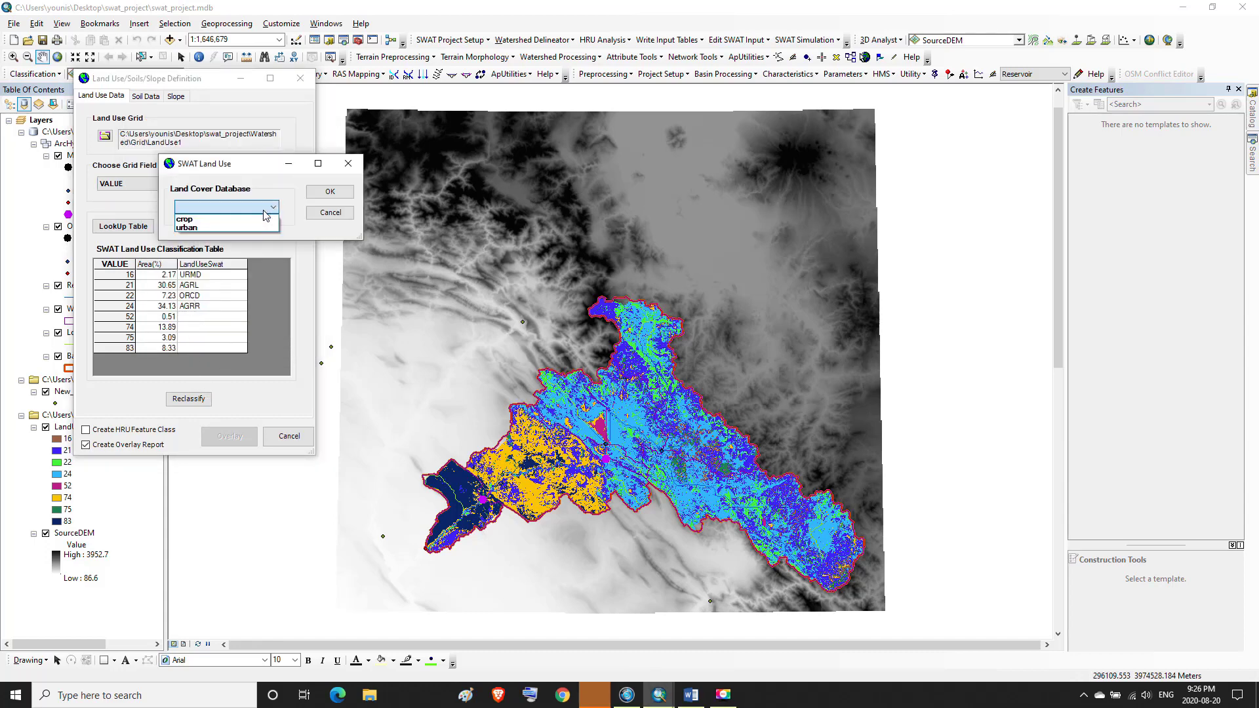
{"action": "left_click", "coordinate": [187, 219]}
{"action": "left_click", "coordinate": [316, 196]}
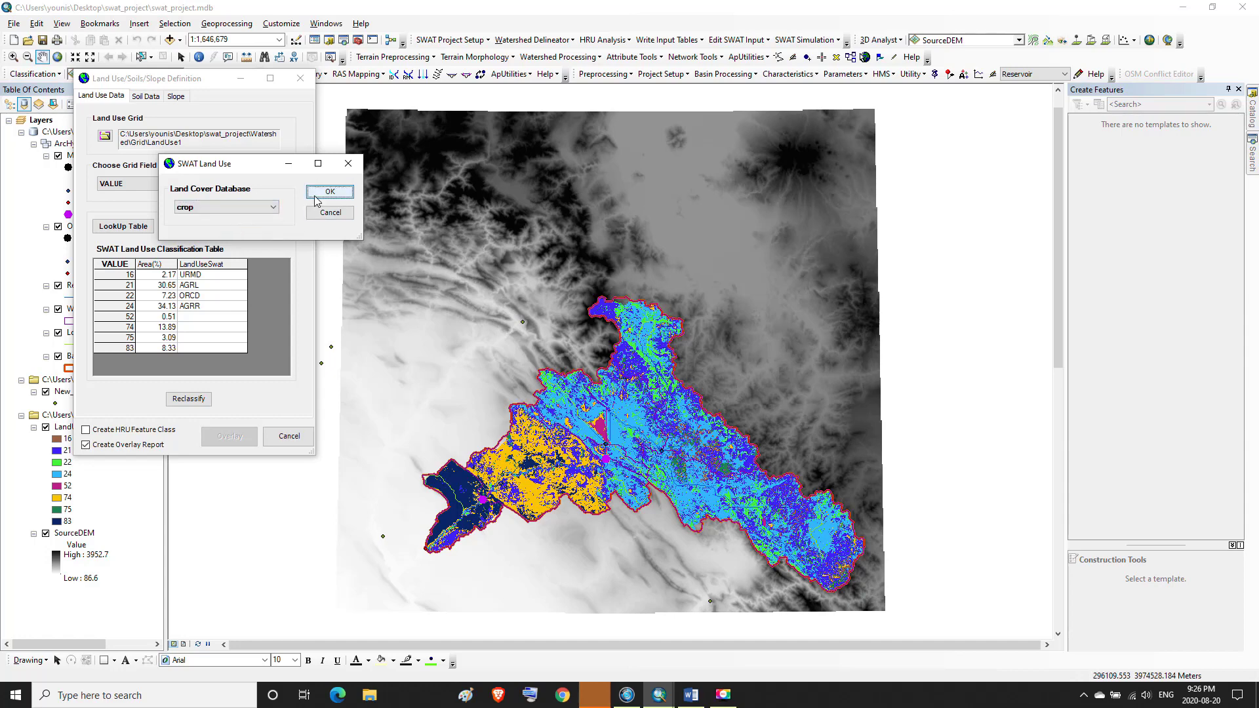
{"action": "left_click_drag", "start_coordinate": [174, 105], "coordinate": [177, 169]}
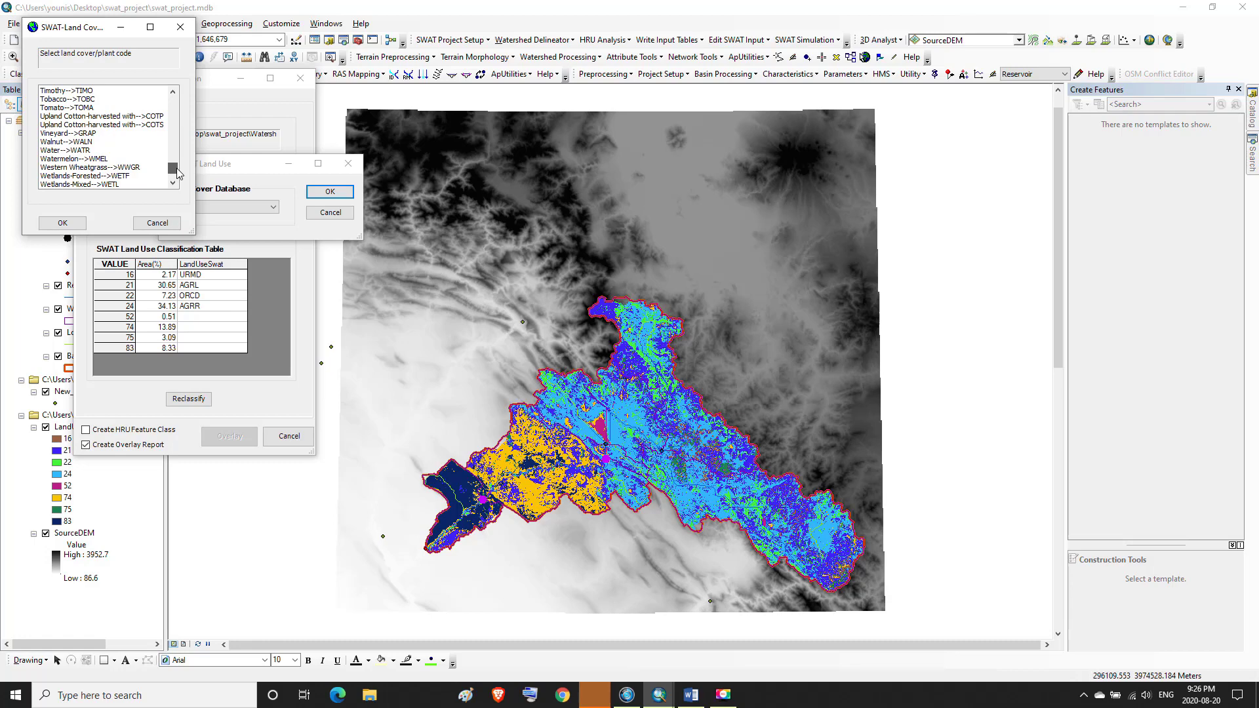
{"action": "left_click", "coordinate": [69, 152]}
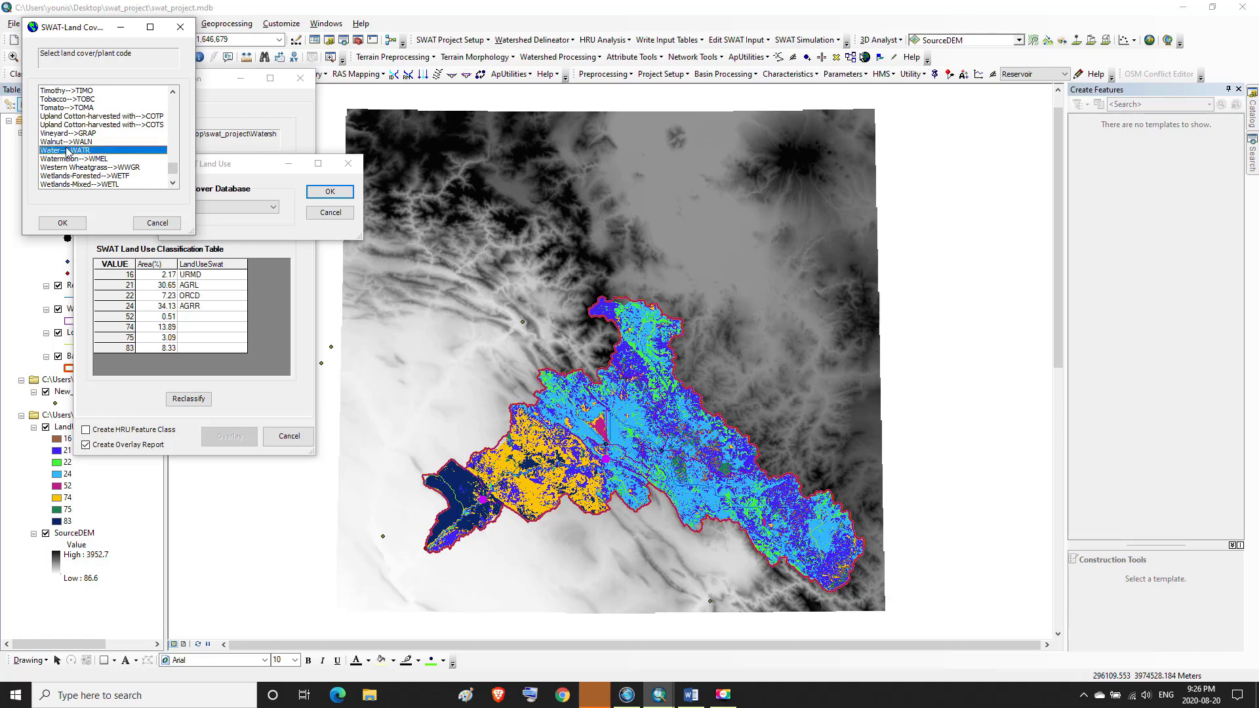
{"action": "left_click", "coordinate": [62, 223]}
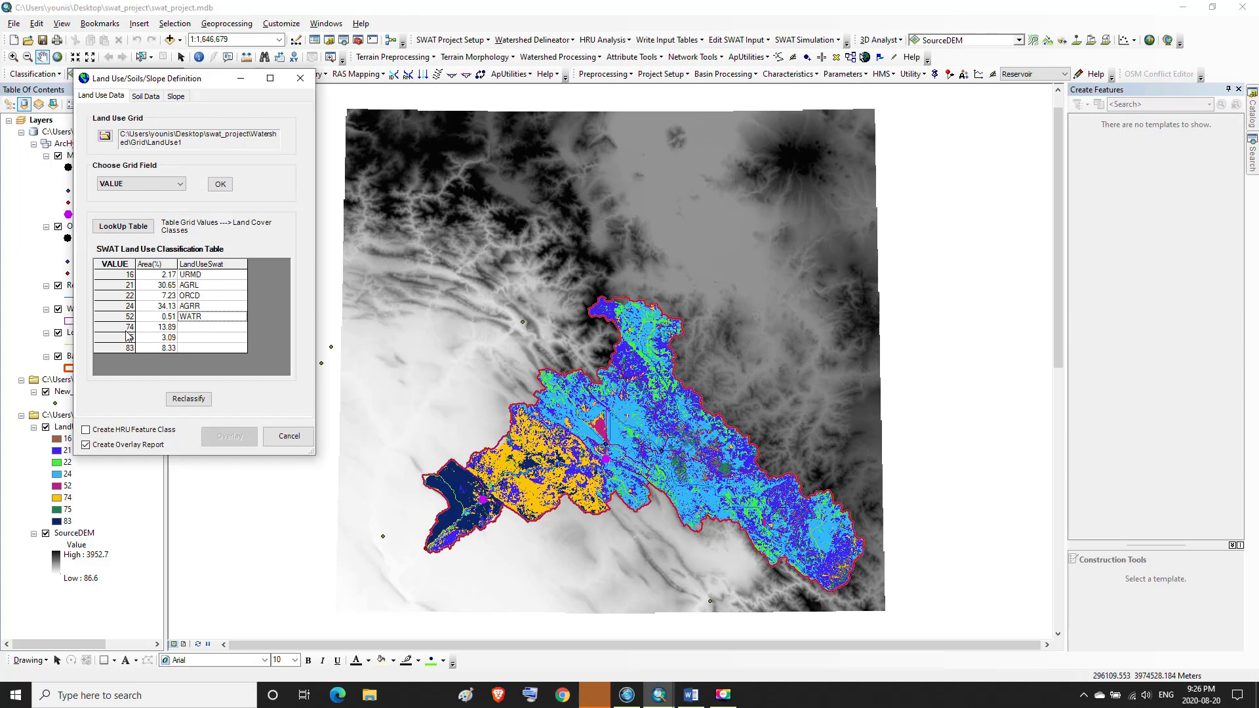
Look up the SWAT code for Anderson value 74 in the Word equivalence table
{"action": "left_click", "coordinate": [166, 328]}
{"action": "left_click", "coordinate": [123, 327]}
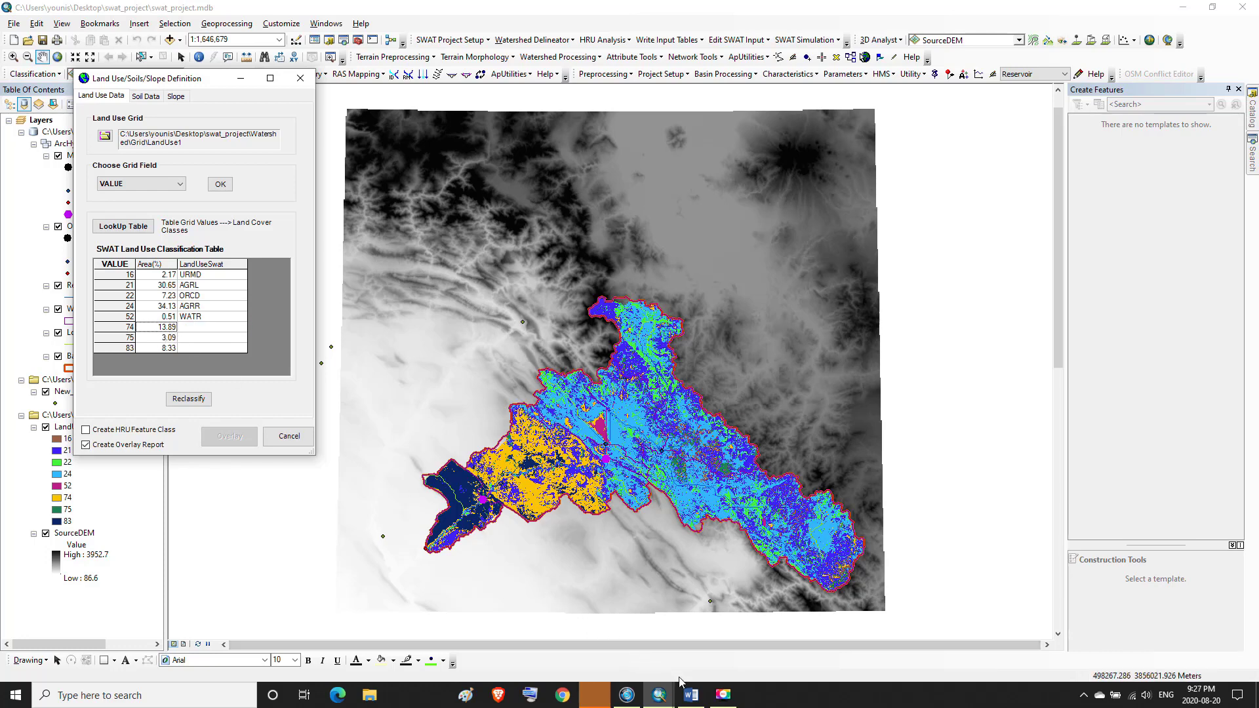
{"action": "left_click", "coordinate": [689, 697]}
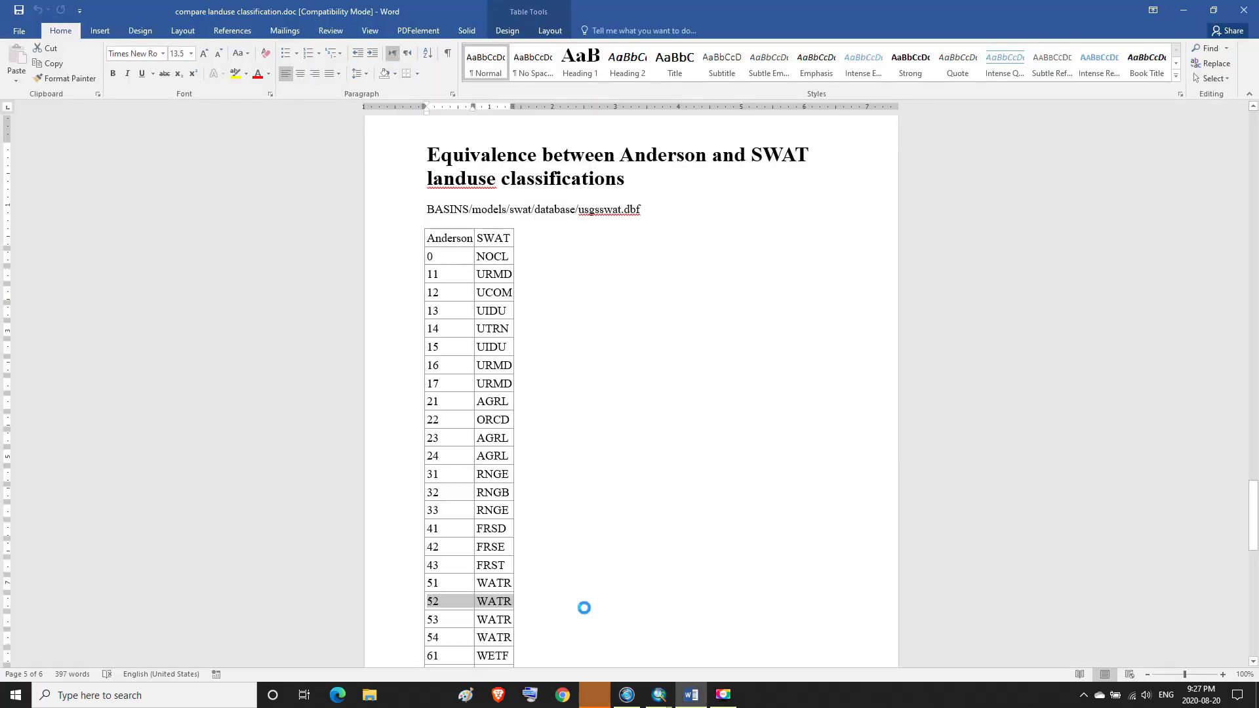
{"action": "scroll", "coordinate": [654, 585], "scroll_direction": "down", "scroll_amount": 6}
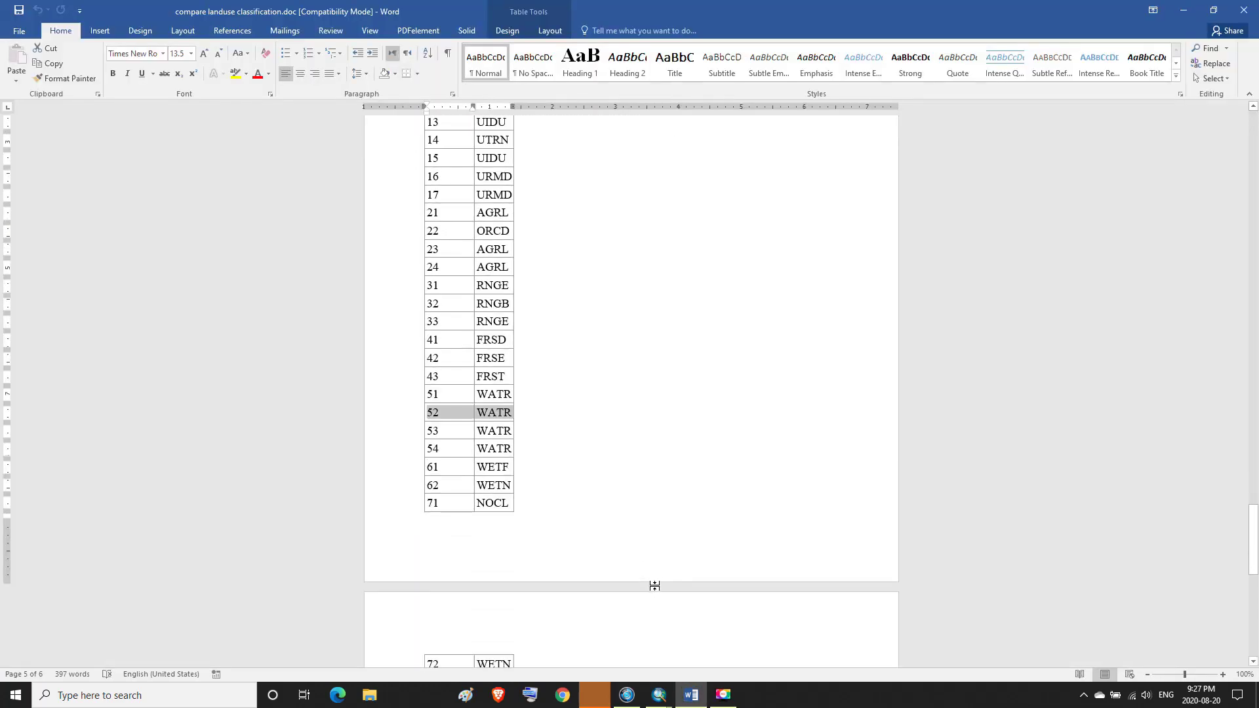
{"action": "scroll", "coordinate": [654, 586], "scroll_direction": "down", "scroll_amount": 2}
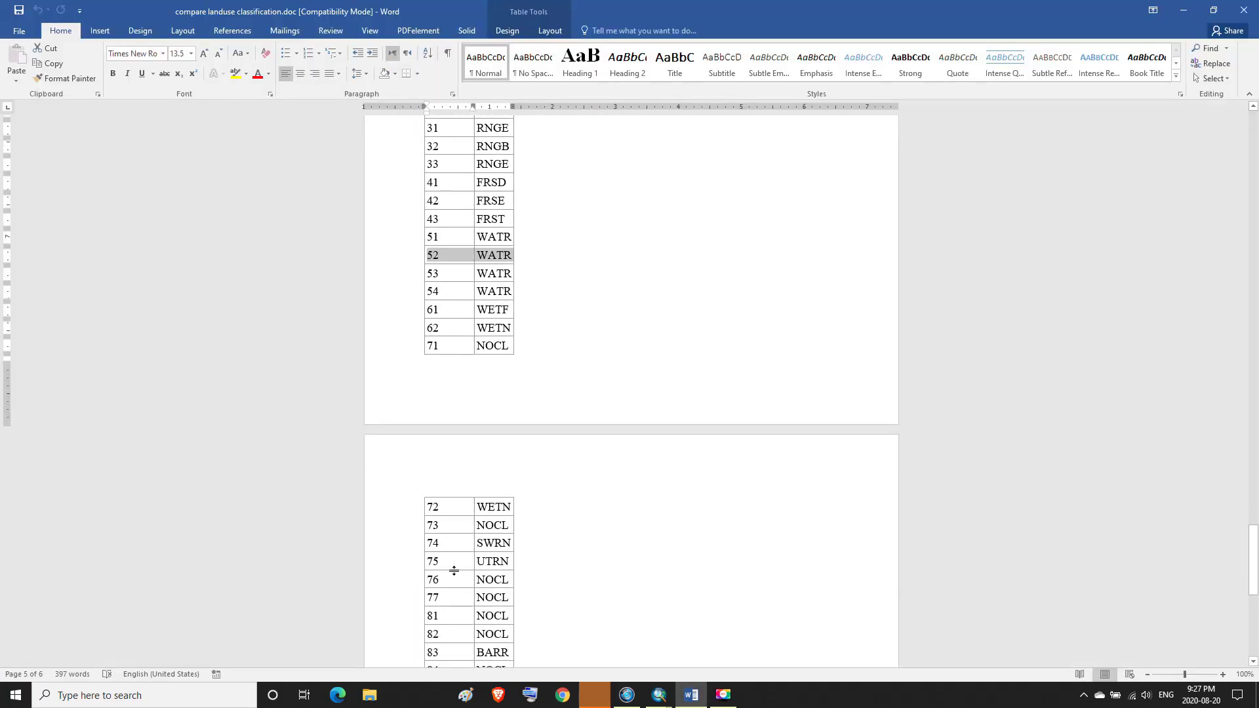
{"action": "mouse_move", "coordinate": [420, 552]}
{"action": "left_click_drag", "start_coordinate": [431, 540], "coordinate": [488, 548]}
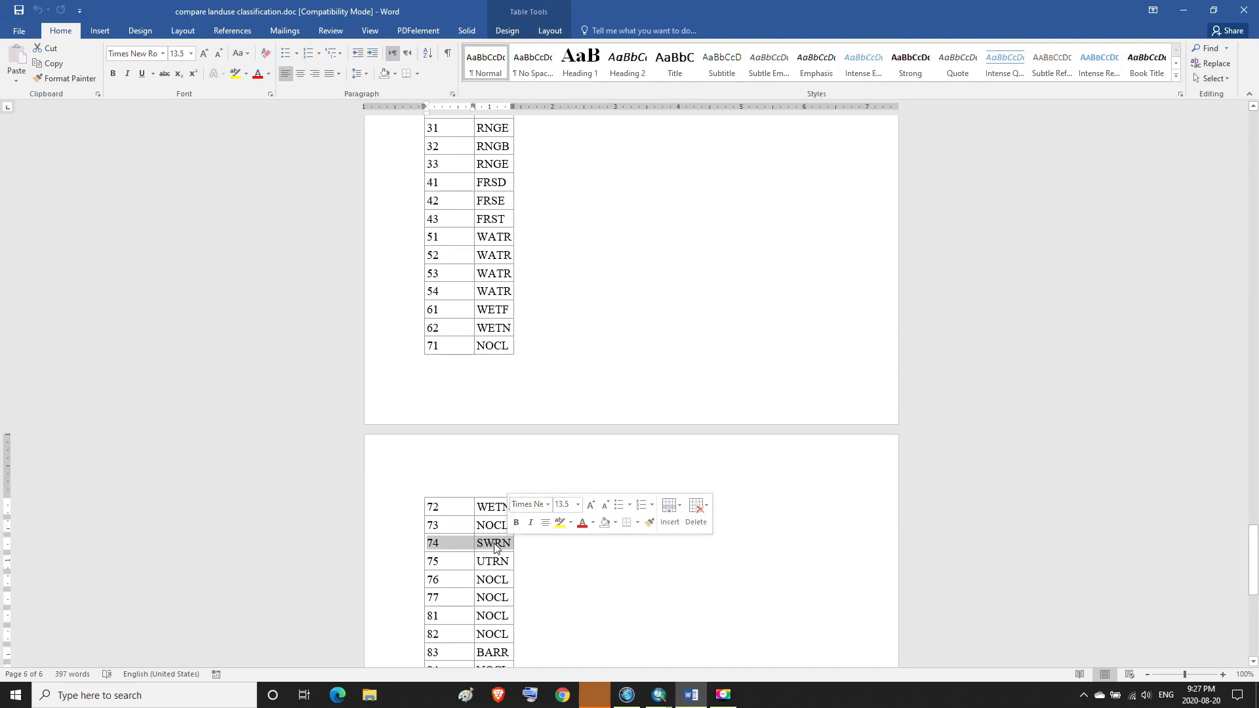
{"action": "mouse_move", "coordinate": [694, 695]}
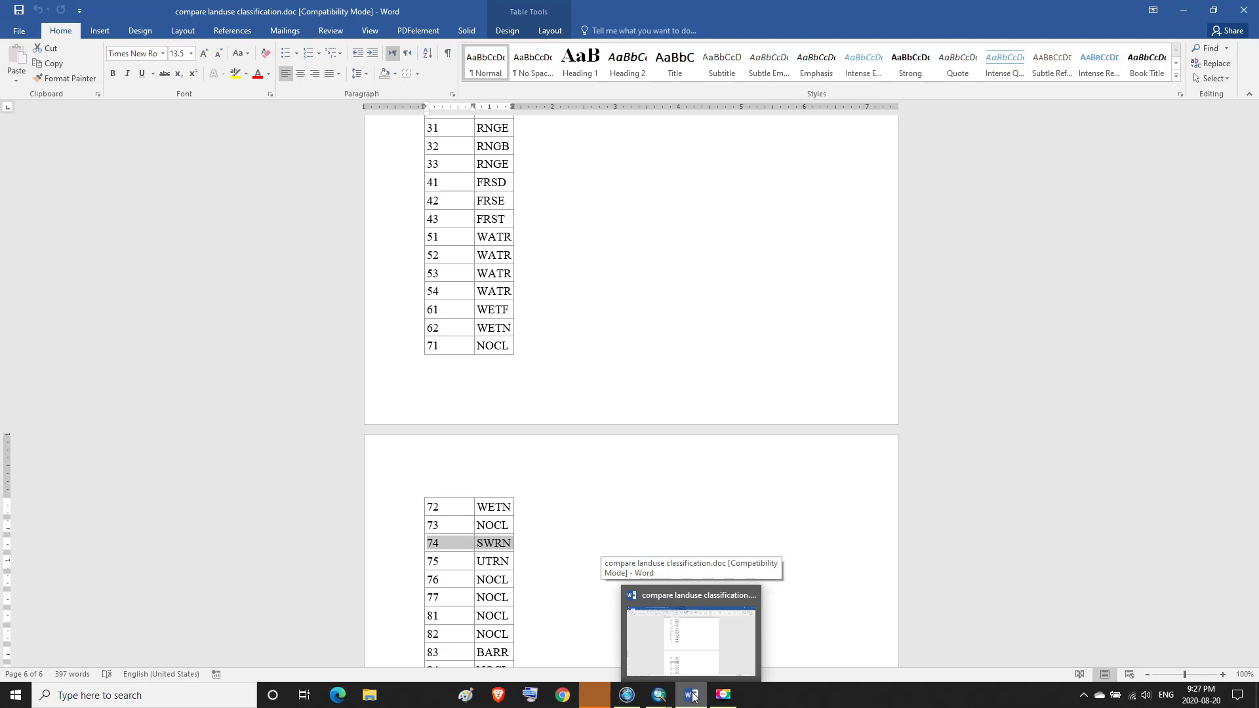
{"action": "left_click", "coordinate": [694, 695]}
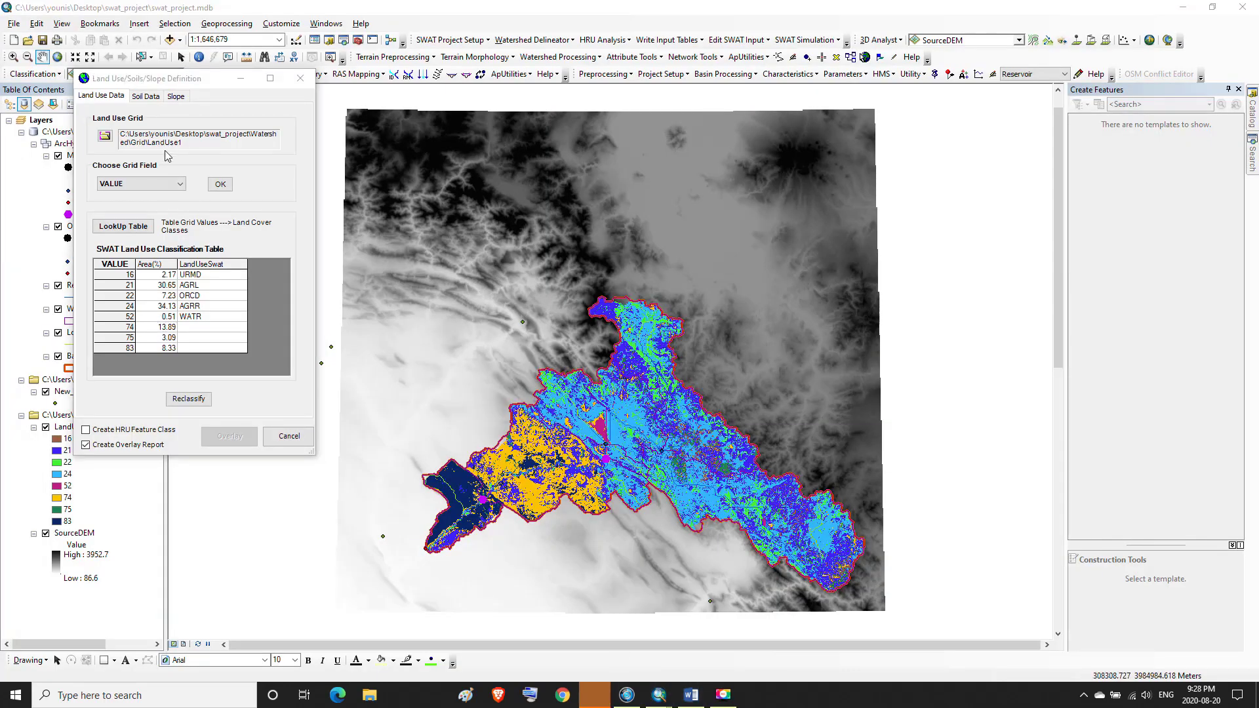
Open the SWAT land cover assignment for grid value 74 and choose the crop land cover database
{"action": "double_click", "coordinate": [206, 328]}
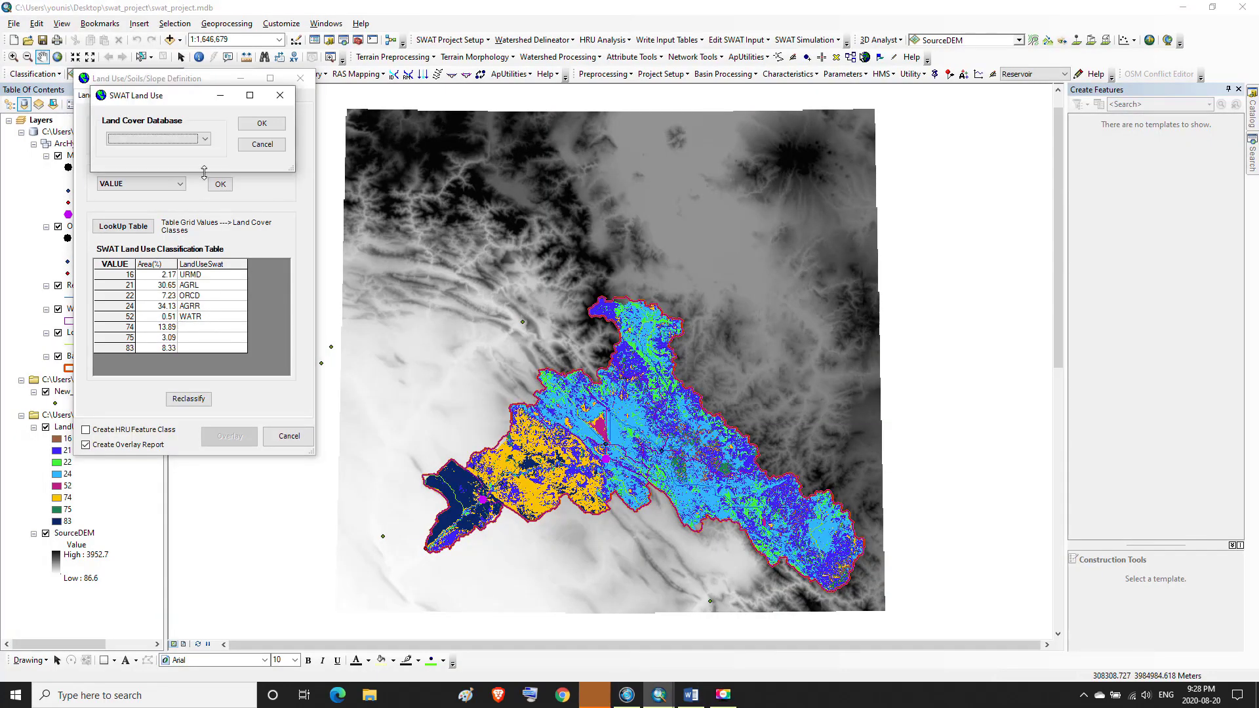
{"action": "left_click", "coordinate": [197, 138]}
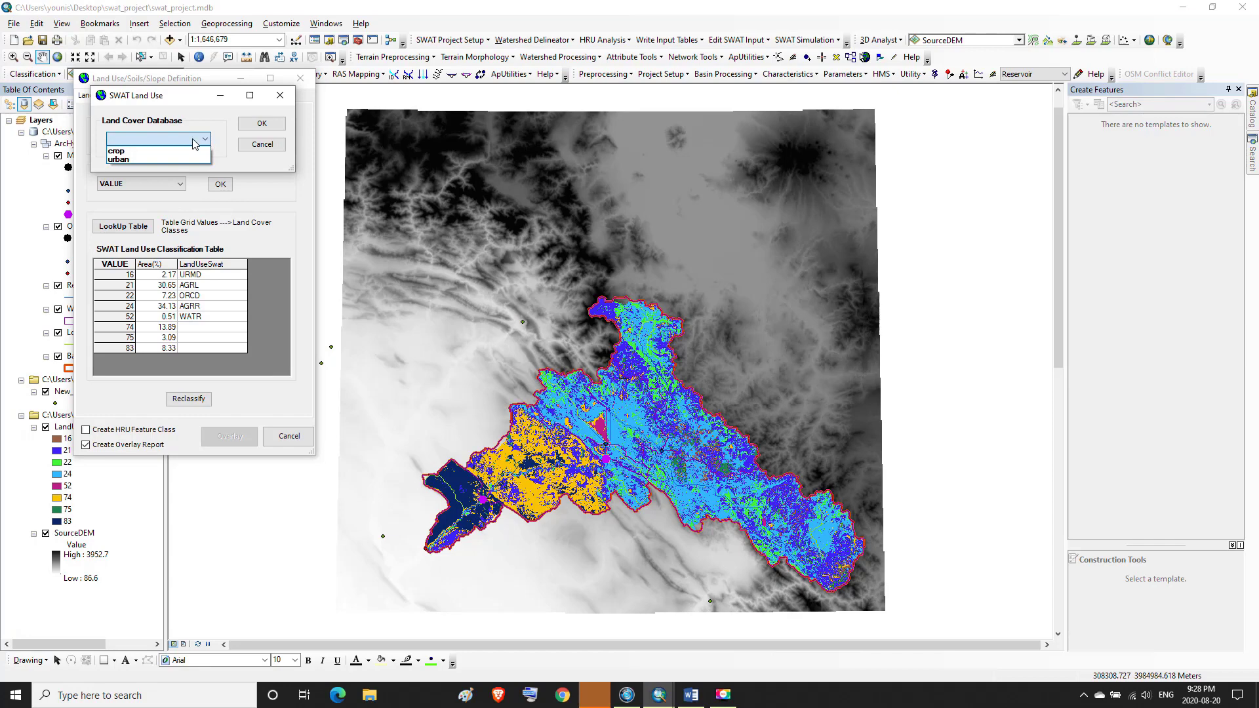
{"action": "left_click", "coordinate": [141, 151]}
{"action": "left_click", "coordinate": [262, 124]}
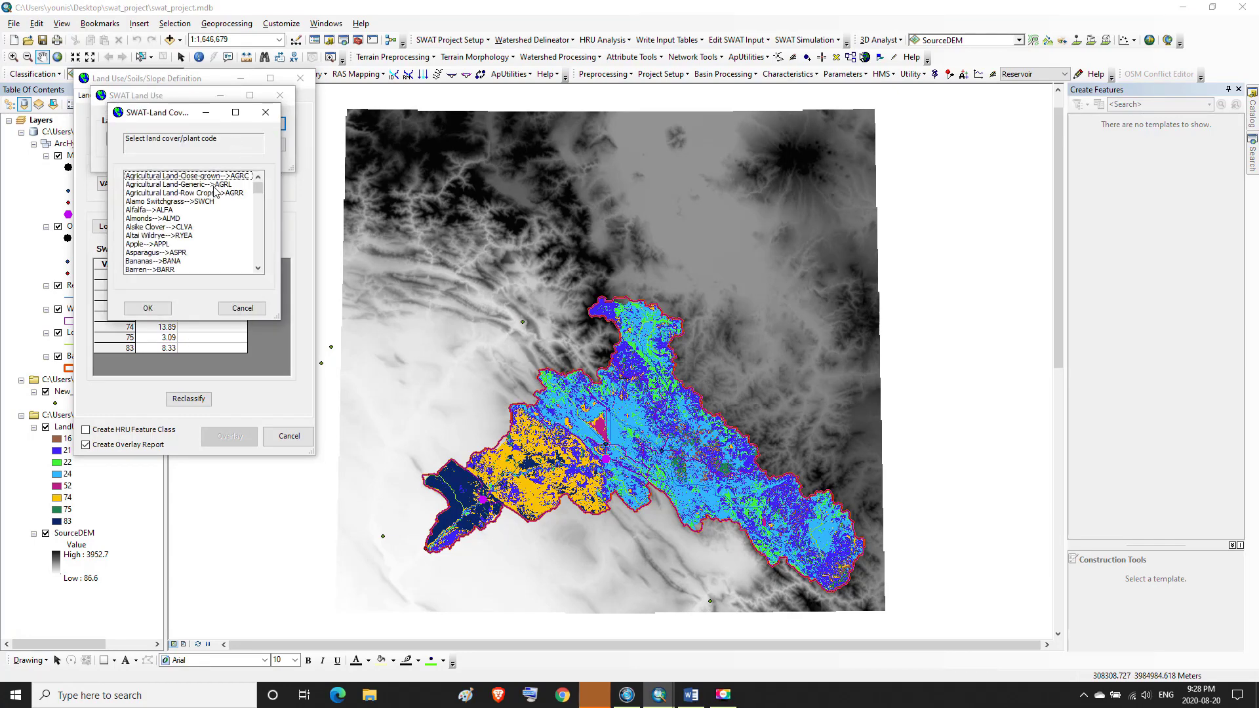
Assign Southwestern US (Arid) Range (SWRN) from the crop land cover list to grid value 74
{"action": "left_click", "coordinate": [257, 269]}
{"action": "left_click", "coordinate": [257, 269]}
{"action": "left_click", "coordinate": [257, 268]}
{"action": "left_click", "coordinate": [257, 269]}
{"action": "left_click", "coordinate": [257, 269]}
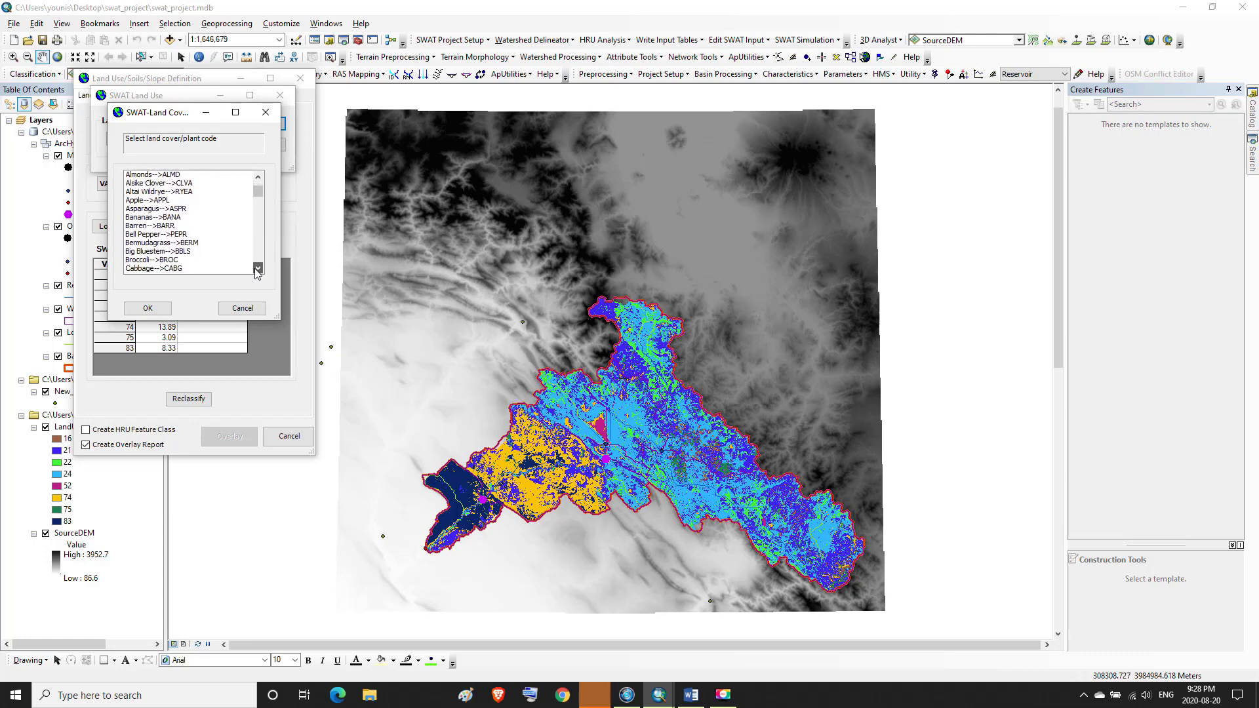
{"action": "left_click", "coordinate": [257, 269]}
{"action": "left_click", "coordinate": [257, 269]}
{"action": "left_click", "coordinate": [257, 269]}
{"action": "left_click", "coordinate": [257, 269]}
{"action": "left_click", "coordinate": [257, 269]}
{"action": "left_click", "coordinate": [257, 269]}
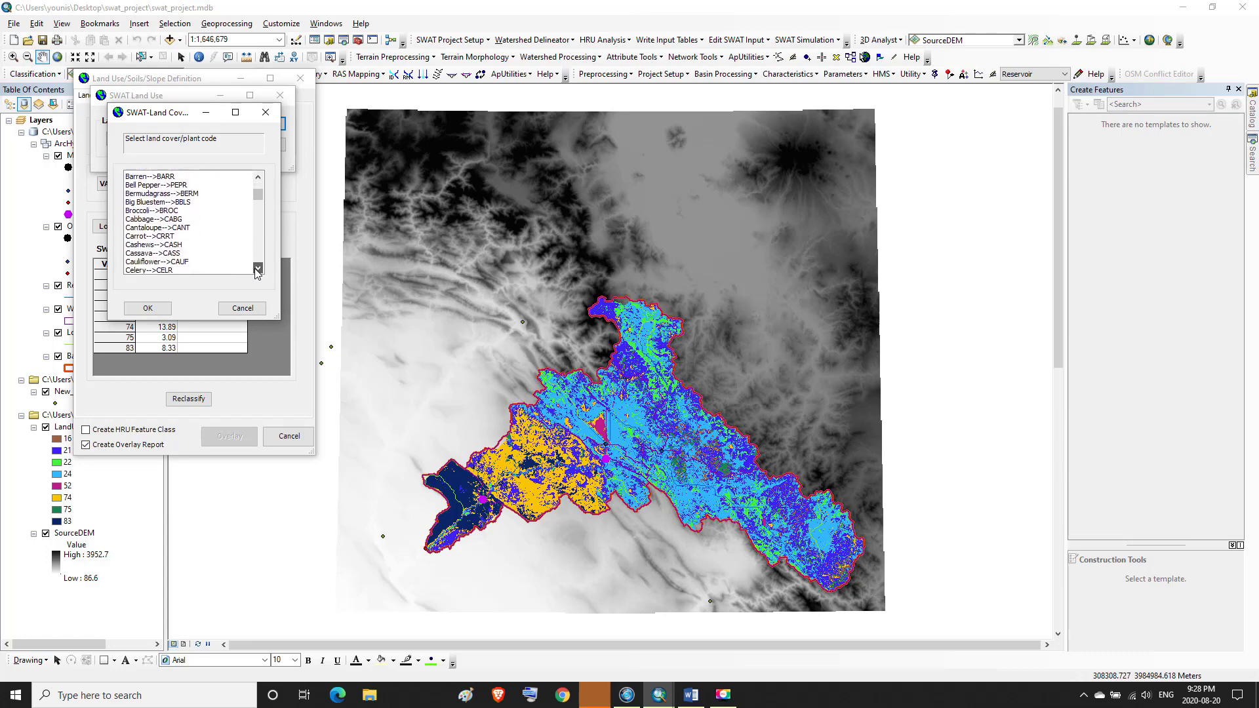
{"action": "left_click", "coordinate": [257, 269]}
{"action": "left_click", "coordinate": [257, 269]}
{"action": "left_click", "coordinate": [257, 269]}
{"action": "left_click", "coordinate": [257, 269]}
{"action": "left_click", "coordinate": [257, 269]}
{"action": "left_click", "coordinate": [257, 269]}
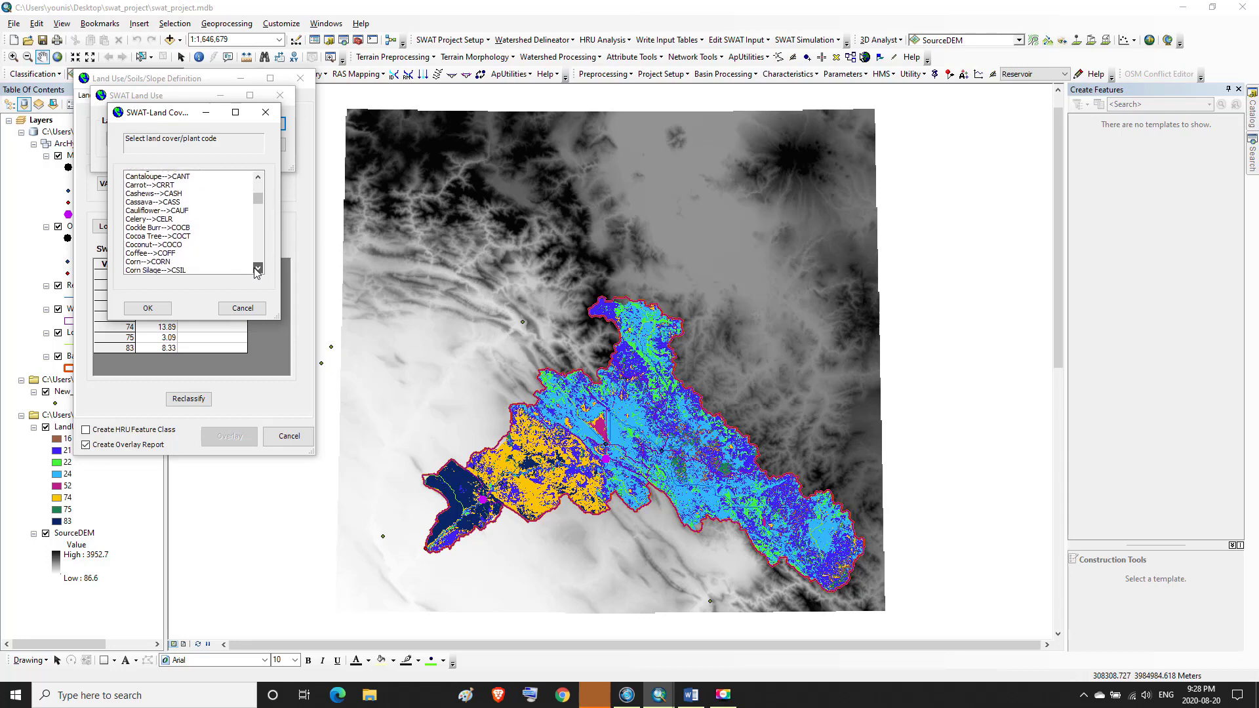
{"action": "left_click", "coordinate": [257, 269]}
{"action": "left_click", "coordinate": [257, 269]}
{"action": "left_click", "coordinate": [257, 269]}
{"action": "left_click", "coordinate": [257, 269]}
{"action": "left_click", "coordinate": [257, 269]}
{"action": "left_click", "coordinate": [257, 269]}
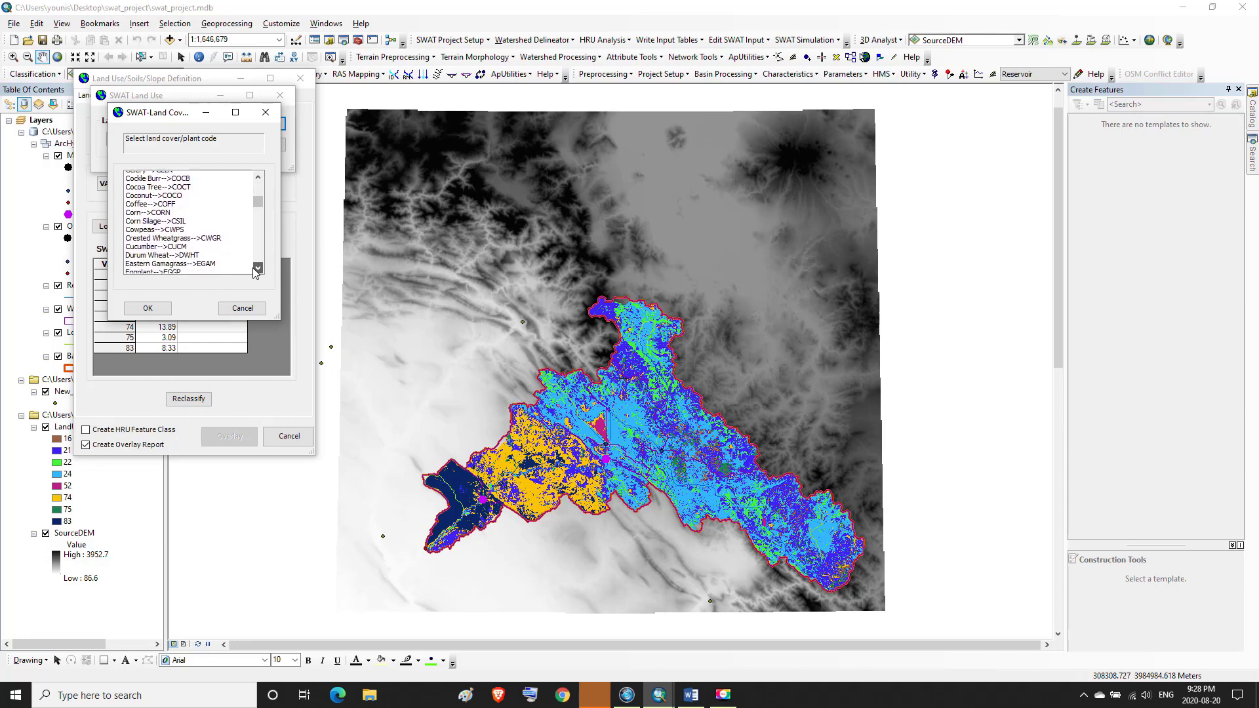
{"action": "left_click", "coordinate": [257, 269]}
{"action": "left_click", "coordinate": [257, 269]}
{"action": "left_click", "coordinate": [257, 269]}
{"action": "left_click", "coordinate": [258, 269]}
{"action": "left_click", "coordinate": [257, 269]}
{"action": "left_click", "coordinate": [257, 269]}
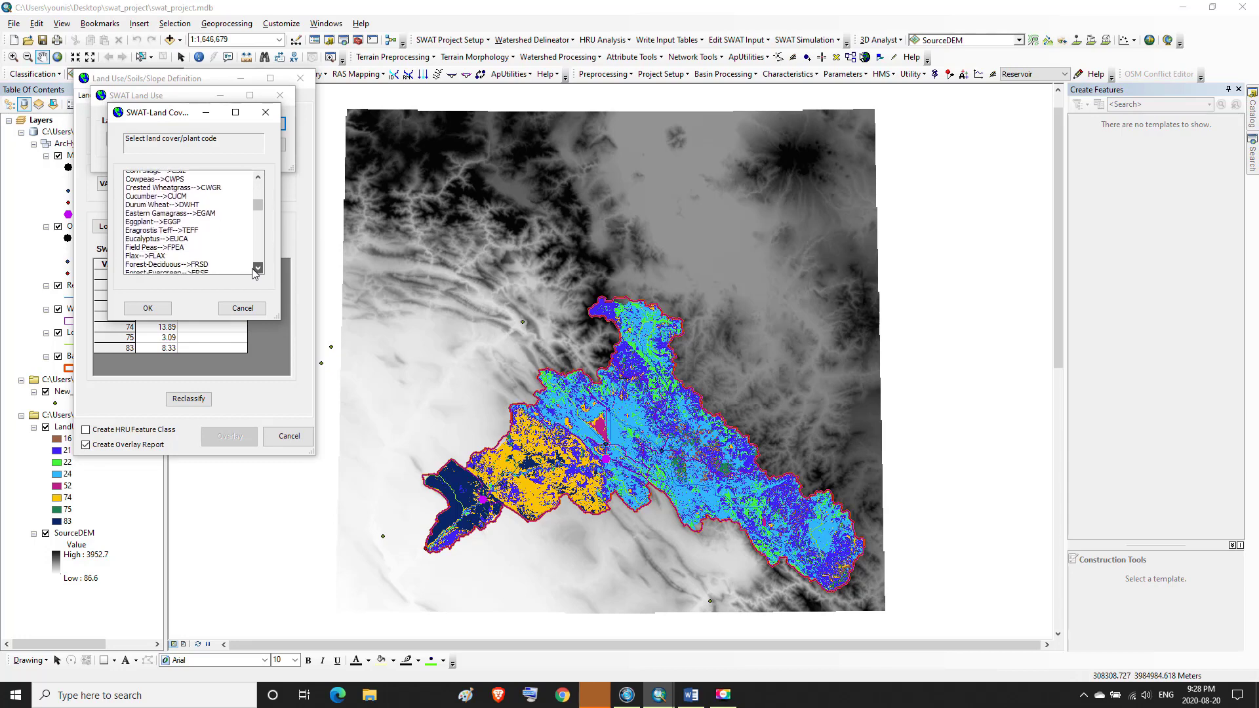
{"action": "left_click", "coordinate": [254, 269]}
{"action": "left_click", "coordinate": [251, 269]}
{"action": "left_click", "coordinate": [258, 268]}
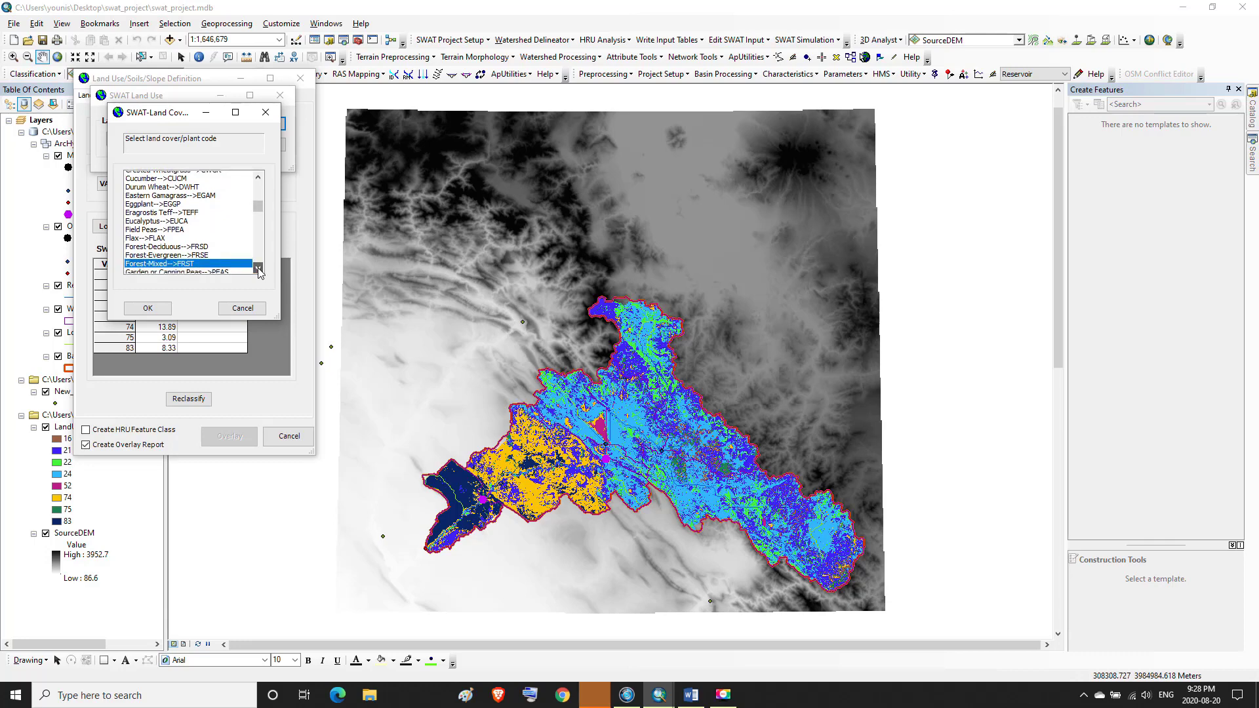
{"action": "left_click", "coordinate": [257, 269]}
{"action": "left_click", "coordinate": [257, 269]}
{"action": "left_click", "coordinate": [257, 269]}
{"action": "left_click", "coordinate": [257, 269]}
{"action": "left_click", "coordinate": [257, 269]}
{"action": "left_click", "coordinate": [257, 268]}
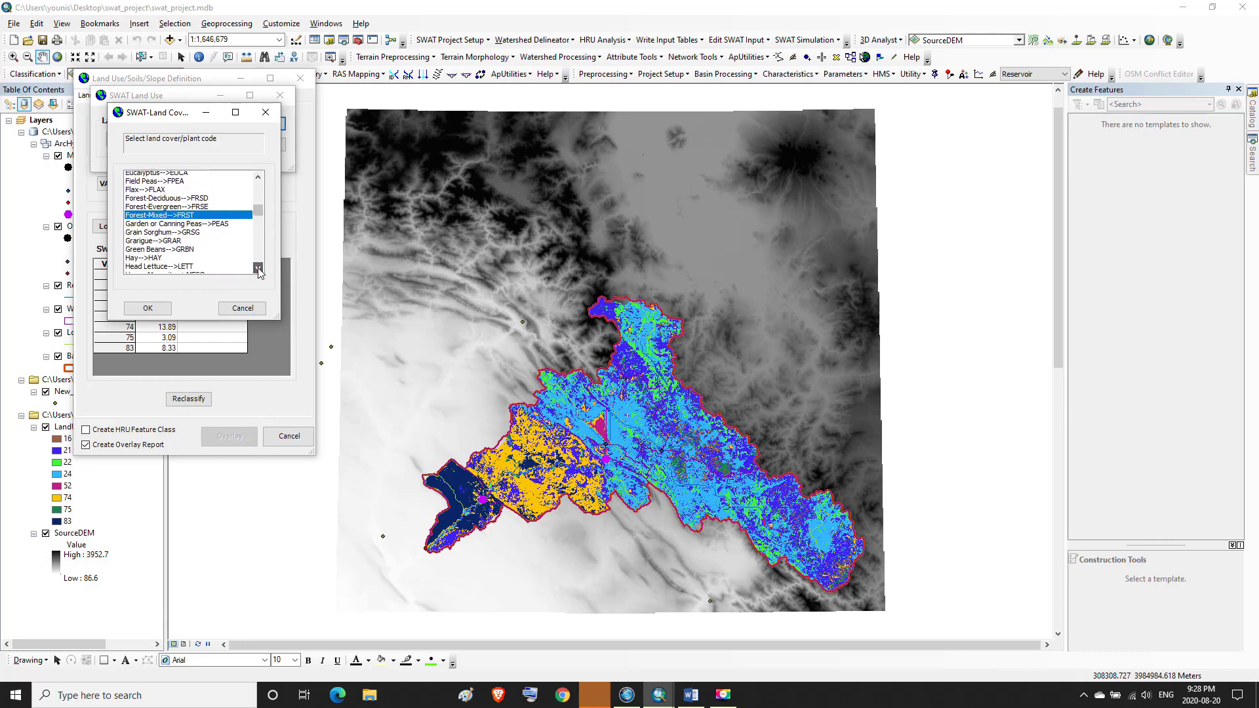
{"action": "left_click", "coordinate": [257, 268]}
{"action": "left_click", "coordinate": [258, 268]}
{"action": "left_click", "coordinate": [258, 268]}
{"action": "left_click", "coordinate": [258, 268]}
{"action": "left_click", "coordinate": [258, 268]}
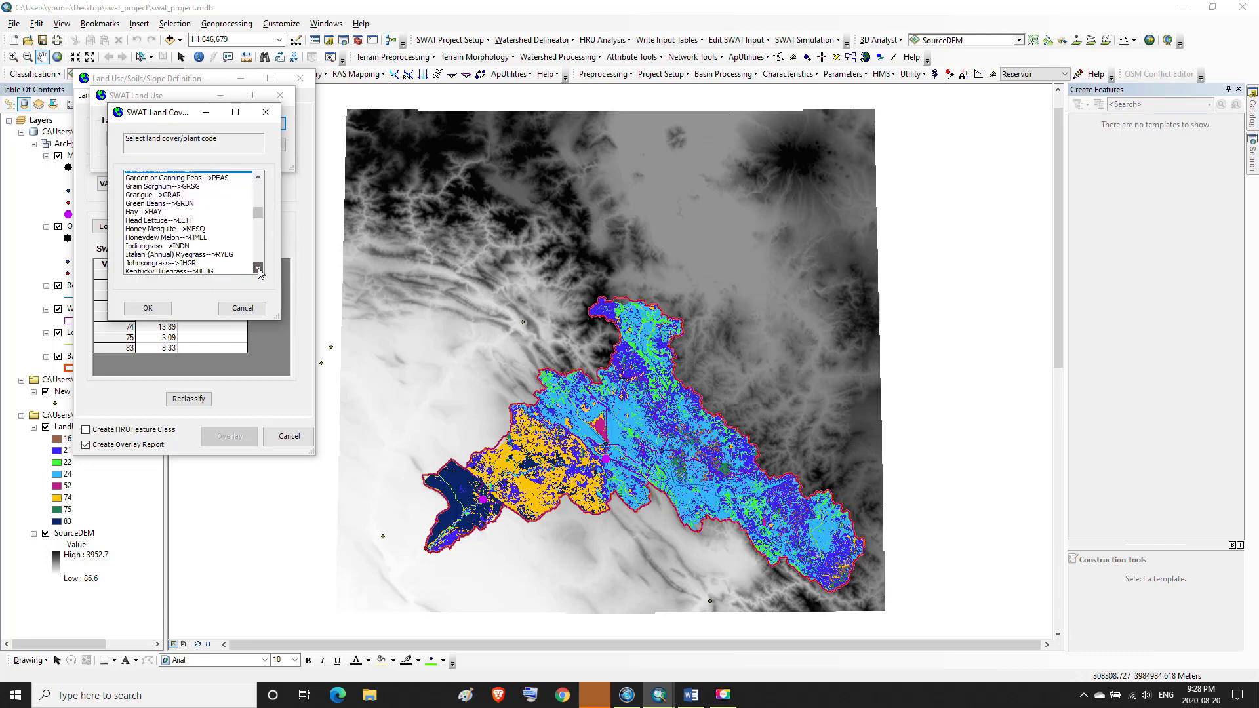
{"action": "left_click", "coordinate": [258, 268]}
{"action": "left_click", "coordinate": [258, 268]}
{"action": "left_click", "coordinate": [258, 268]}
{"action": "left_click", "coordinate": [258, 269]}
{"action": "left_click", "coordinate": [258, 268]}
{"action": "left_click", "coordinate": [258, 268]}
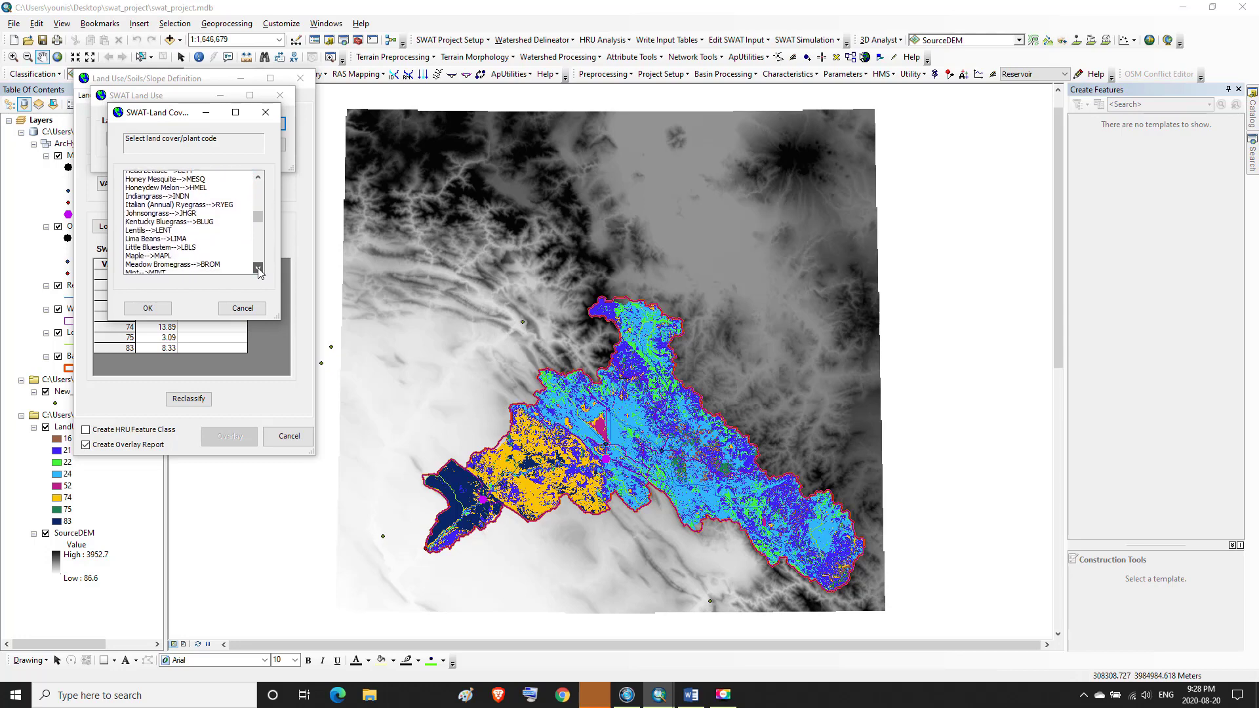
{"action": "left_click", "coordinate": [258, 268]}
{"action": "left_click", "coordinate": [258, 268]}
{"action": "left_click", "coordinate": [258, 269]}
{"action": "left_click", "coordinate": [258, 268]}
{"action": "left_click", "coordinate": [258, 268]}
{"action": "left_click", "coordinate": [258, 268]}
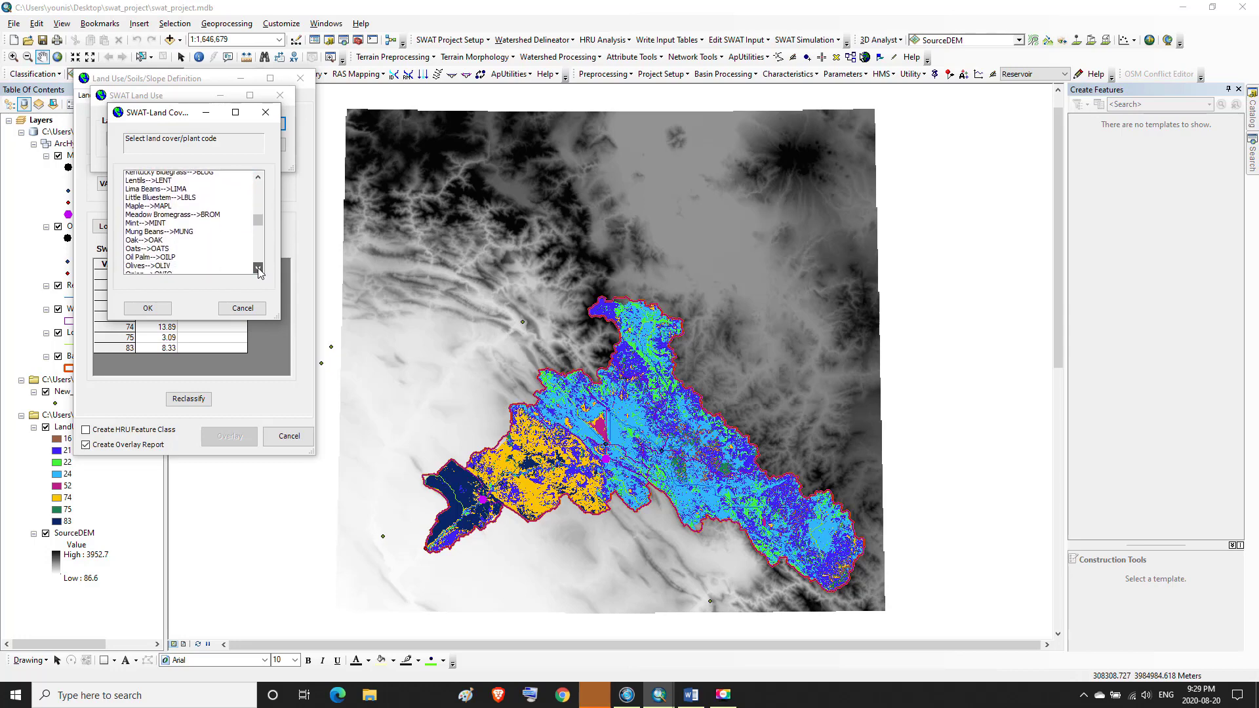
{"action": "left_click", "coordinate": [258, 269]}
{"action": "left_click", "coordinate": [258, 269]}
{"action": "left_click", "coordinate": [257, 268]}
{"action": "left_click", "coordinate": [257, 269]}
{"action": "left_click", "coordinate": [258, 268]}
{"action": "left_click", "coordinate": [257, 269]}
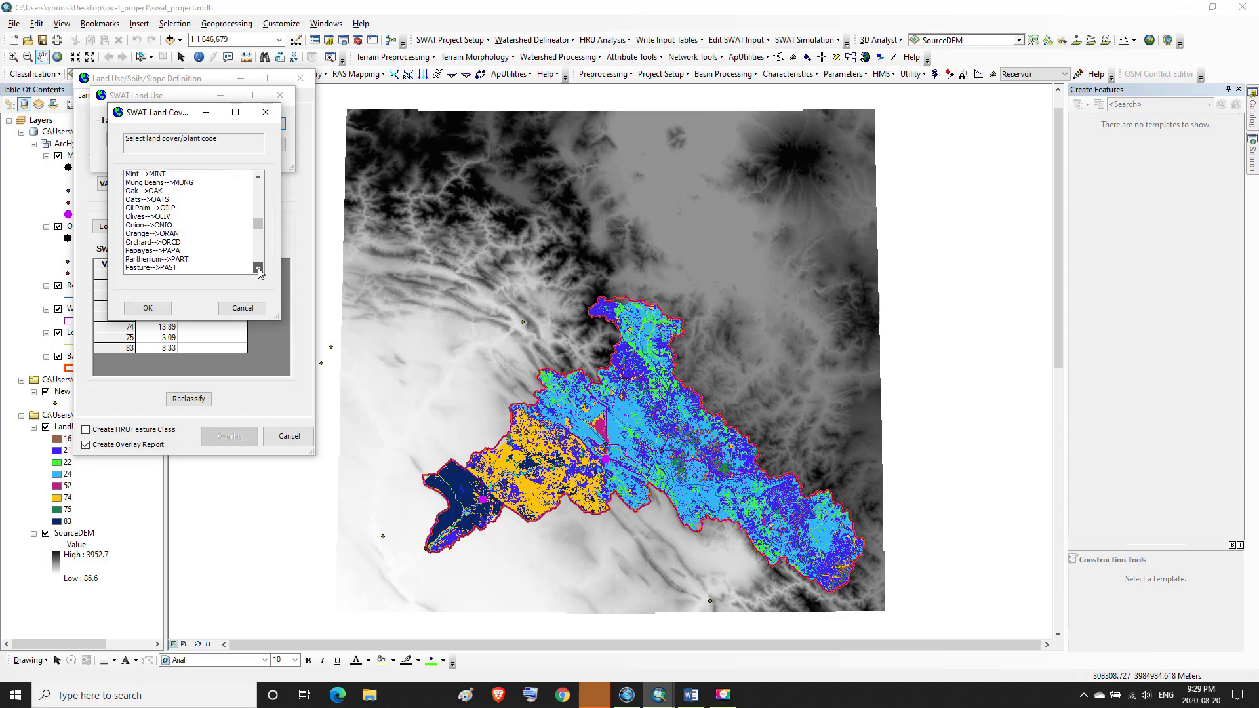
{"action": "left_click", "coordinate": [258, 269]}
{"action": "left_click", "coordinate": [258, 268]}
{"action": "left_click", "coordinate": [257, 269]}
{"action": "left_click", "coordinate": [258, 268]}
{"action": "left_click", "coordinate": [258, 269]}
{"action": "left_click", "coordinate": [258, 268]}
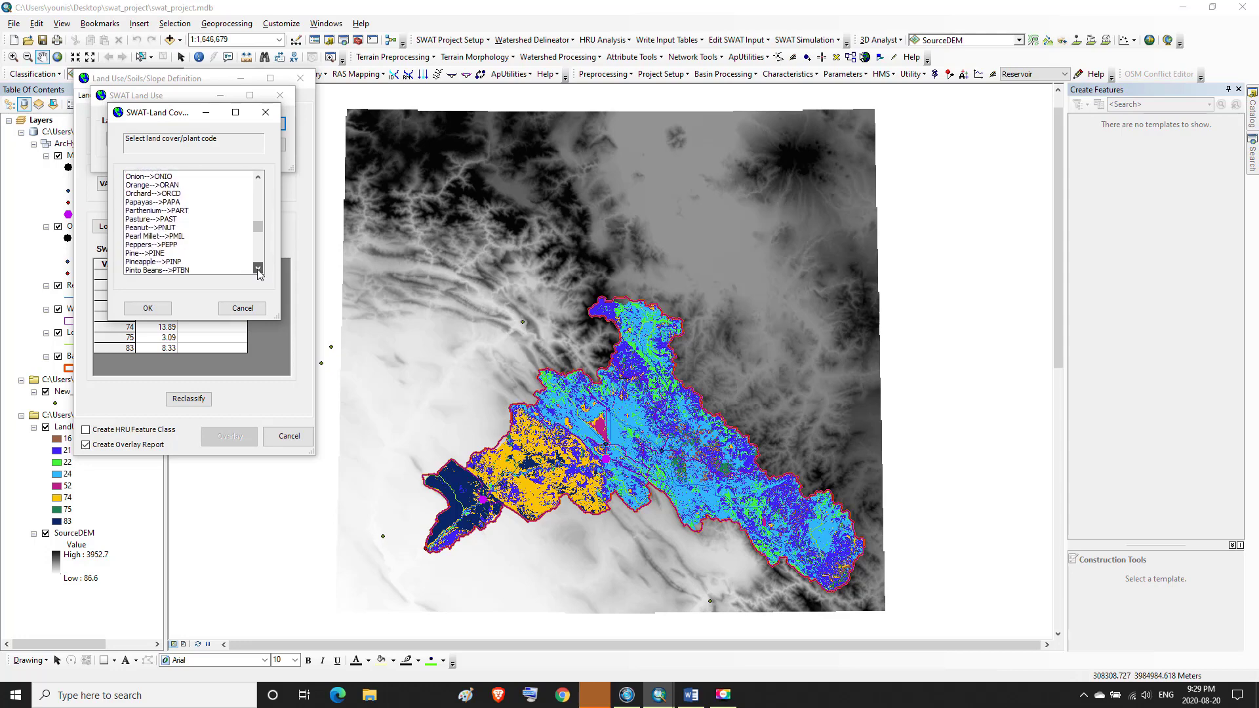
{"action": "left_click", "coordinate": [258, 268]}
{"action": "left_click", "coordinate": [258, 268]}
{"action": "left_click", "coordinate": [258, 268]}
{"action": "left_click", "coordinate": [258, 269]}
{"action": "left_click", "coordinate": [257, 268]}
{"action": "left_click", "coordinate": [258, 269]}
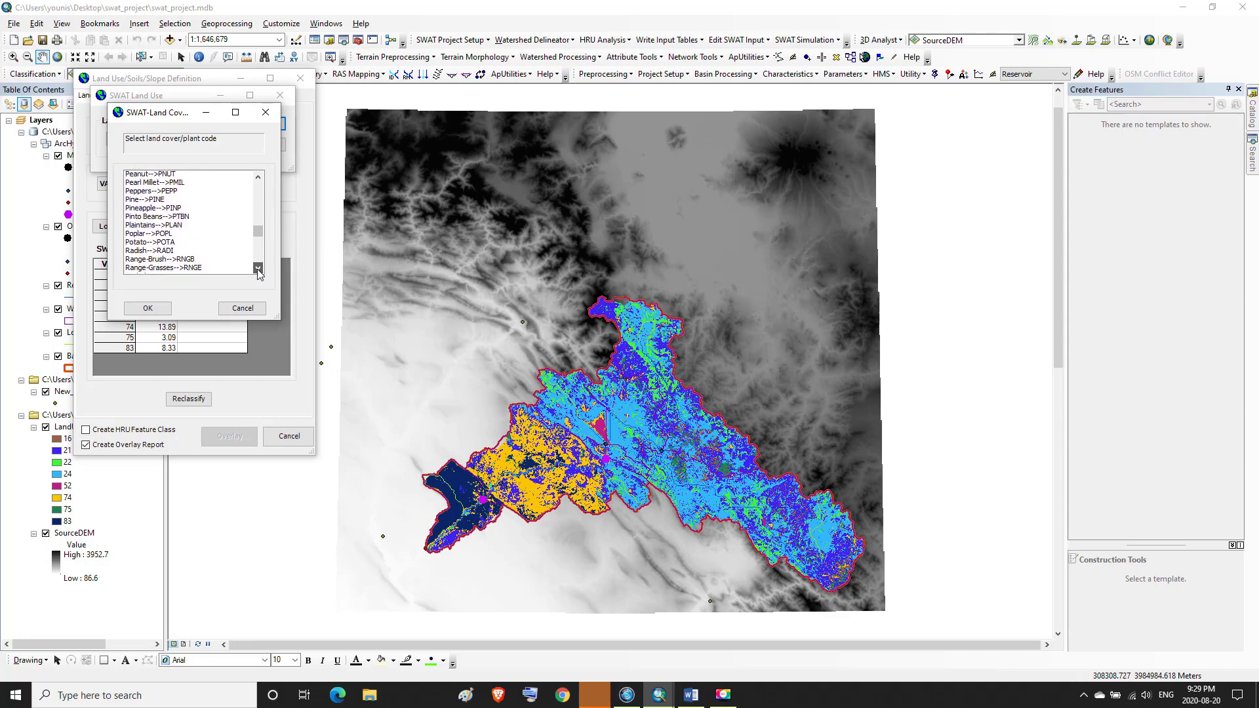
{"action": "left_click", "coordinate": [258, 268]}
{"action": "left_click", "coordinate": [258, 268]}
{"action": "left_click", "coordinate": [258, 268]}
{"action": "left_click", "coordinate": [258, 269]}
{"action": "left_click", "coordinate": [258, 269]}
{"action": "left_click", "coordinate": [258, 268]}
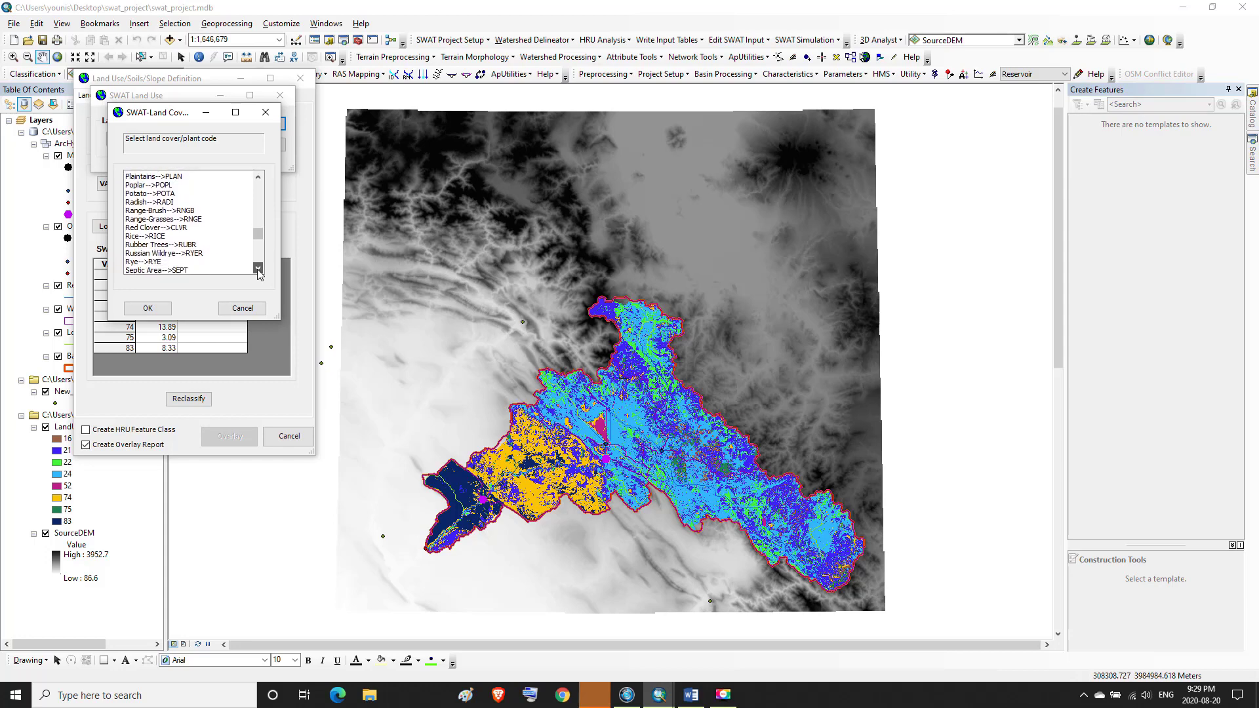
{"action": "left_click", "coordinate": [258, 269]}
{"action": "left_click", "coordinate": [257, 268]}
{"action": "left_click", "coordinate": [258, 268]}
{"action": "scroll", "coordinate": [257, 269], "scroll_direction": "down", "scroll_amount": 7}
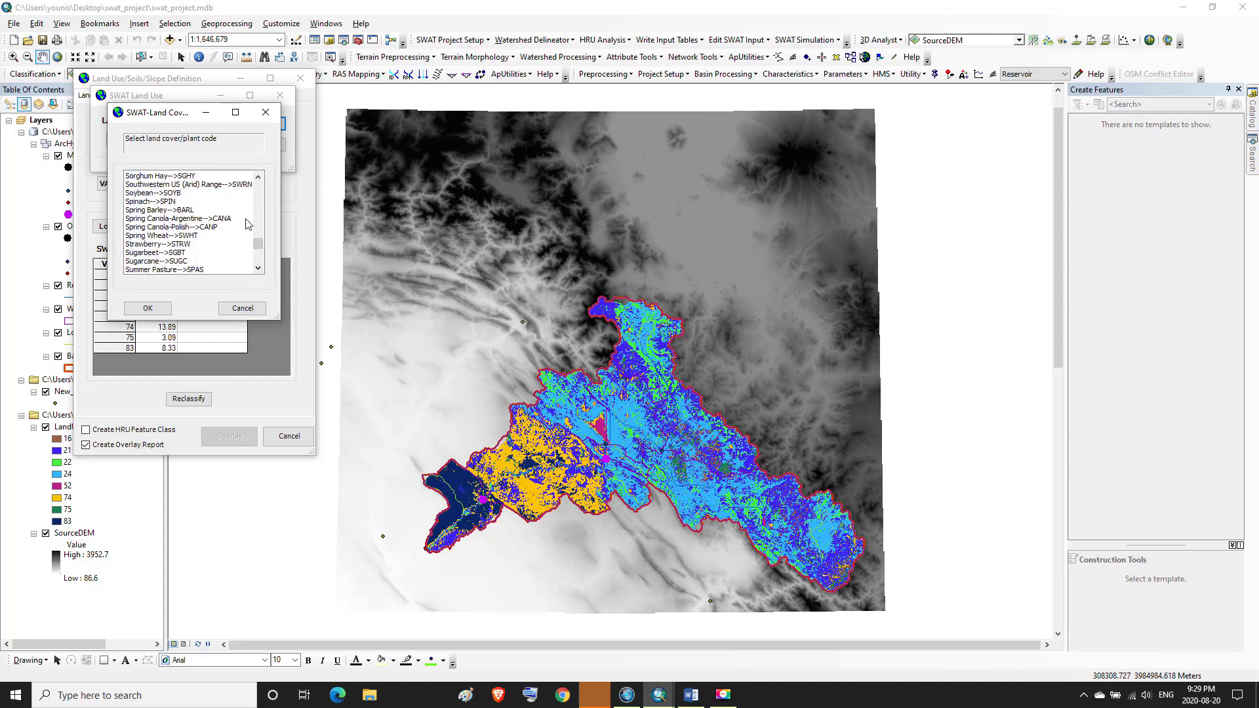
{"action": "left_click", "coordinate": [224, 186]}
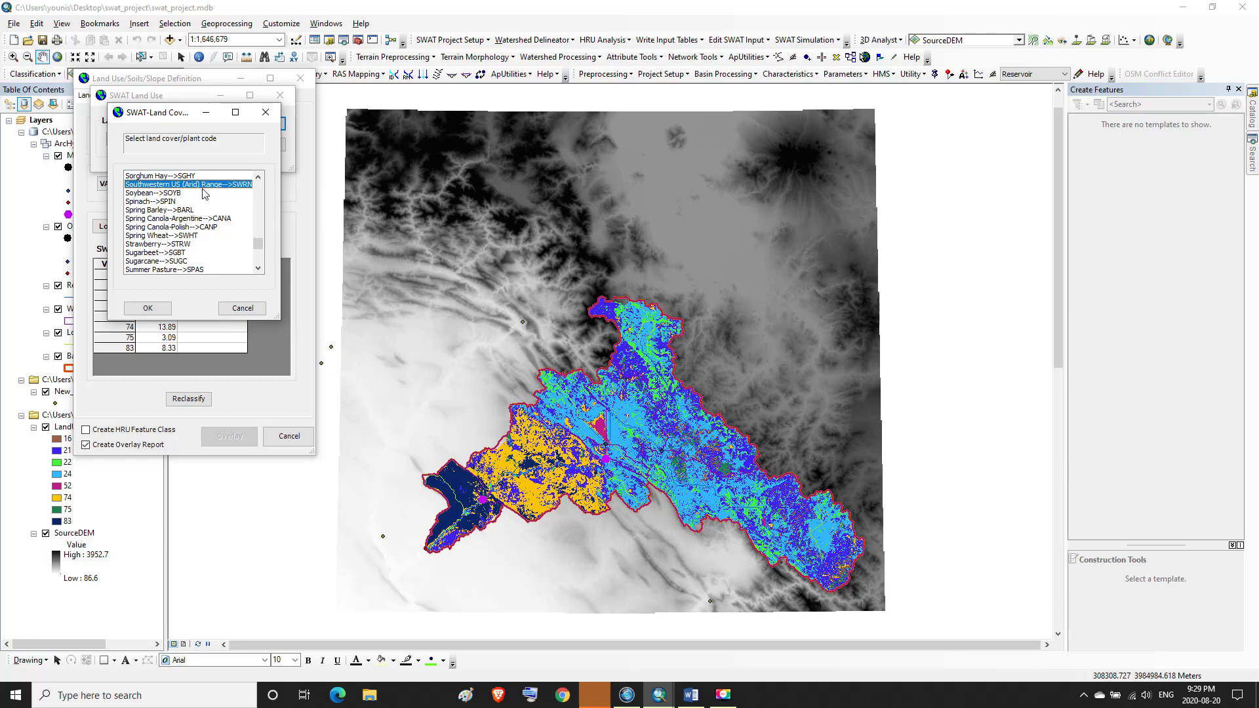
{"action": "left_click", "coordinate": [148, 308]}
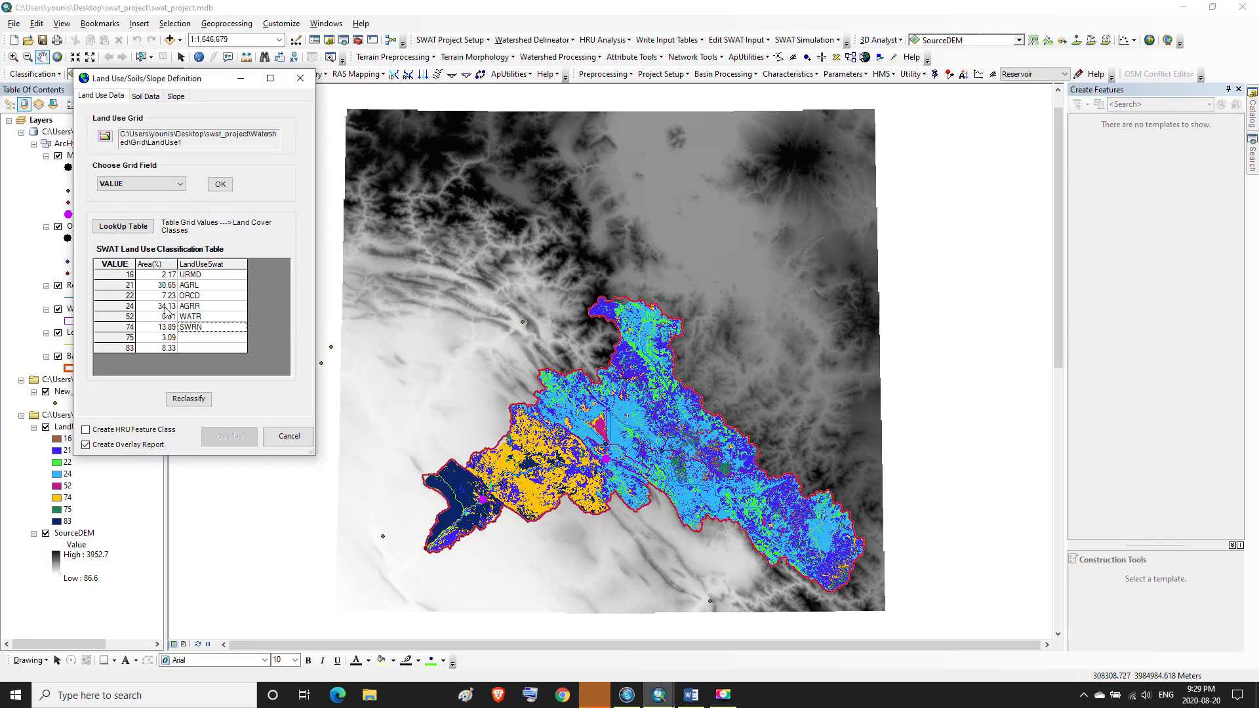
Look up the SWAT code for Anderson value 75 in the Word equivalence table
{"action": "left_click", "coordinate": [130, 341]}
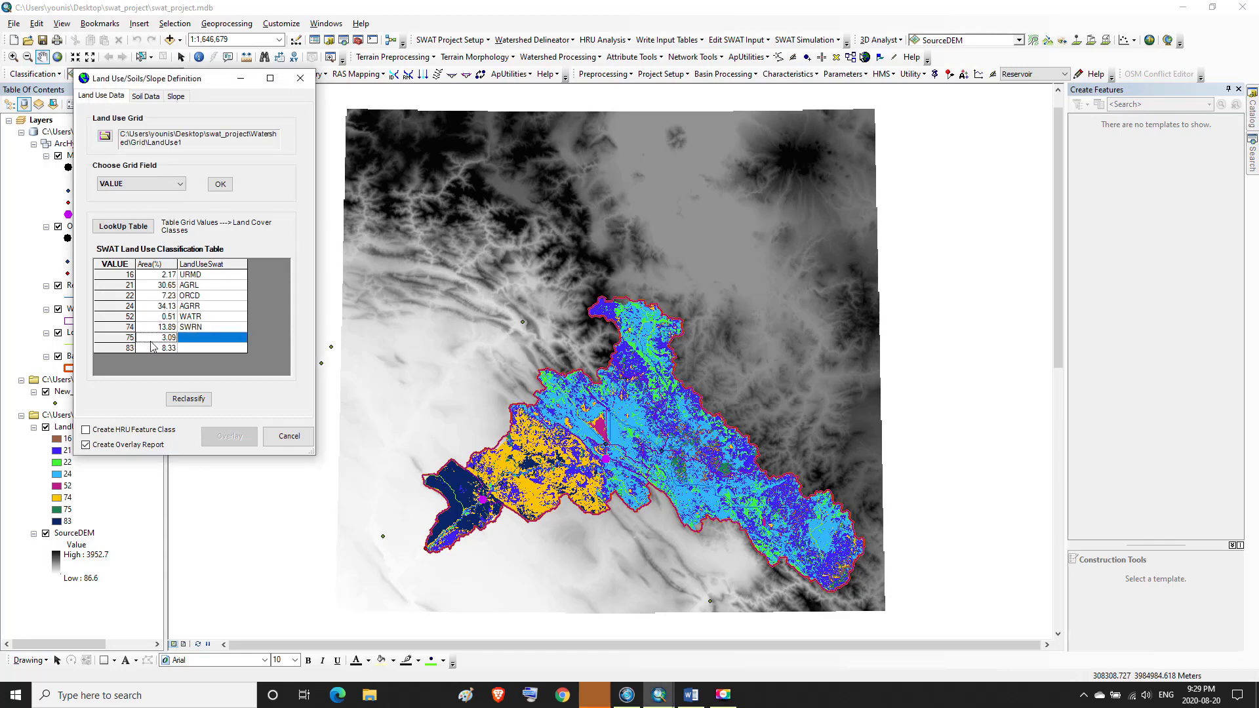
{"action": "left_click", "coordinate": [157, 337]}
{"action": "left_click", "coordinate": [692, 697]}
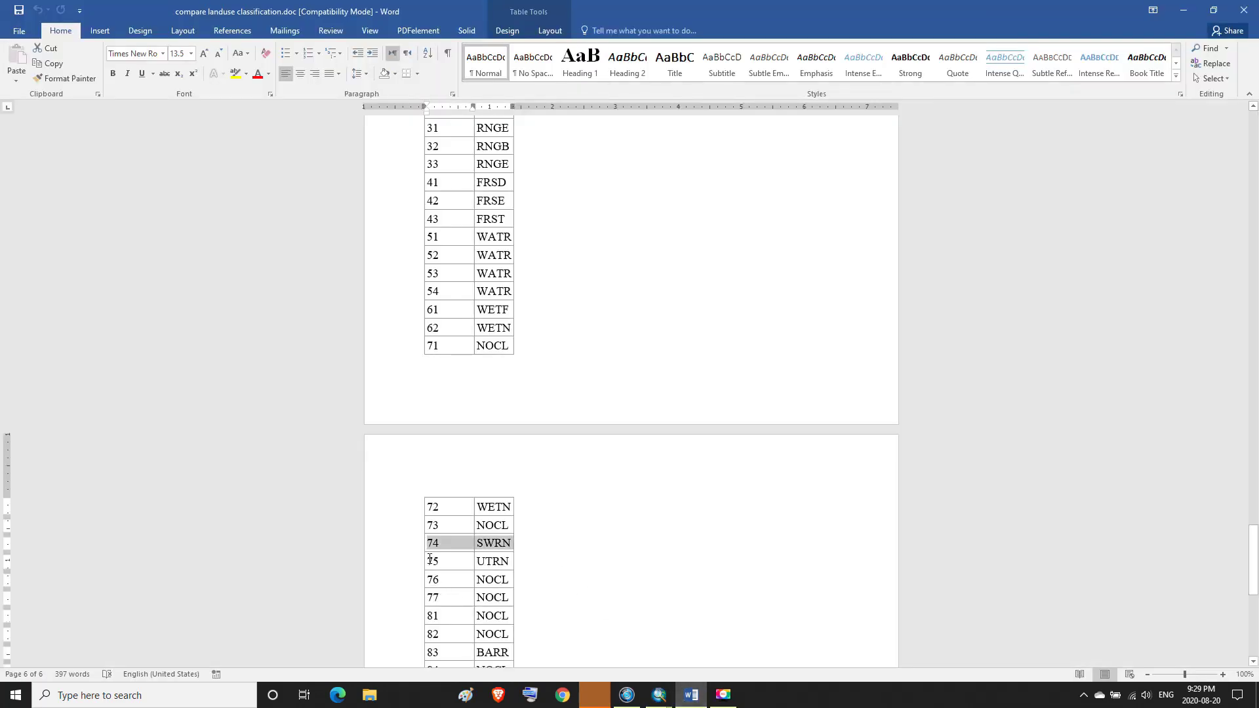
{"action": "left_click_drag", "start_coordinate": [427, 563], "coordinate": [492, 565]}
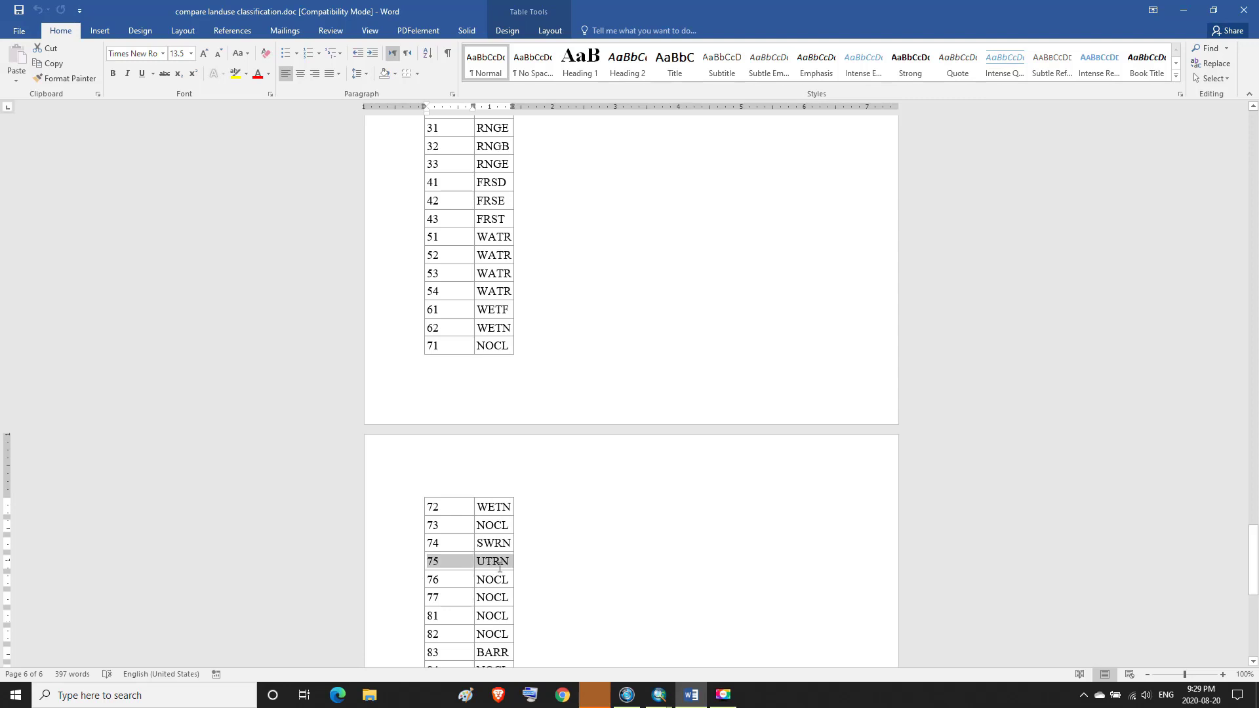
Assign Transportation (UTRN) from the urban land cover database to grid value 75
{"action": "left_click", "coordinate": [659, 695]}
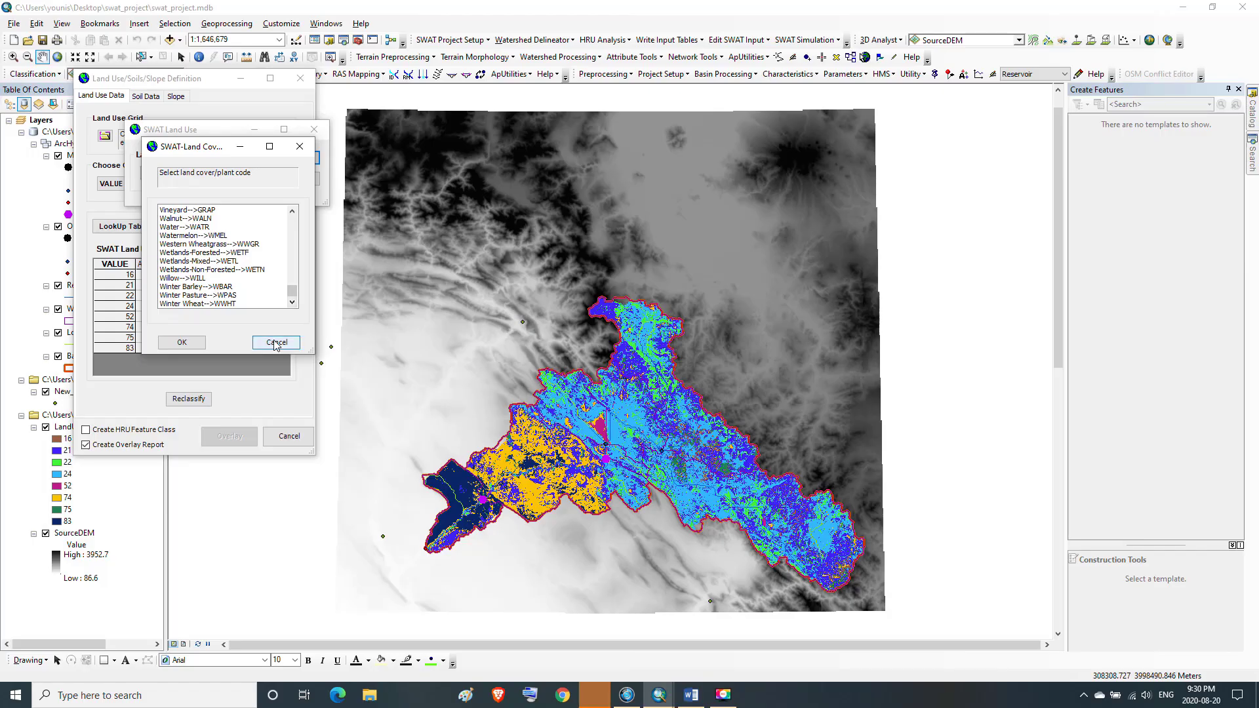
{"action": "left_click", "coordinate": [276, 343]}
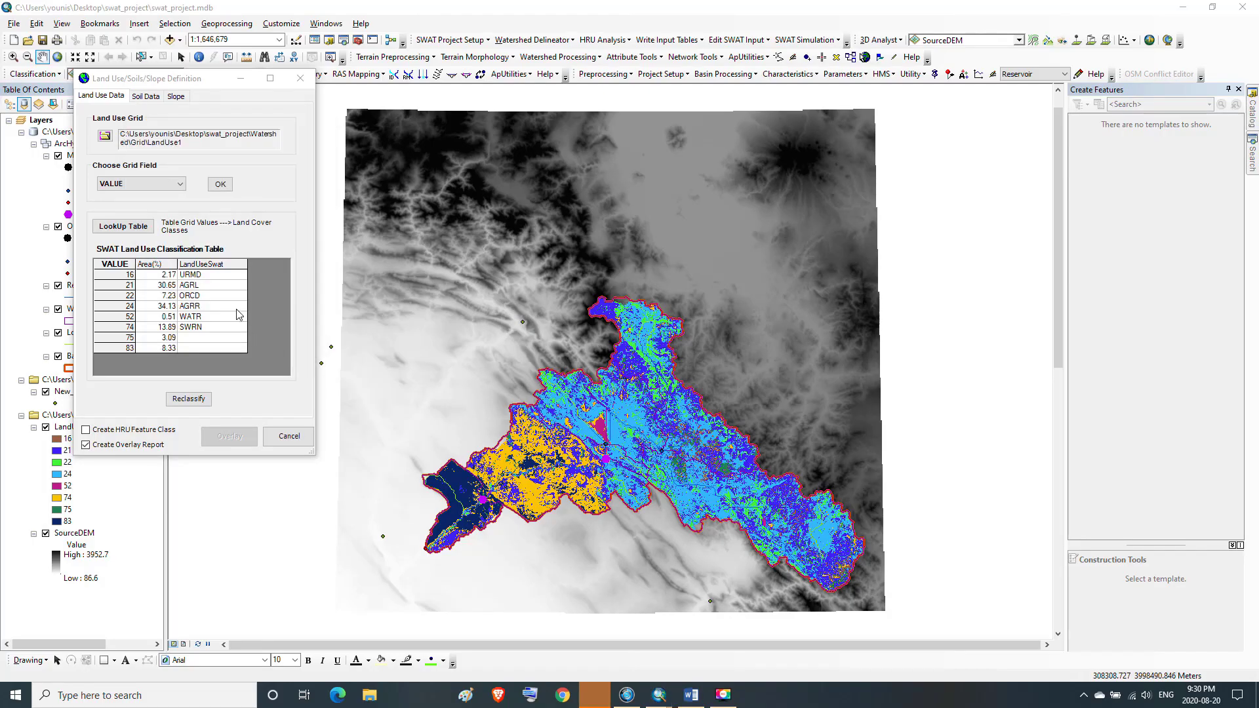
{"action": "left_click", "coordinate": [219, 343]}
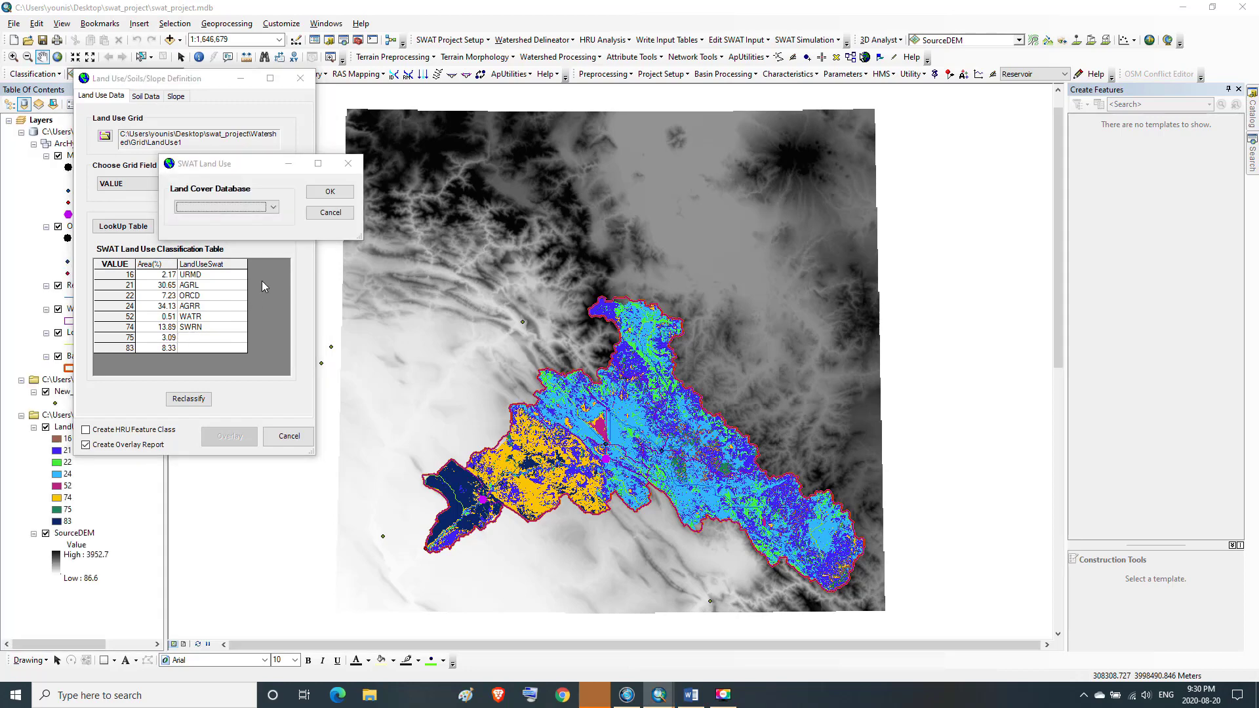
{"action": "left_click", "coordinate": [272, 208]}
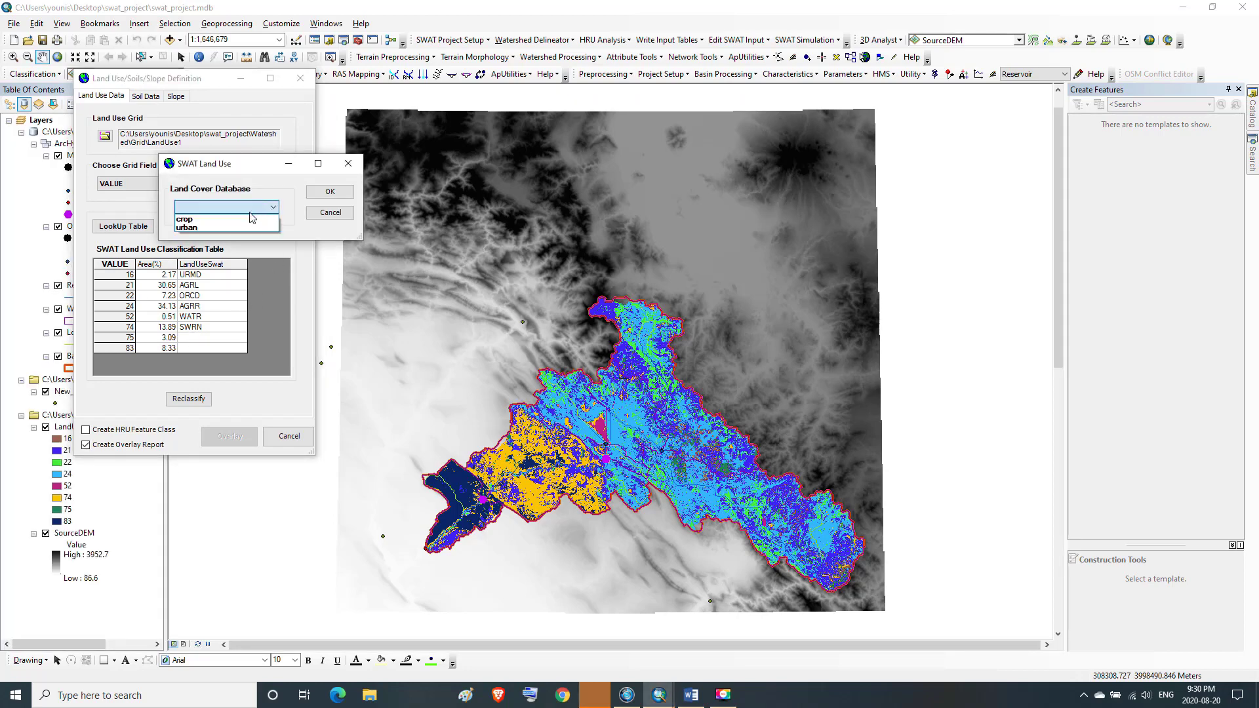
{"action": "left_click", "coordinate": [187, 228]}
{"action": "left_click", "coordinate": [330, 192]}
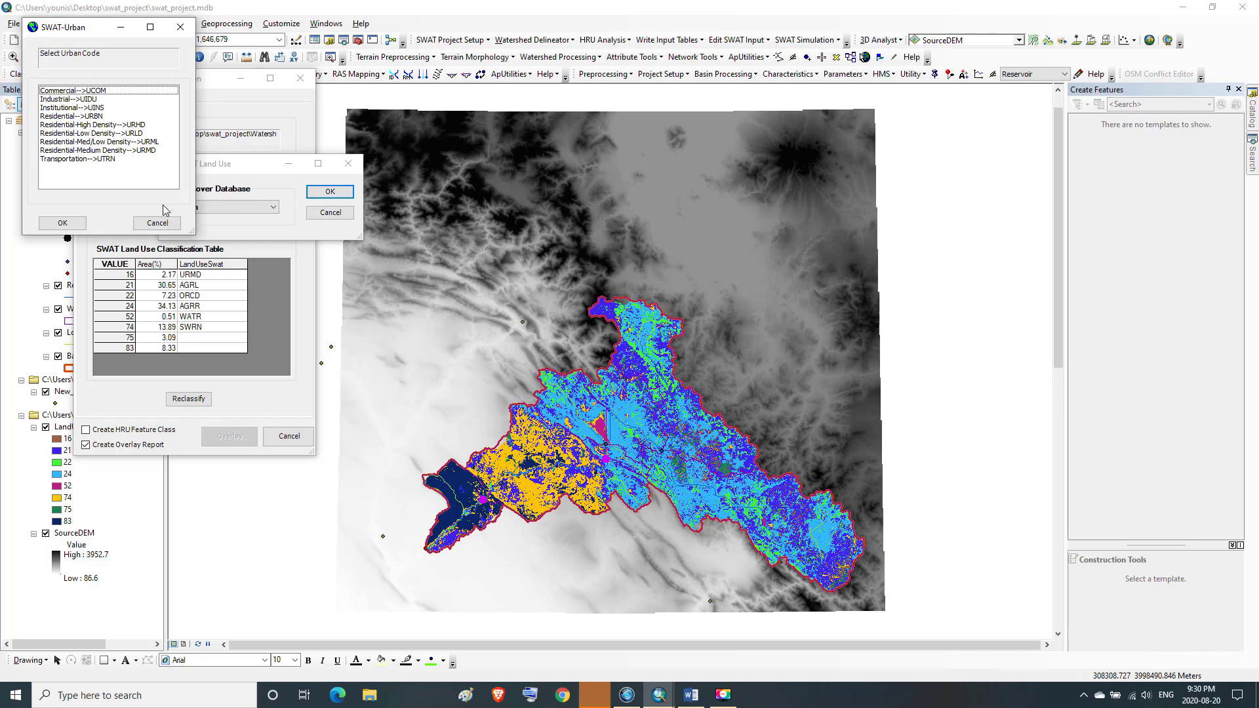
{"action": "left_click", "coordinate": [111, 161]}
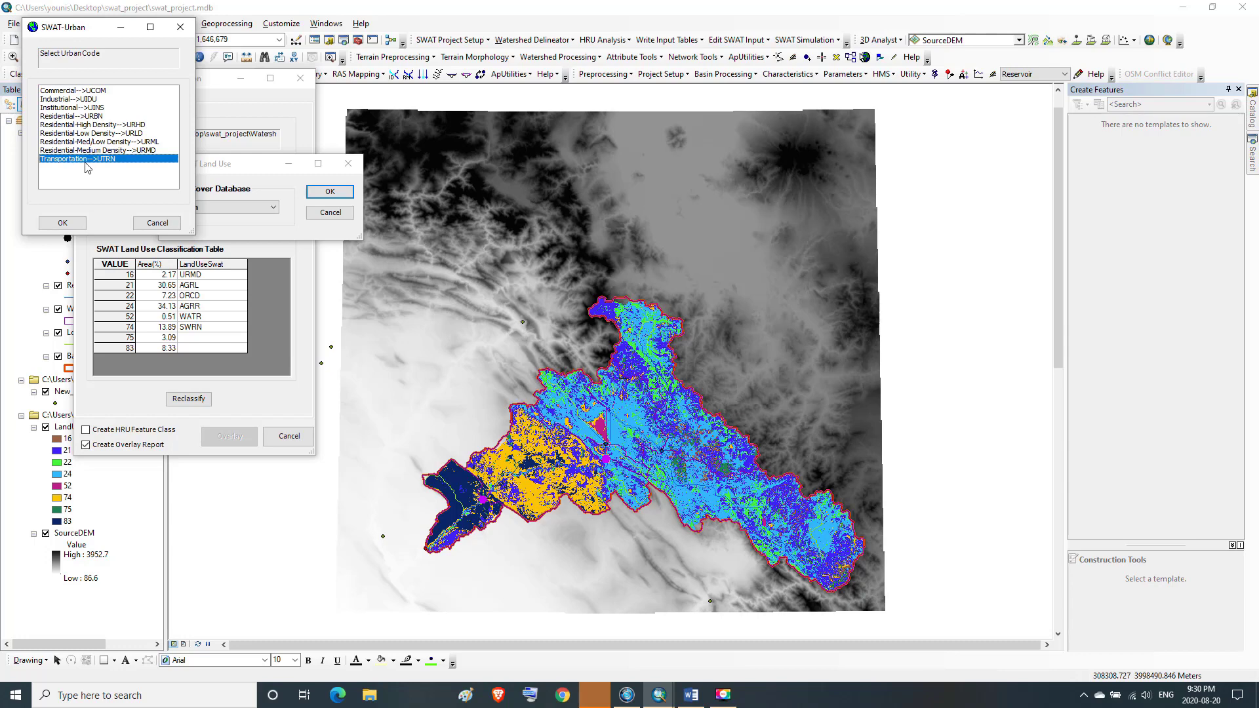
{"action": "left_click", "coordinate": [63, 224]}
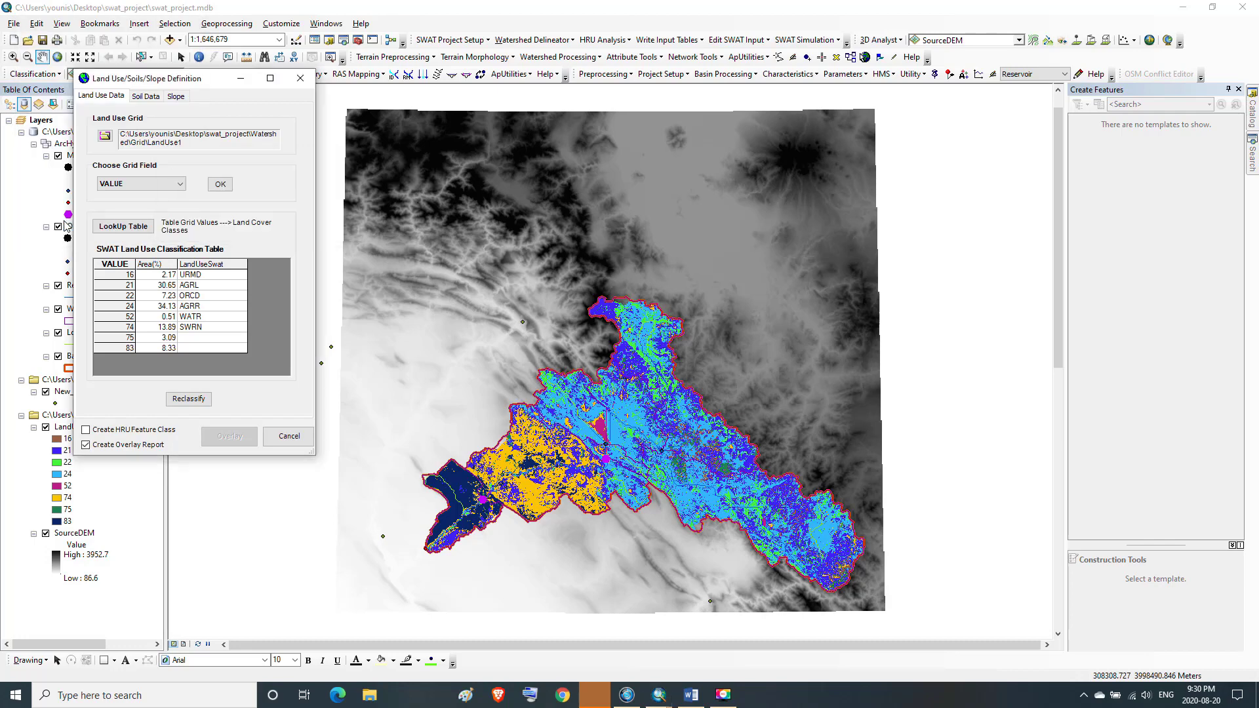
Look up the SWAT code for Anderson value 83 in the Word equivalence table
{"action": "left_click", "coordinate": [124, 351]}
{"action": "left_click", "coordinate": [158, 352]}
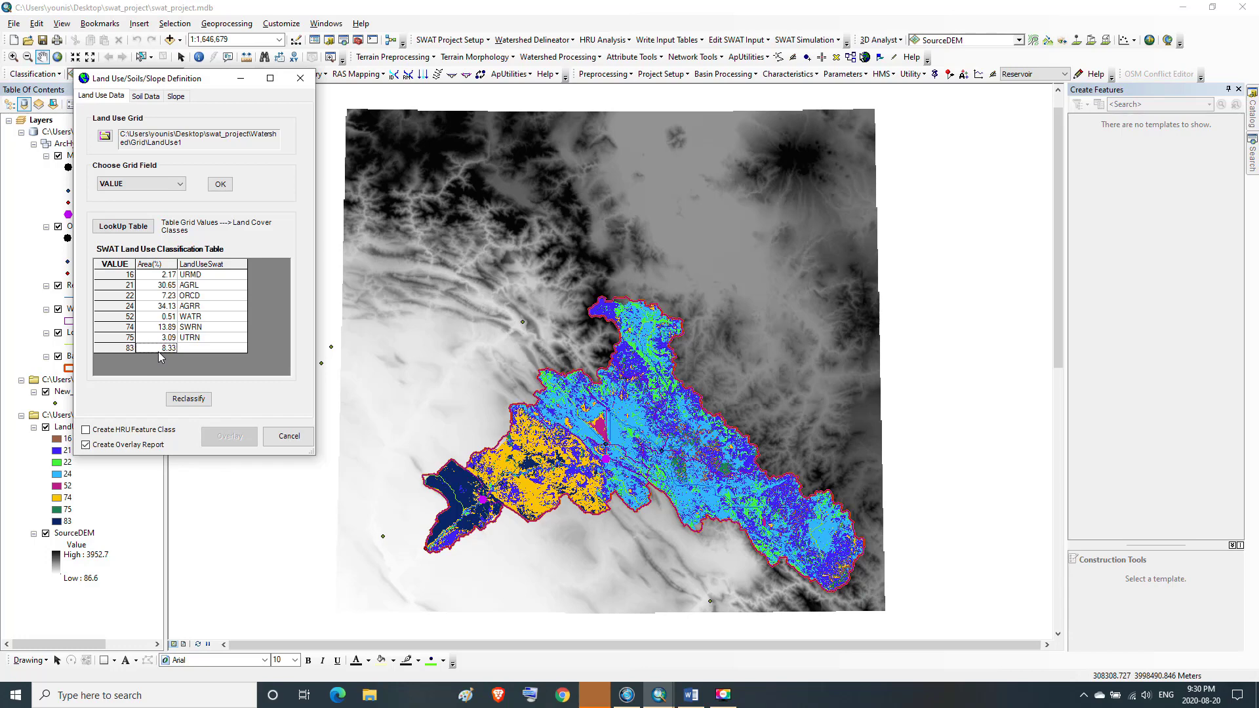
{"action": "left_click", "coordinate": [699, 705]}
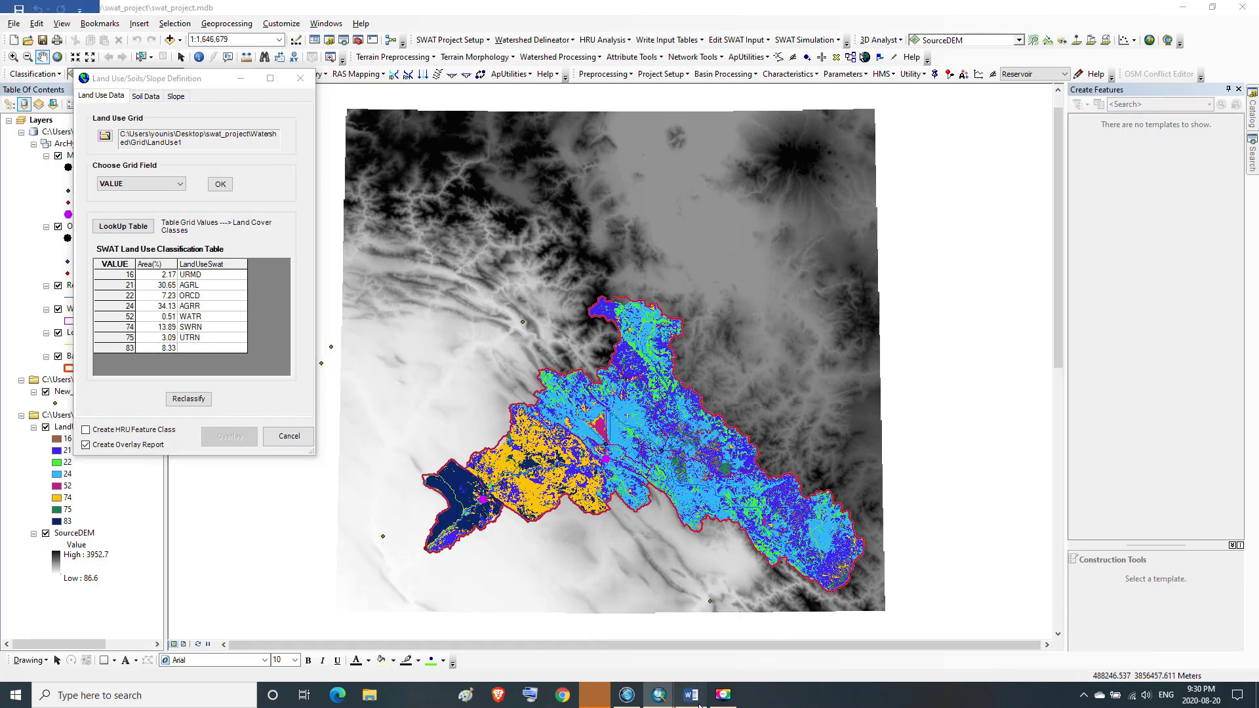
{"action": "scroll", "coordinate": [548, 605], "scroll_direction": "down", "scroll_amount": 1}
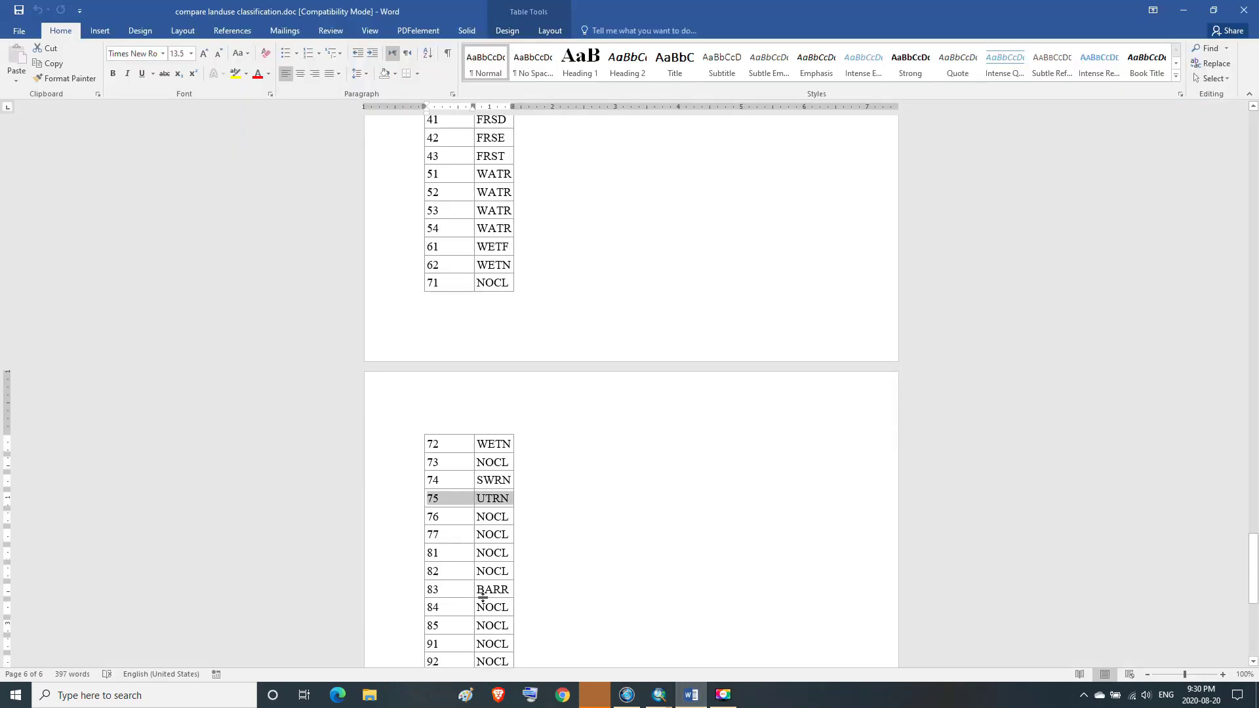
{"action": "left_click_drag", "start_coordinate": [429, 586], "coordinate": [493, 591]}
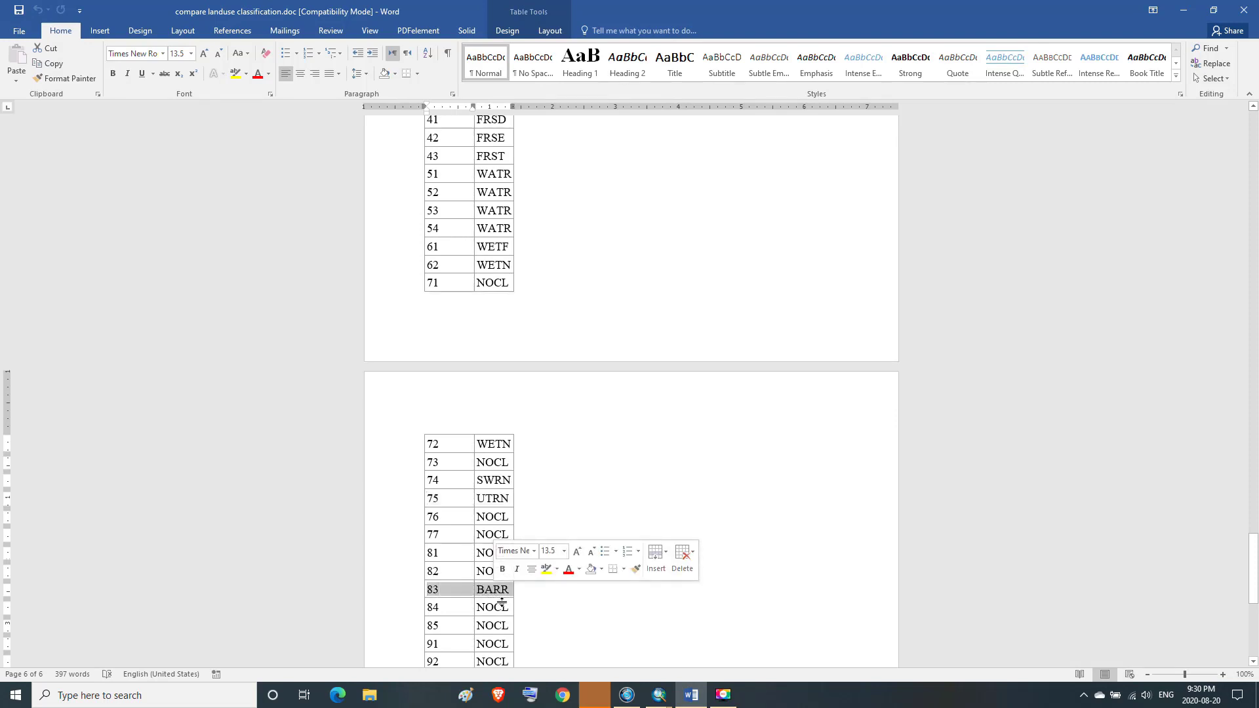
Open the SWAT land cover assignment for grid value 83 and choose the crop land cover database
{"action": "mouse_move", "coordinate": [691, 700]}
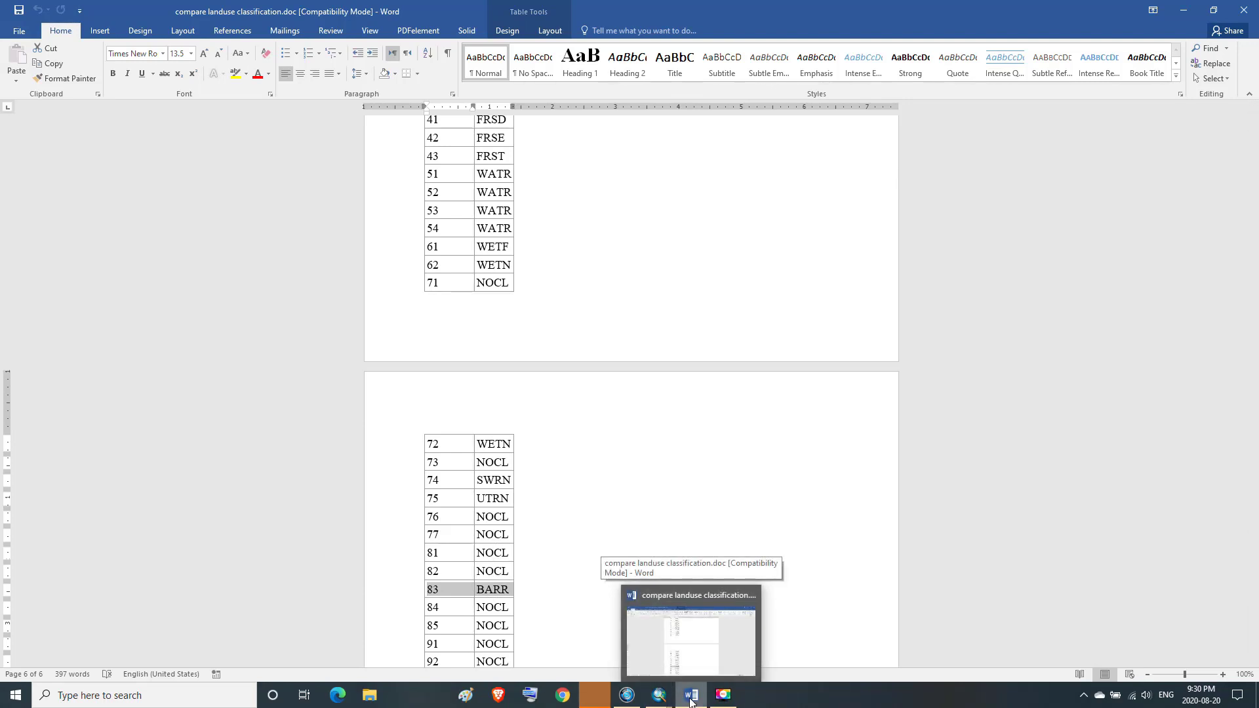
{"action": "left_click", "coordinate": [691, 701]}
{"action": "left_click", "coordinate": [210, 351]}
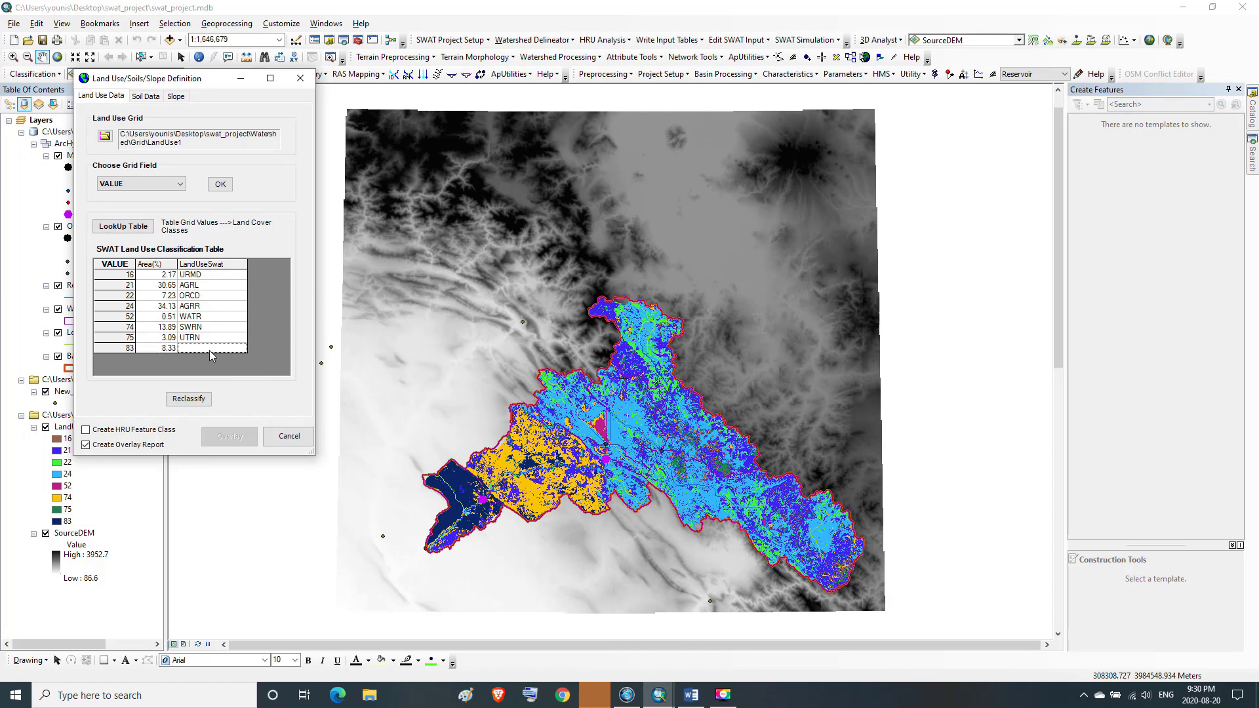
{"action": "left_click", "coordinate": [138, 70]}
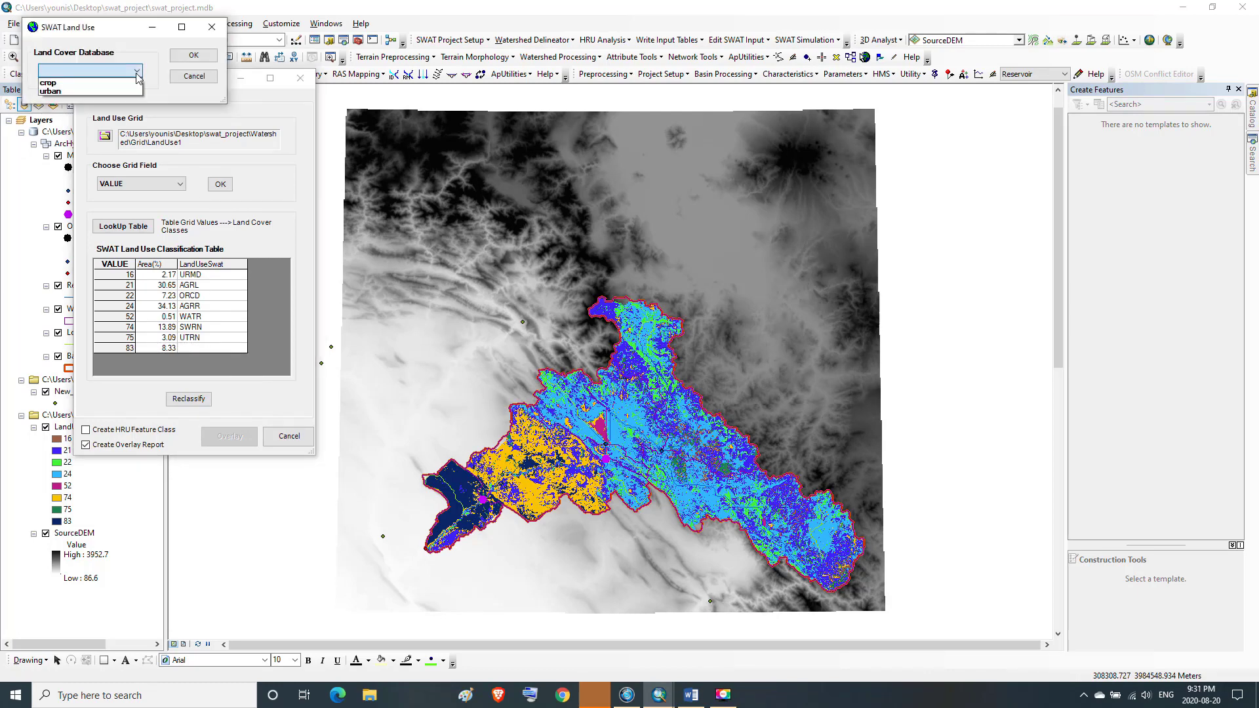
{"action": "left_click", "coordinate": [52, 83]}
{"action": "left_click", "coordinate": [188, 59]}
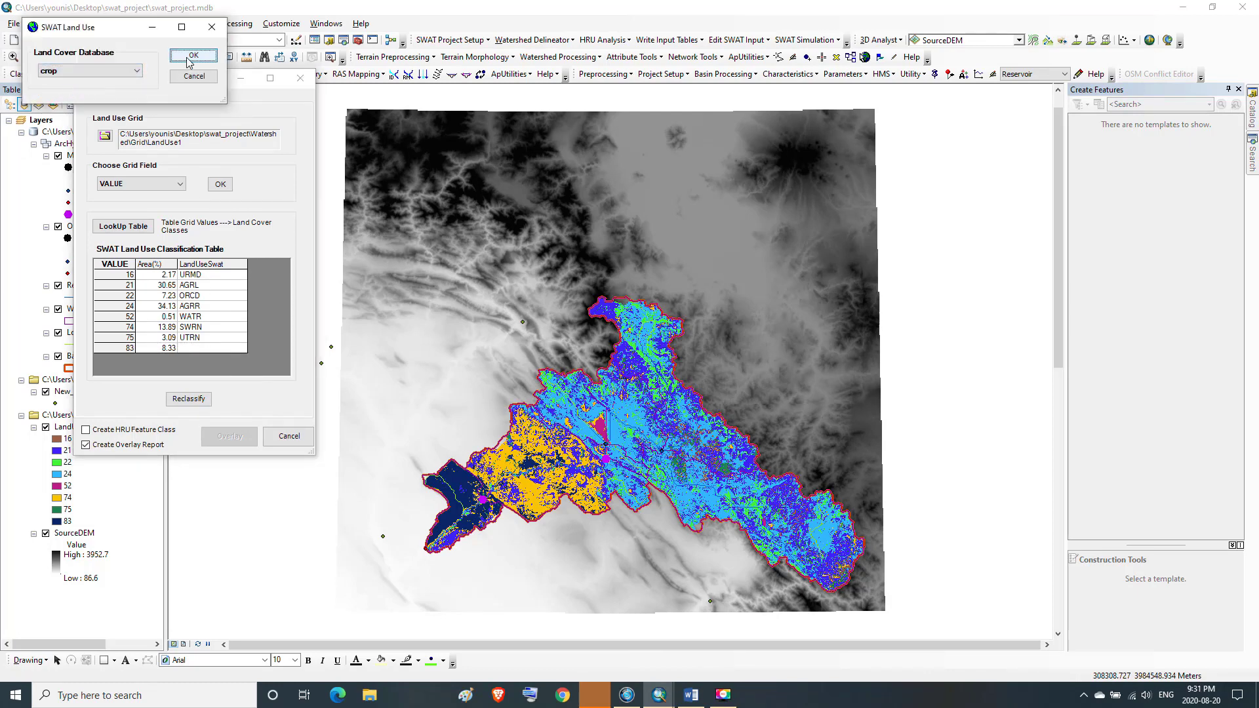
{"action": "mouse_move", "coordinate": [189, 119]}
{"action": "left_mouse_down"}
{"action": "mouse_move", "coordinate": [184, 200]}
{"action": "mouse_move", "coordinate": [185, 119]}
{"action": "left_mouse_up"}
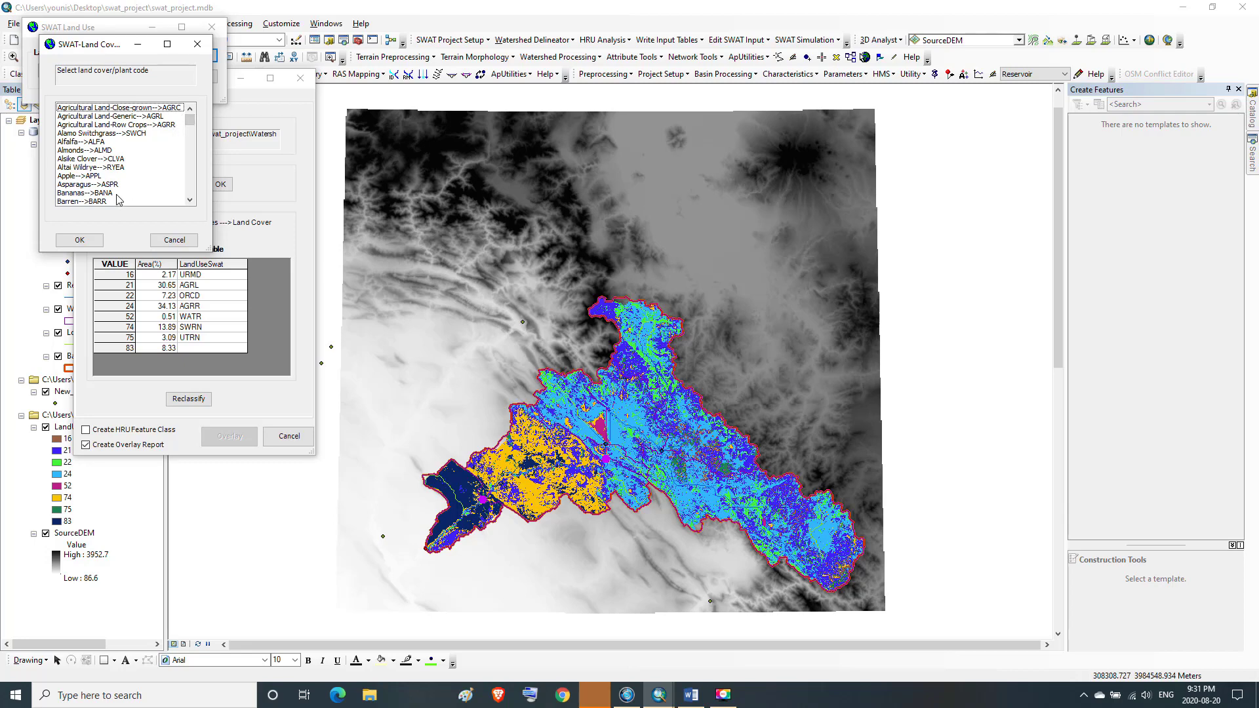
Assign Barren (BARR) to grid value 83 and reclassify the land use grid
{"action": "left_click", "coordinate": [190, 200]}
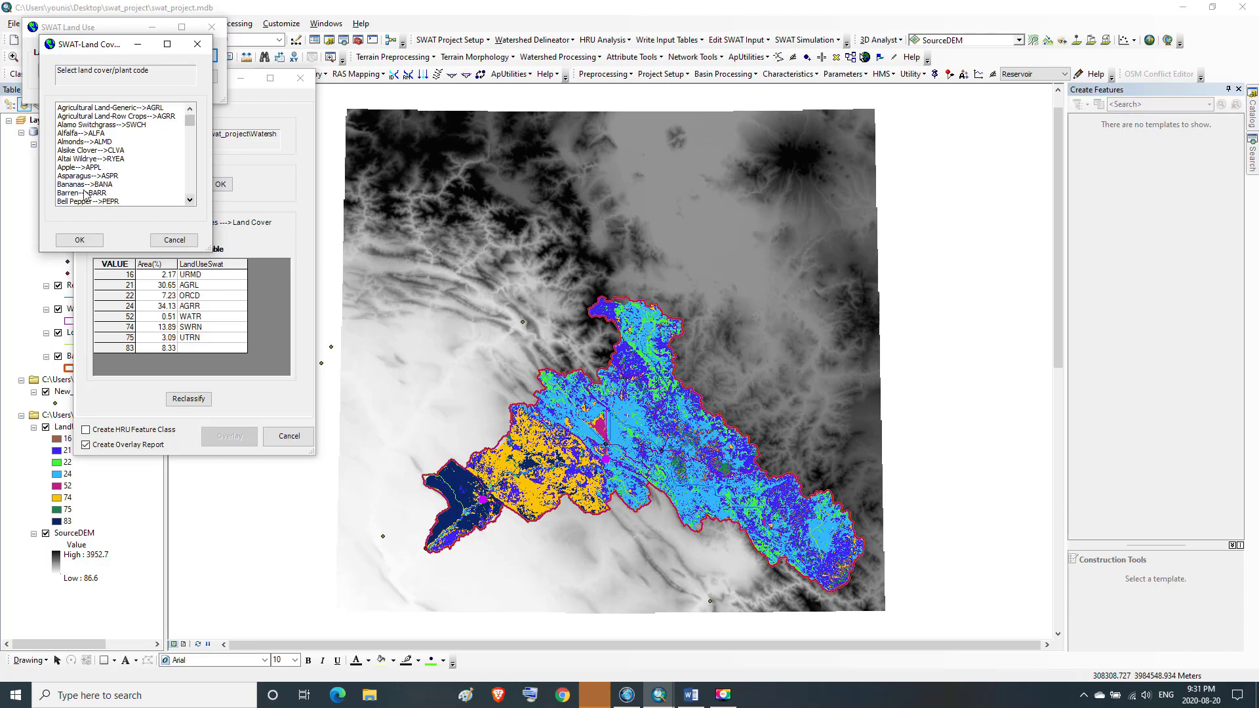
{"action": "left_click", "coordinate": [79, 193]}
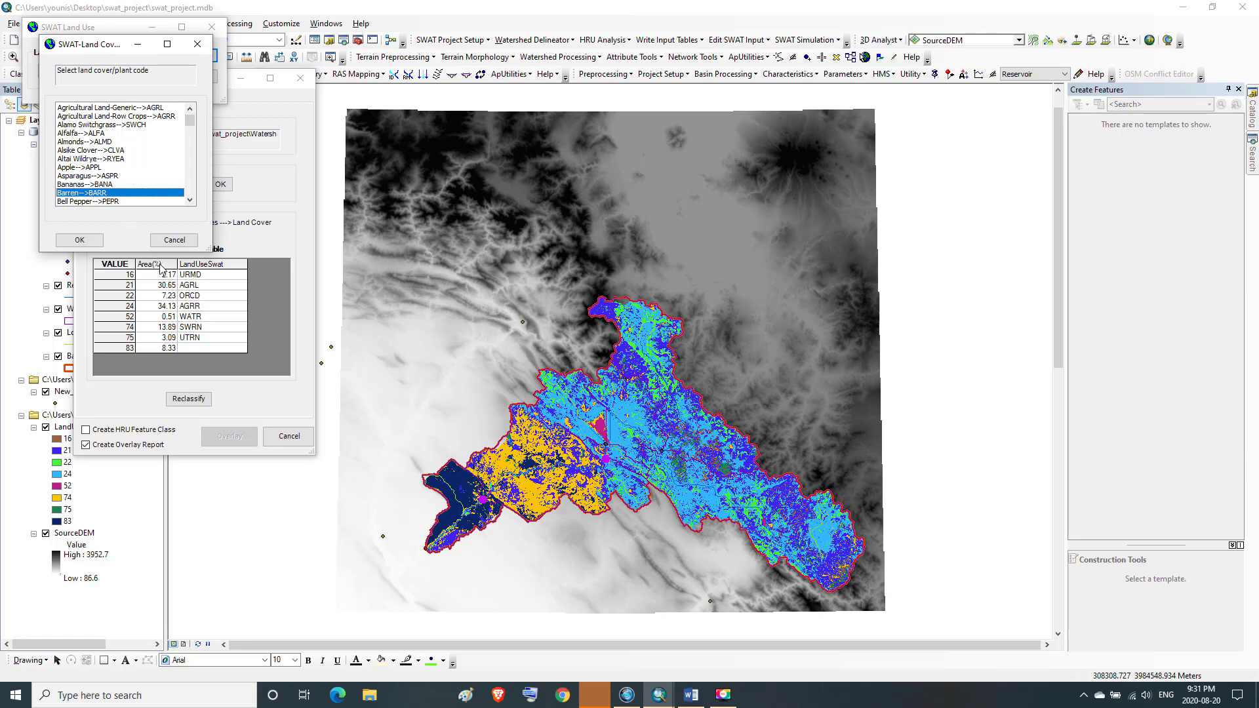
{"action": "left_click", "coordinate": [102, 241]}
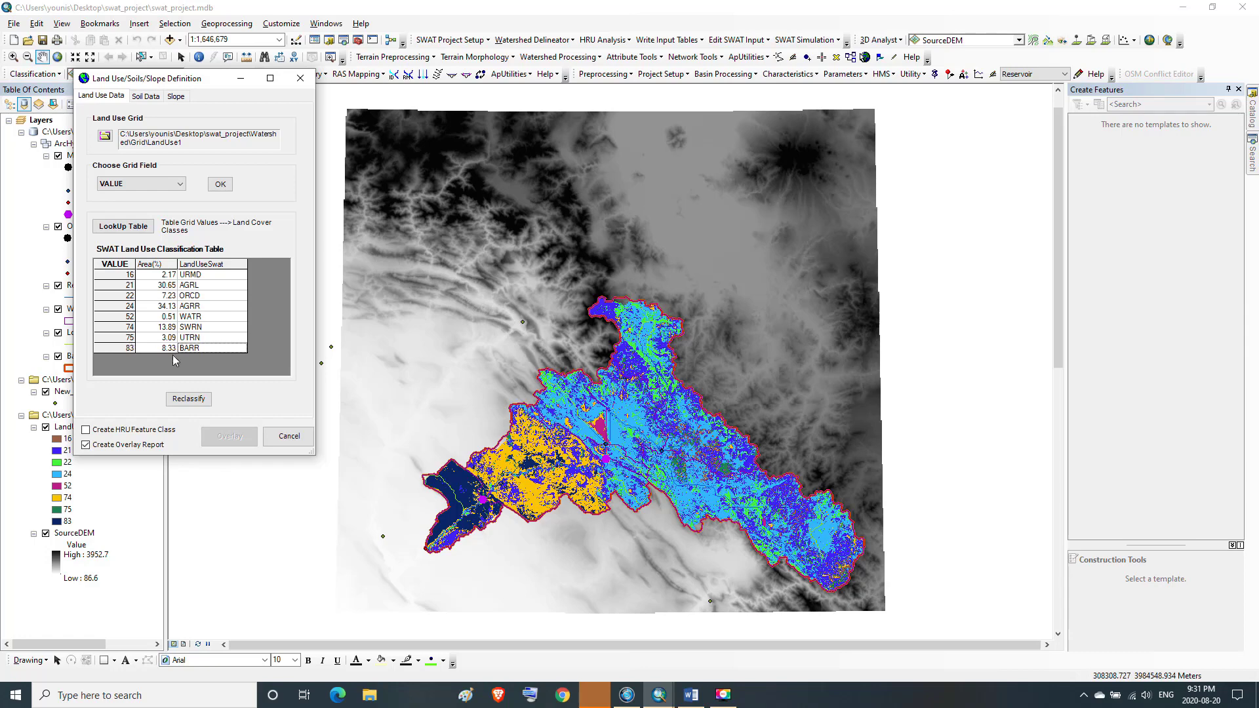
{"action": "left_click", "coordinate": [193, 400]}
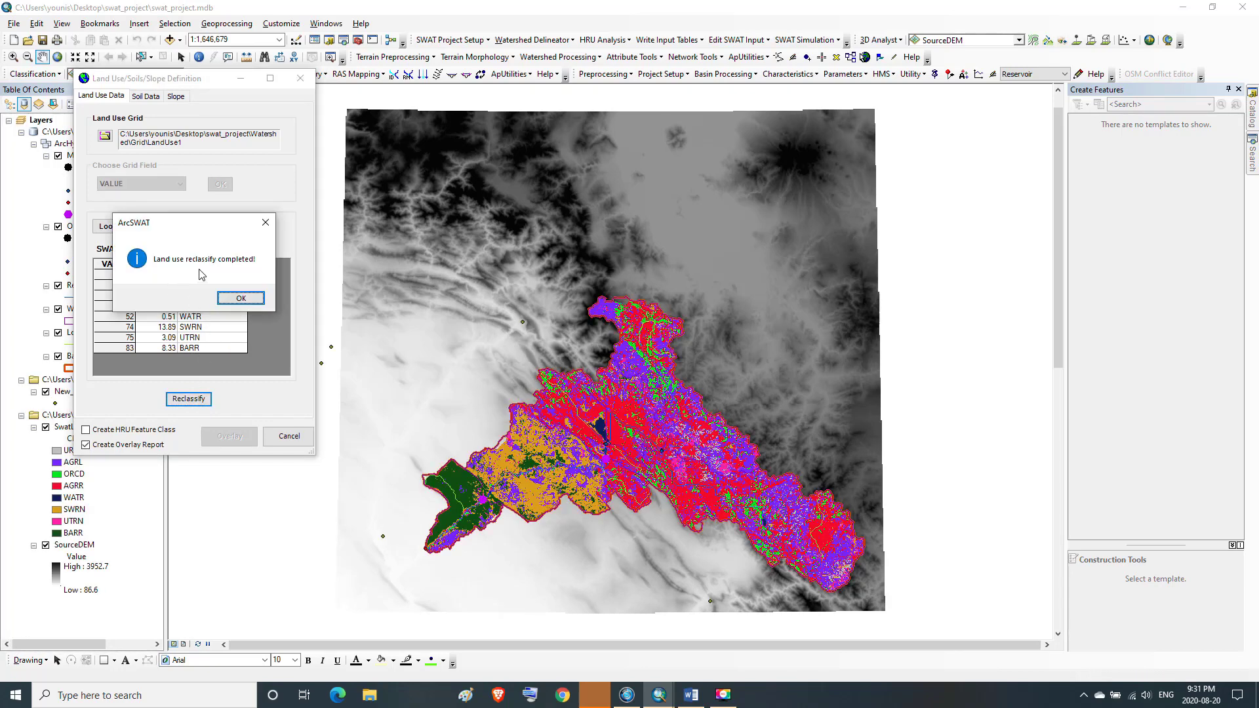
{"action": "left_click", "coordinate": [243, 298]}
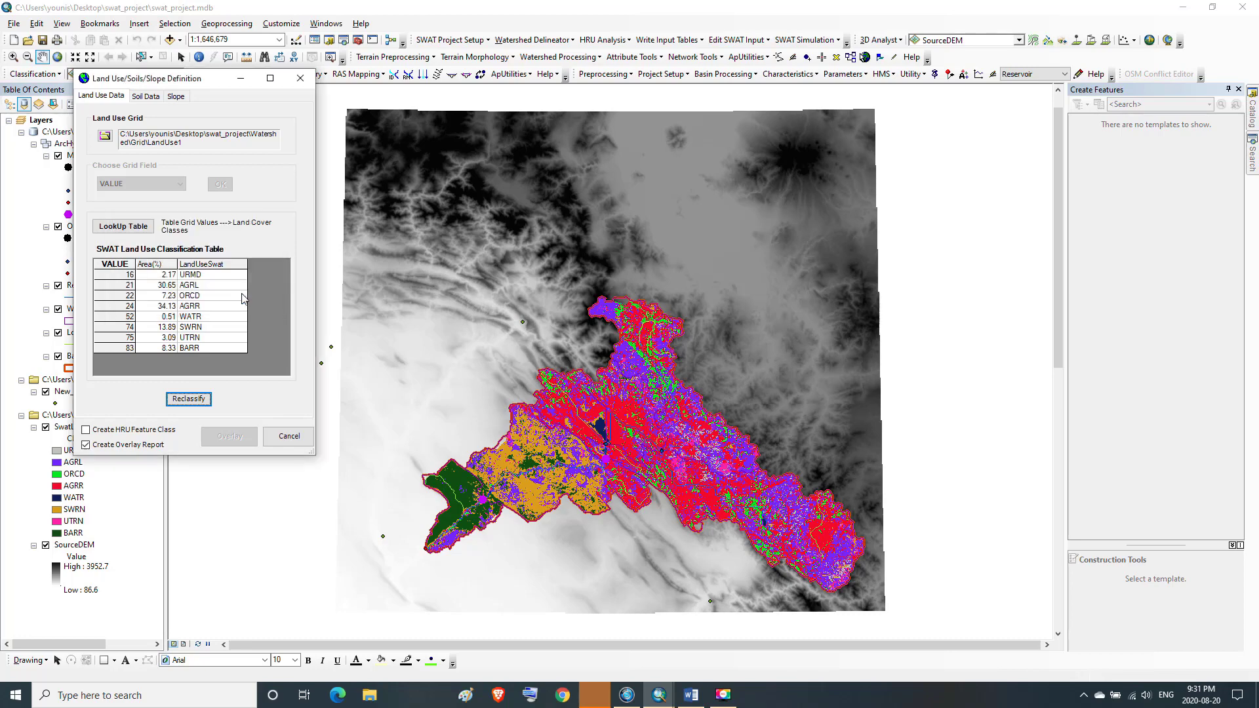
Open the Soil Data settings and choose to load a soils dataset from disk
{"action": "left_click", "coordinate": [145, 97]}
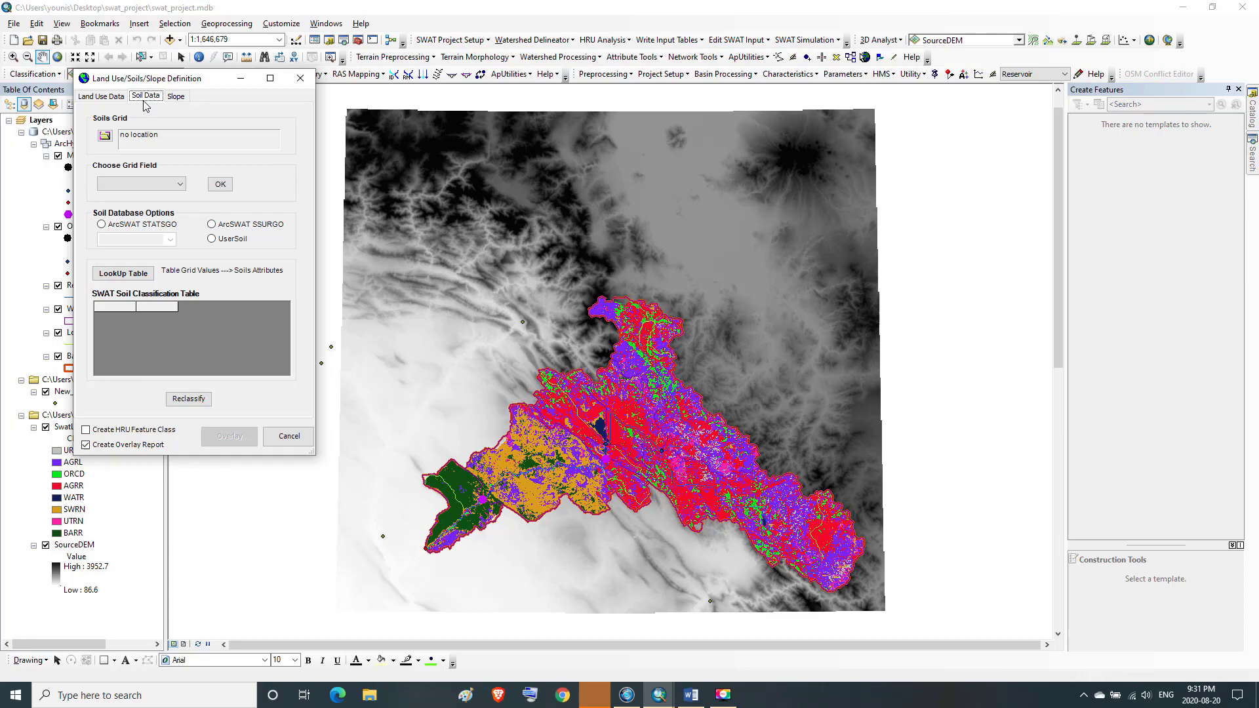
{"action": "left_click", "coordinate": [105, 136]}
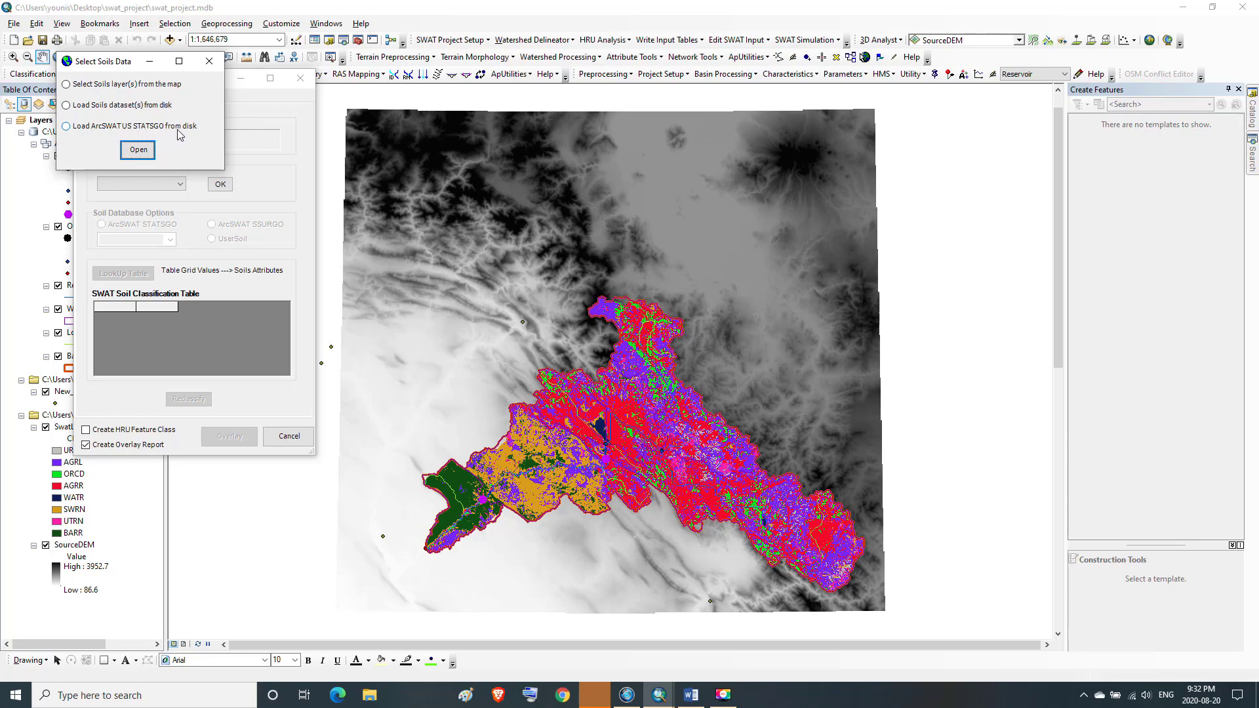
{"action": "left_click", "coordinate": [67, 105]}
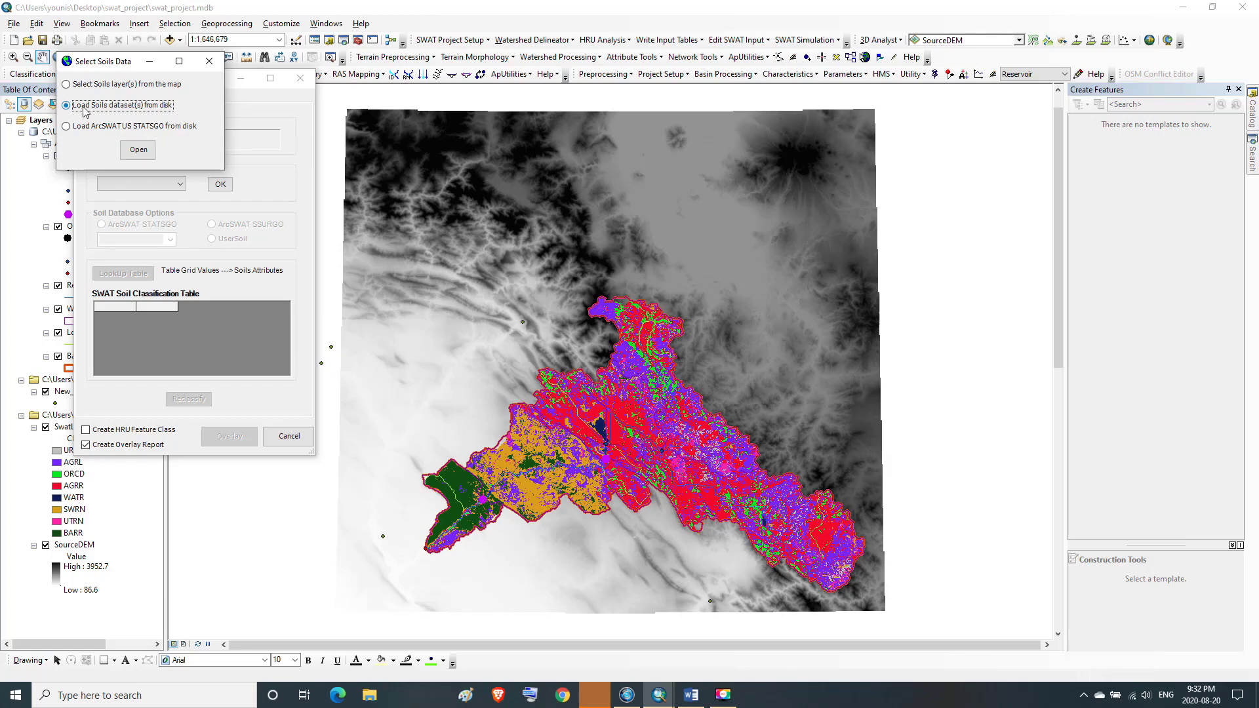
{"action": "left_click", "coordinate": [139, 150]}
{"action": "left_click", "coordinate": [158, 153]}
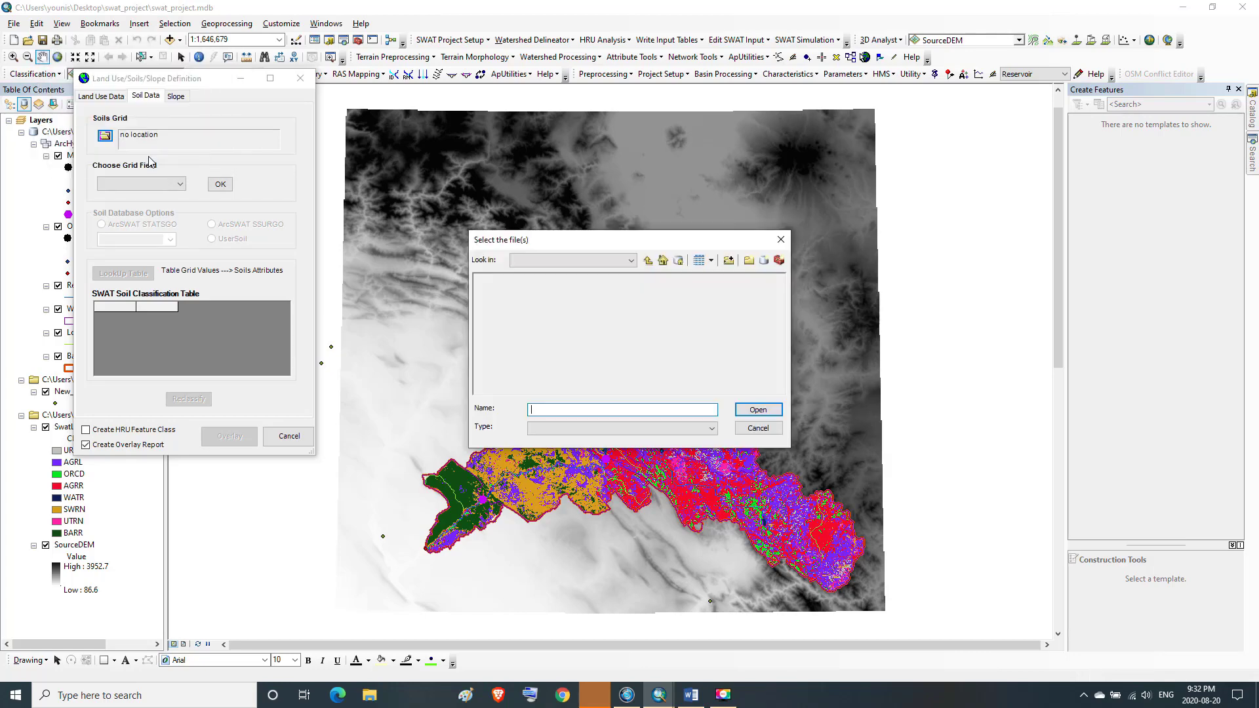
Browse to the soil type folder and select lesser zab dsmw utm.shp as the soils dataset
{"action": "left_click", "coordinate": [648, 263]}
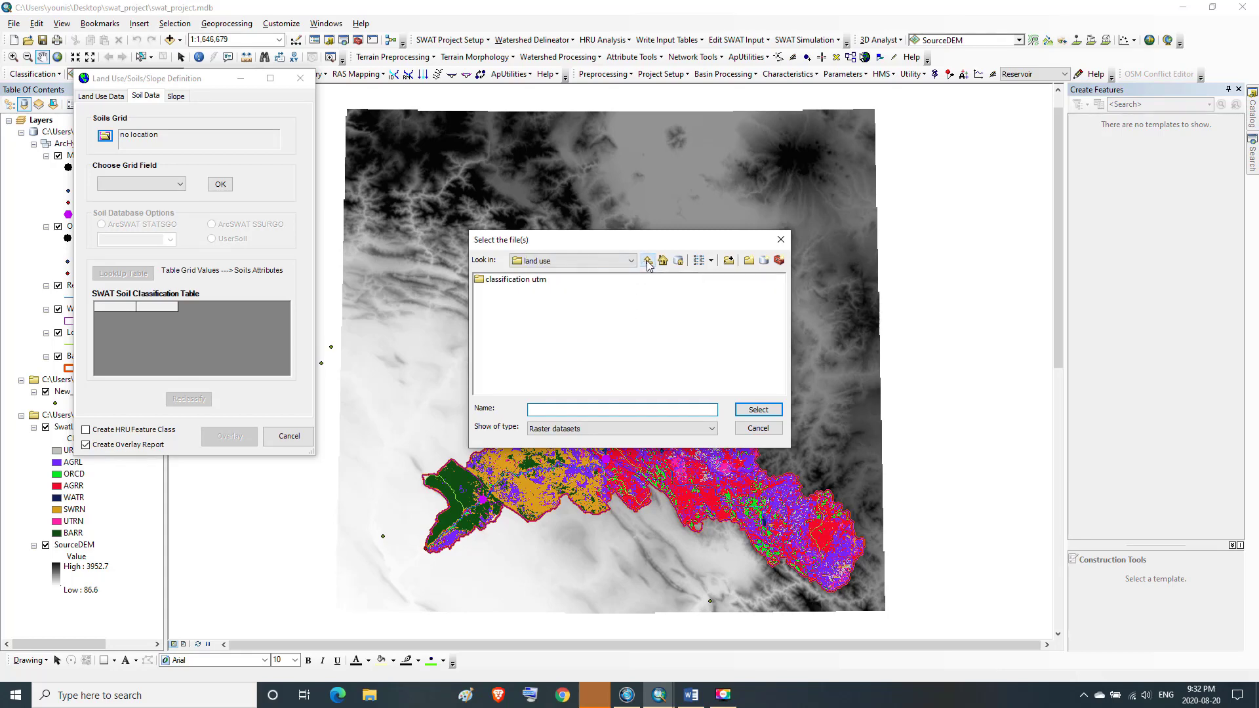
{"action": "left_click", "coordinate": [648, 262]}
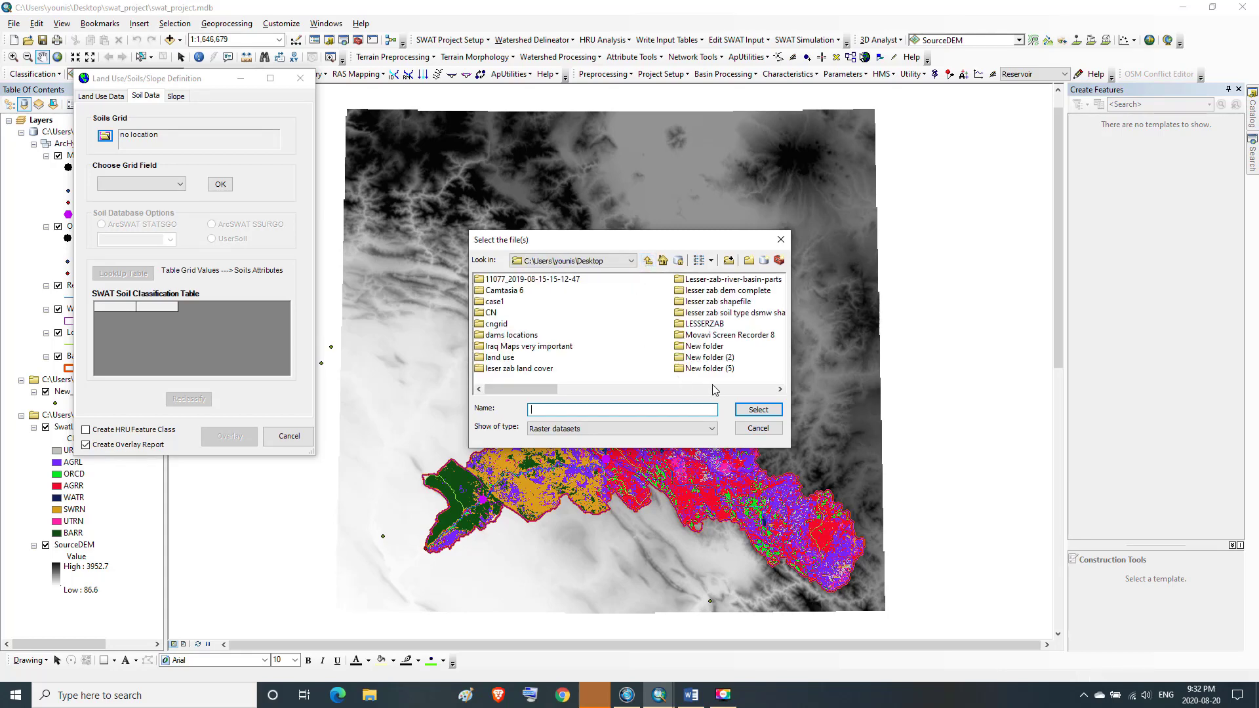
{"action": "left_click", "coordinate": [717, 390]}
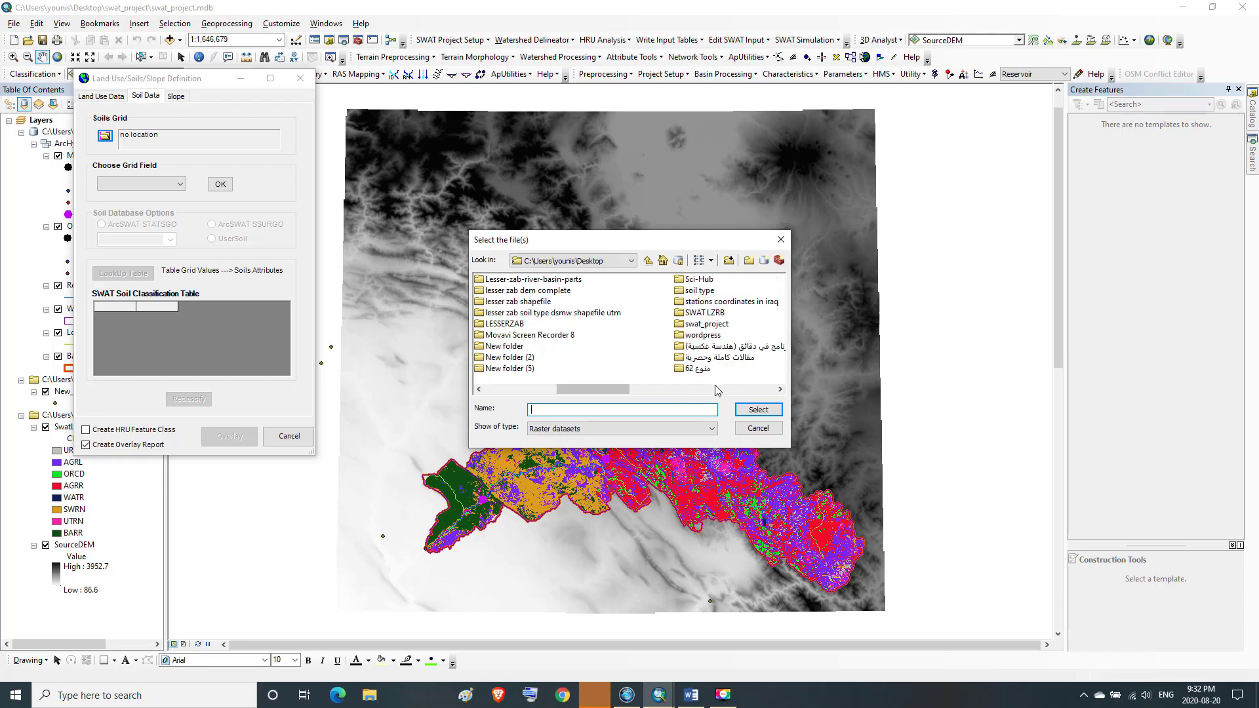
{"action": "left_click", "coordinate": [699, 291]}
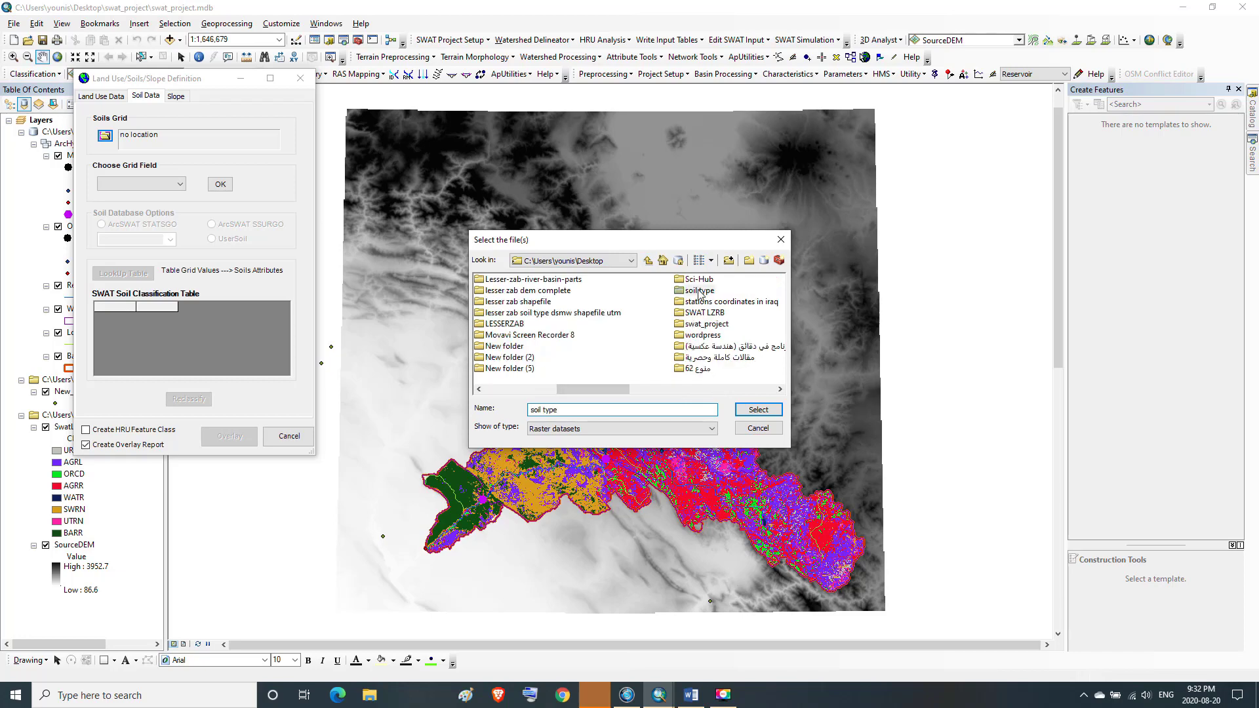
{"action": "double_click", "coordinate": [700, 290]}
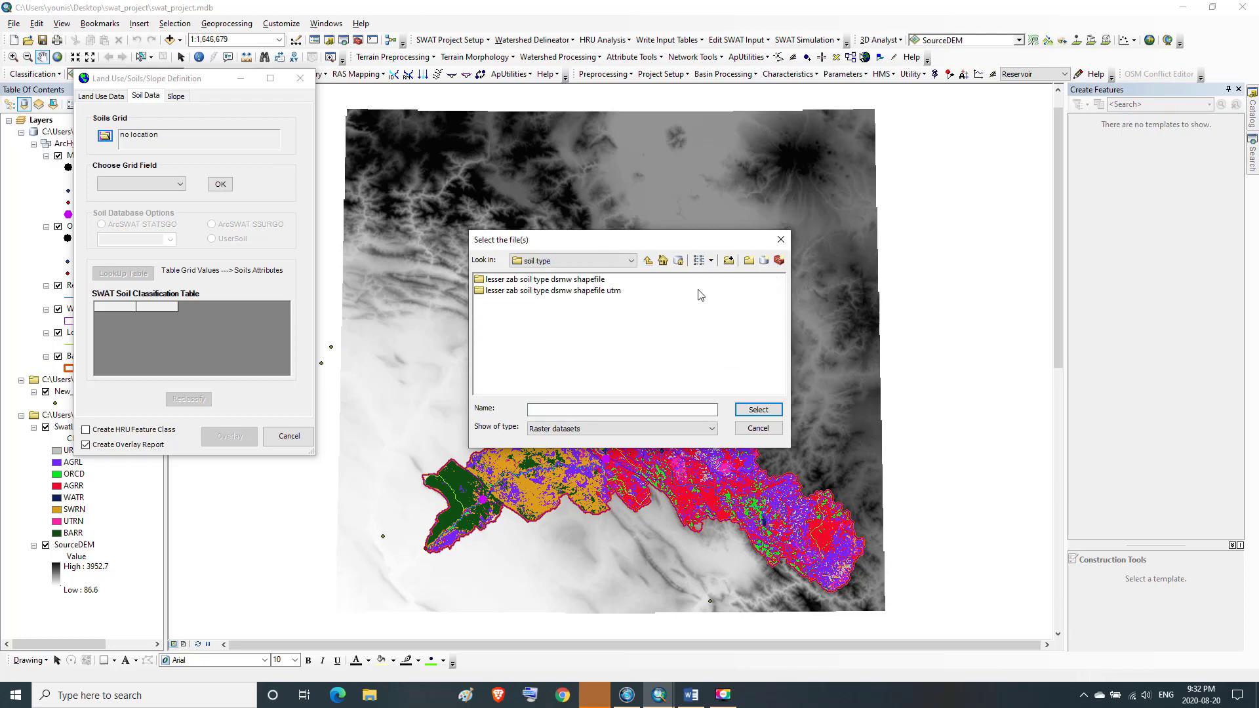
{"action": "left_click", "coordinate": [524, 293]}
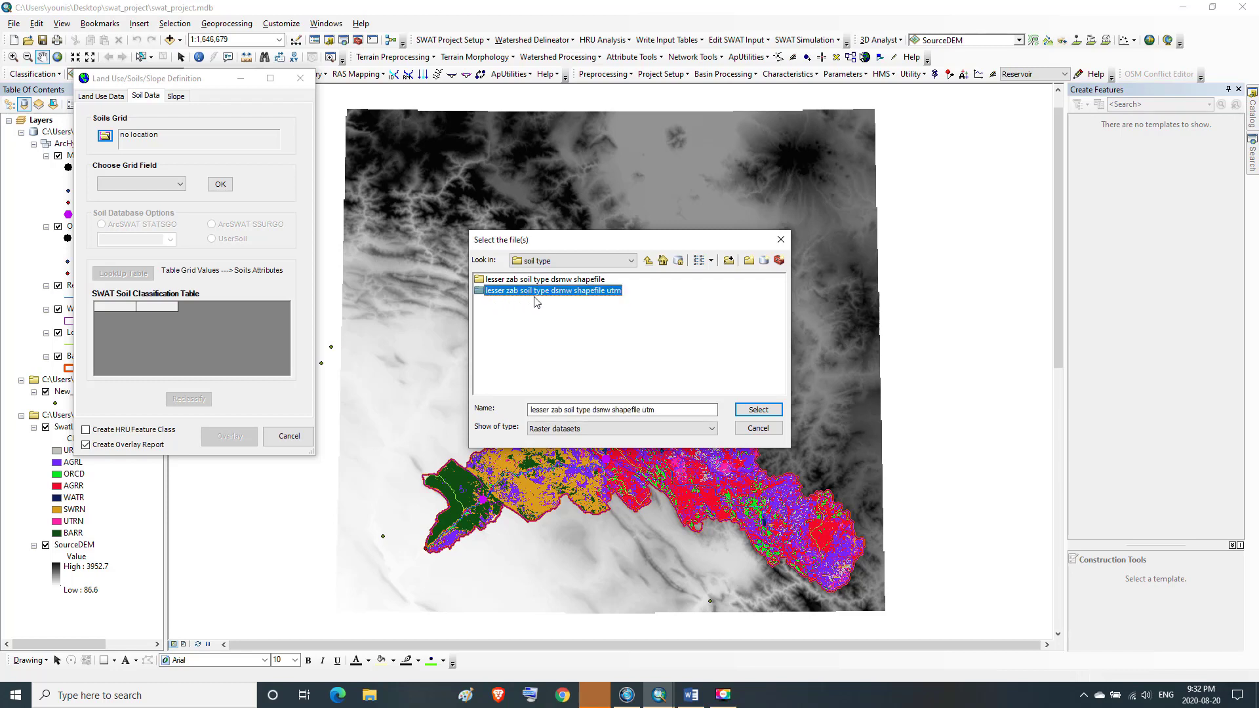
{"action": "double_click", "coordinate": [589, 296]}
{"action": "left_click", "coordinate": [710, 428]}
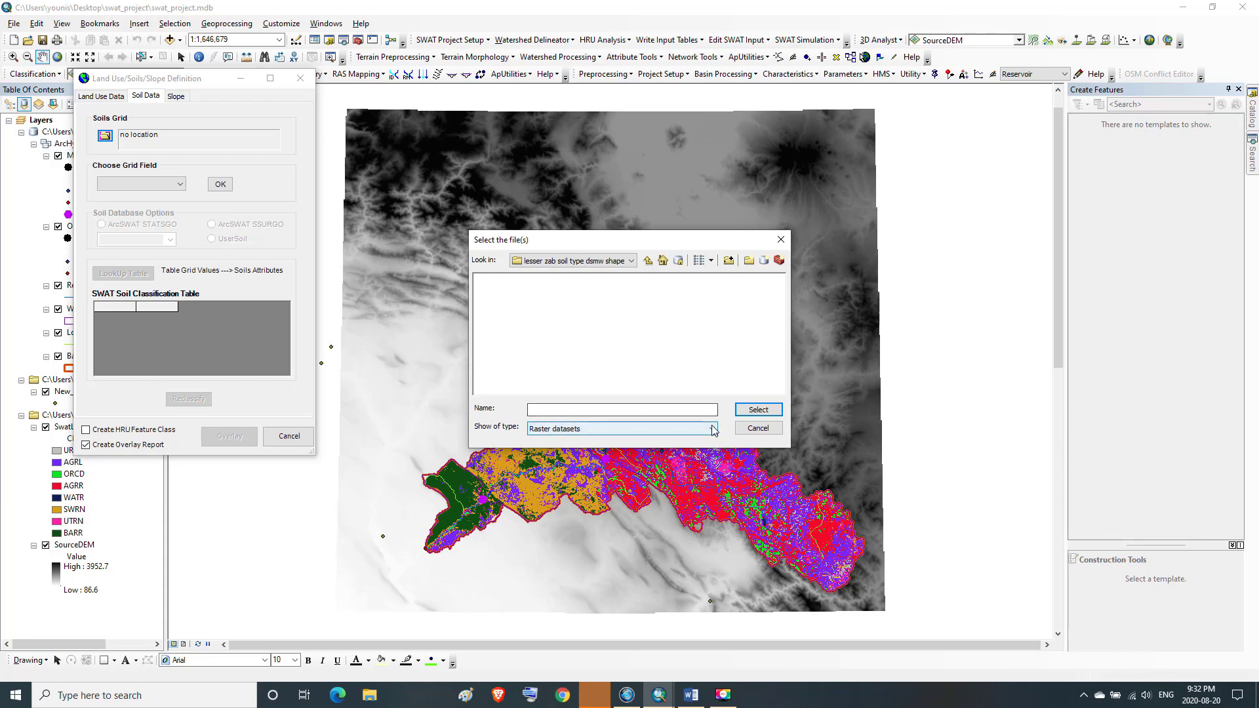
{"action": "left_click", "coordinate": [568, 475]}
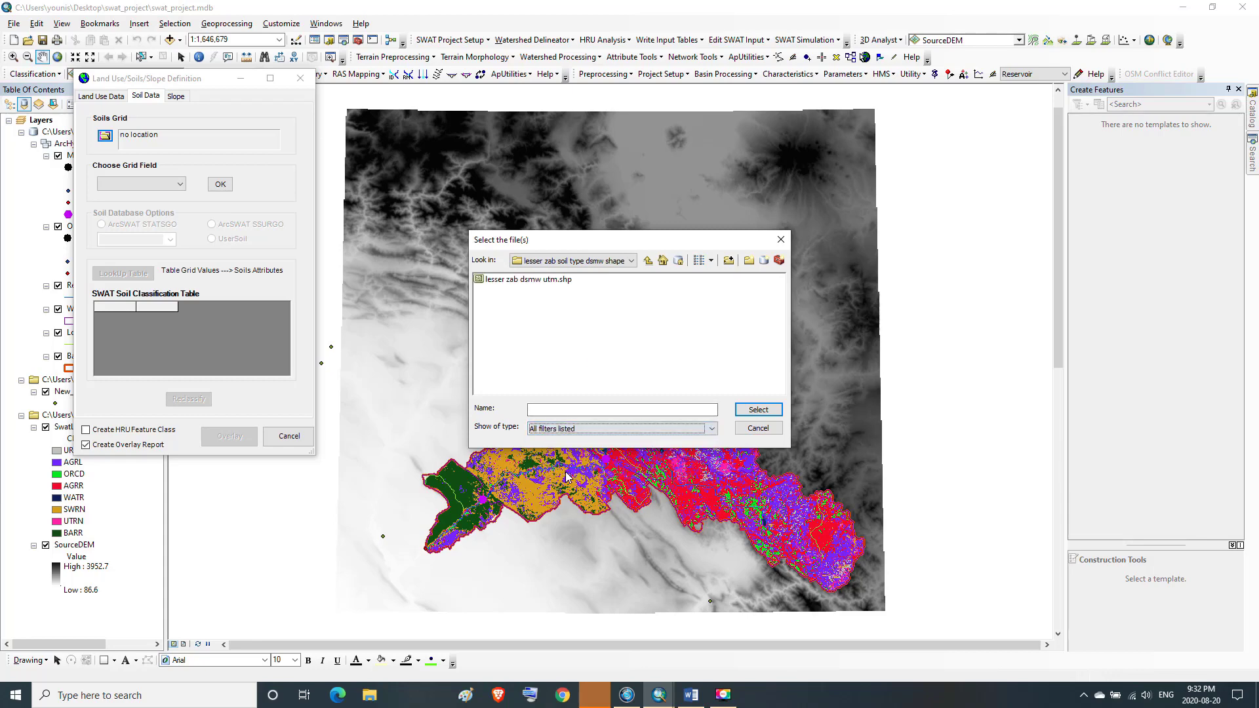
{"action": "left_click", "coordinate": [528, 281]}
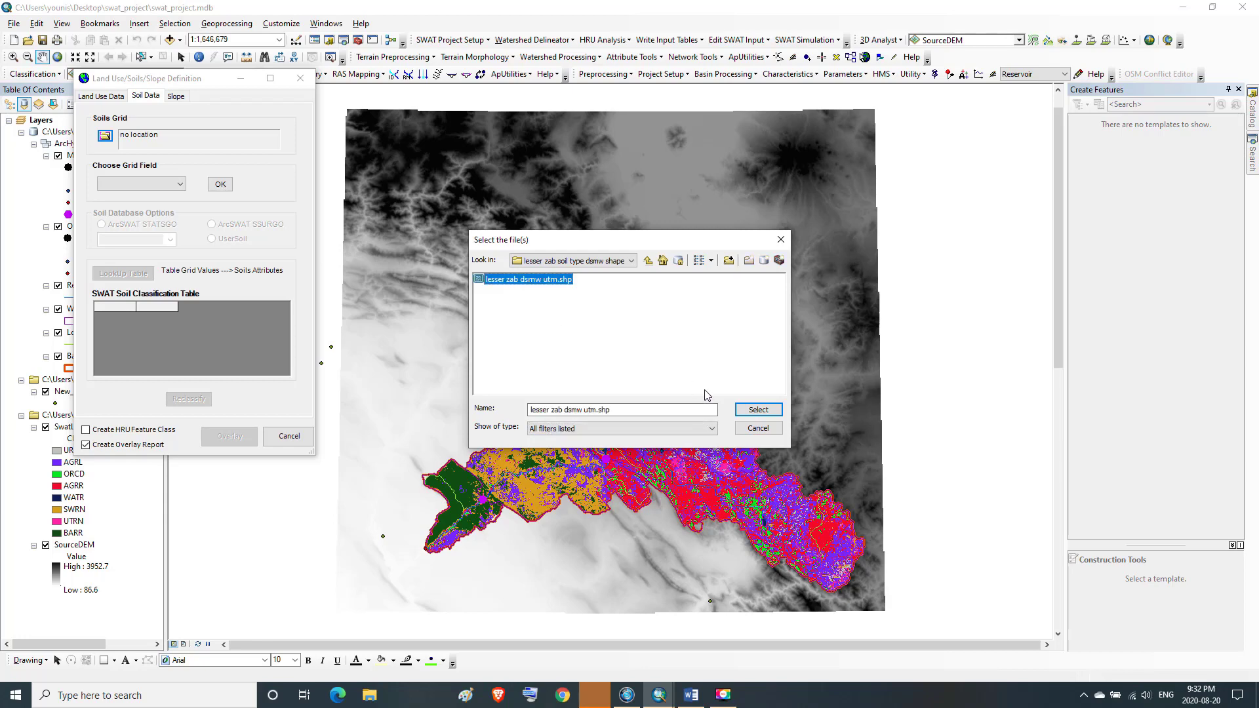
{"action": "left_click", "coordinate": [750, 411]}
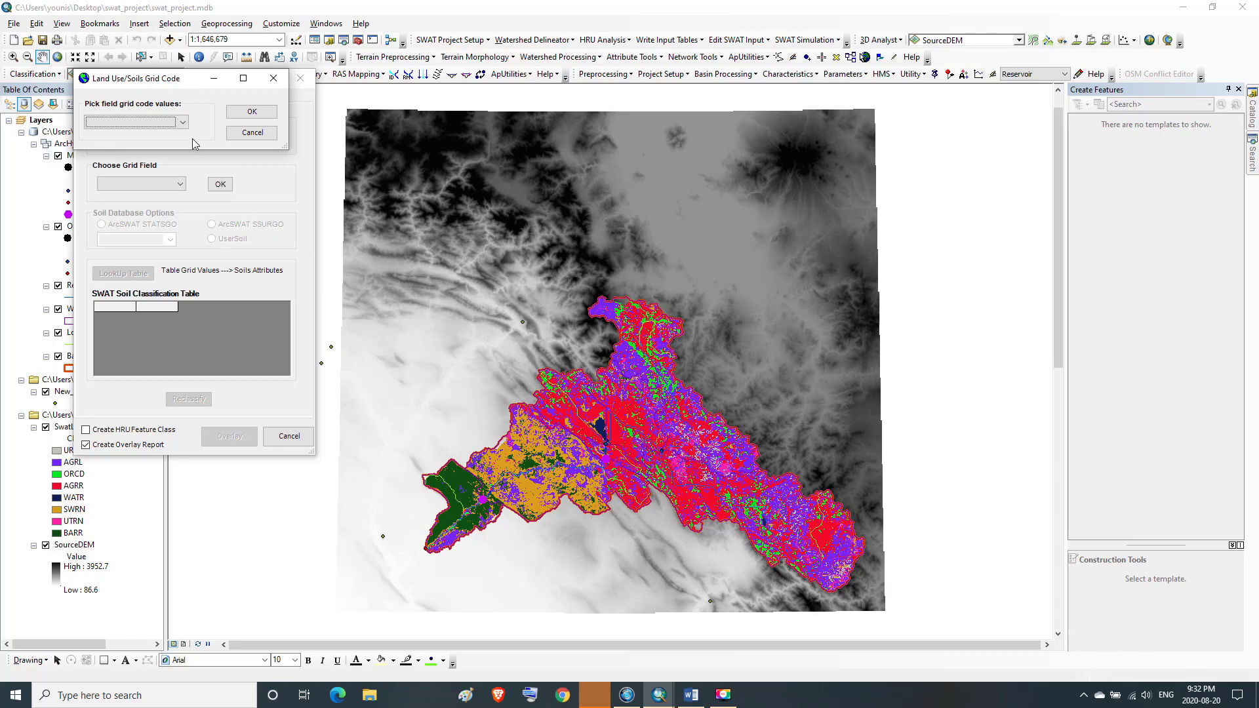
Pick MUKEY as the soils grid code field and confirm the soil clipping
{"action": "left_click", "coordinate": [183, 123]}
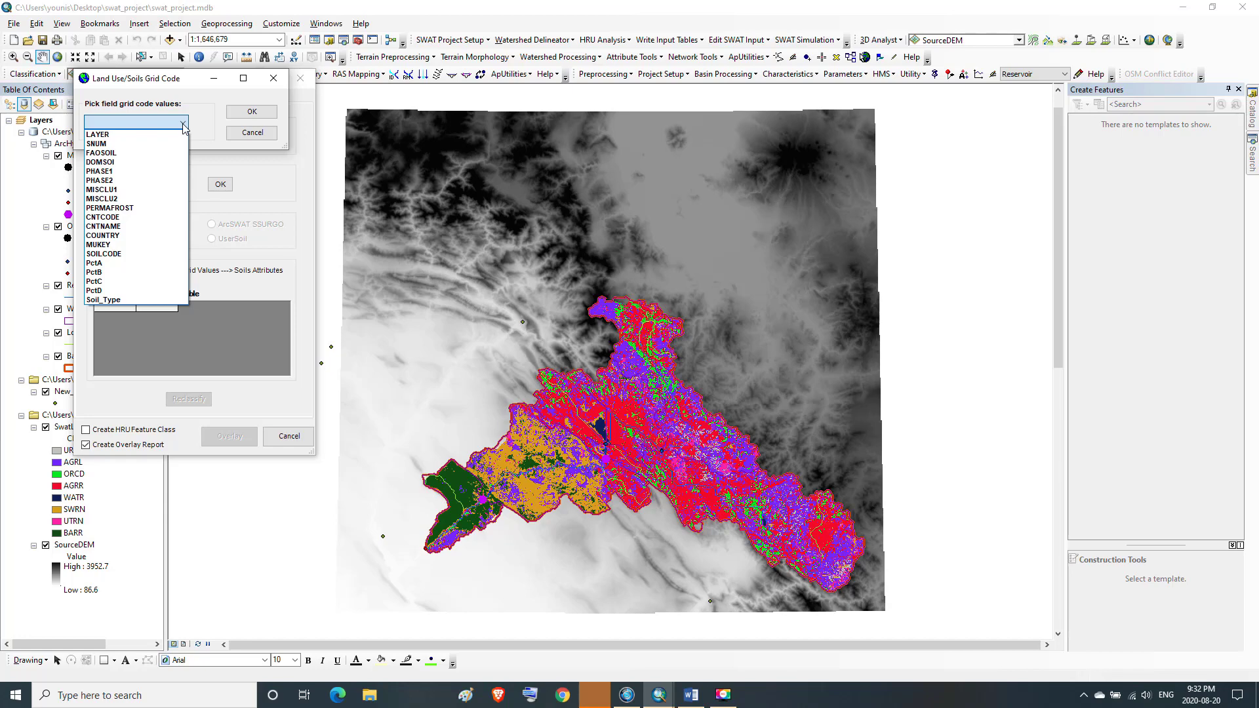
{"action": "left_click", "coordinate": [118, 246]}
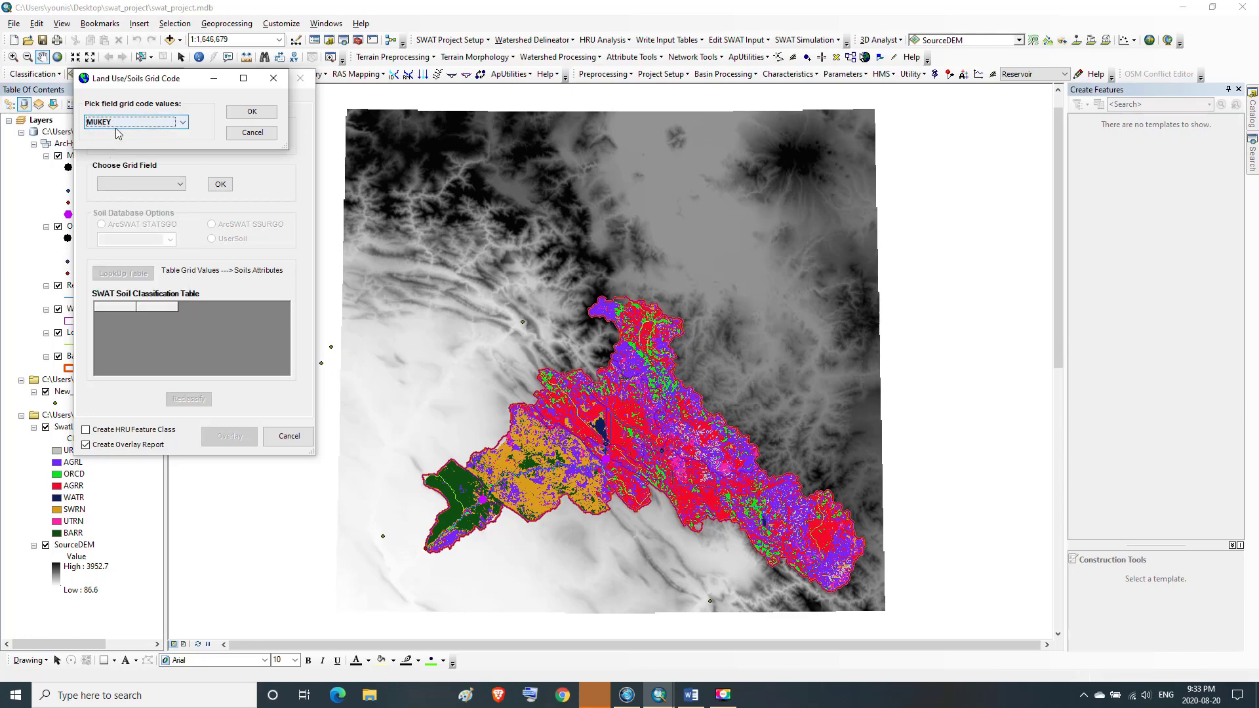
{"action": "left_click", "coordinate": [260, 115]}
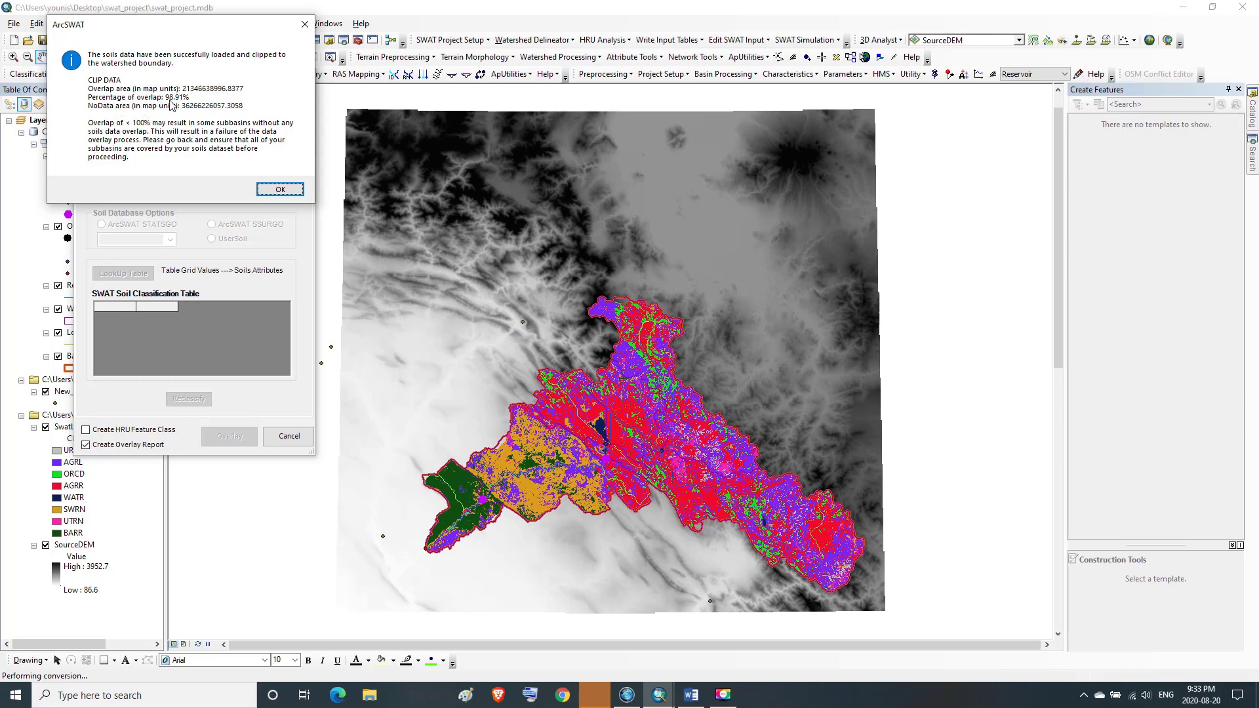
{"action": "left_click", "coordinate": [262, 188]}
{"action": "key", "text": "Return"}
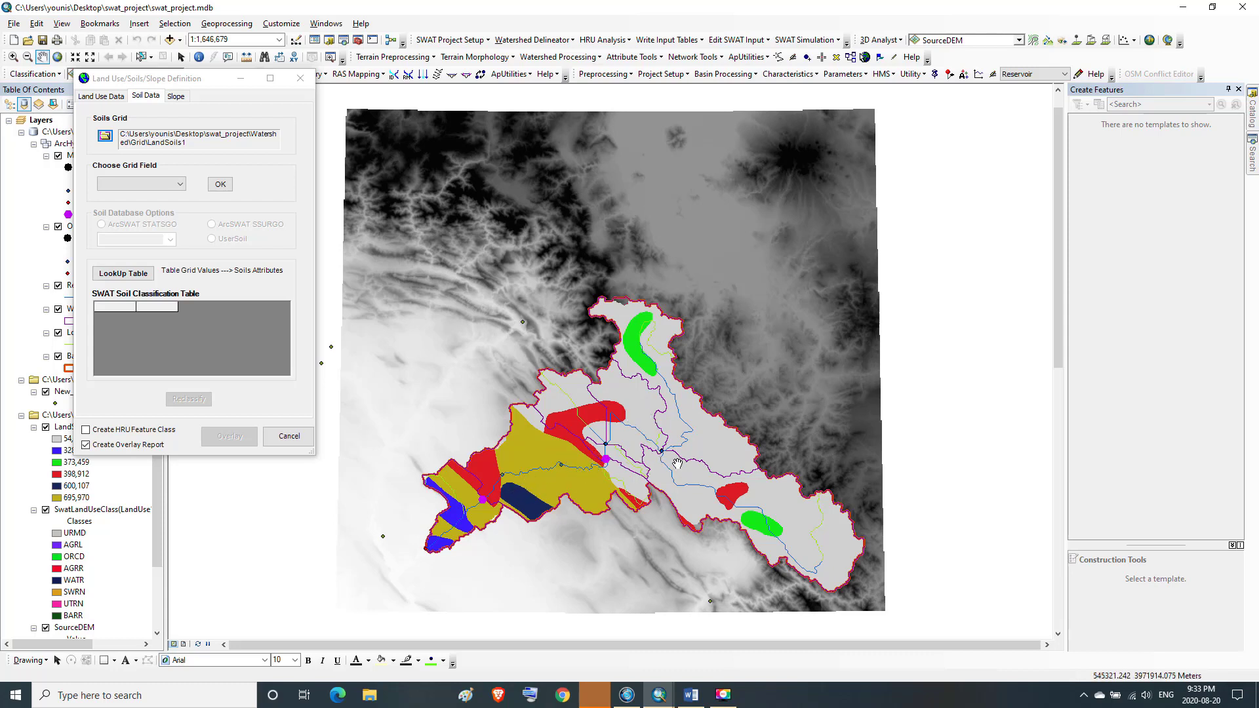
Choose VALUE as the grid field for the soils grid
{"action": "left_click", "coordinate": [179, 185]}
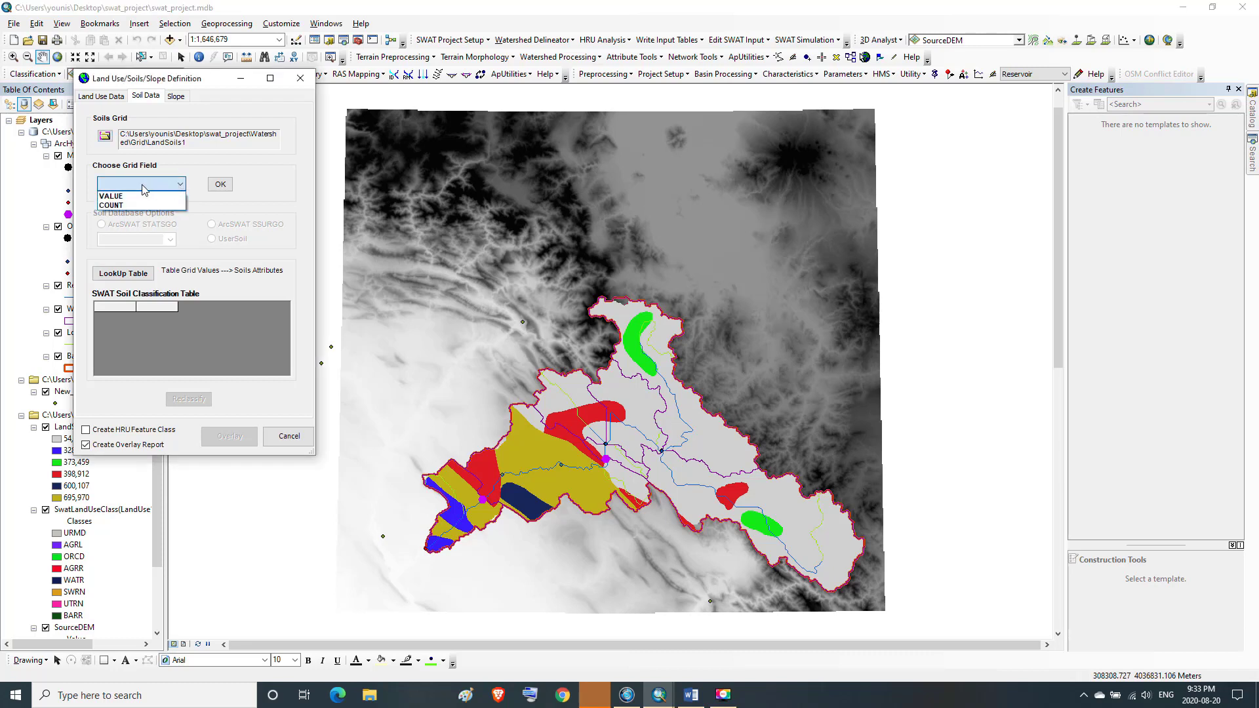
{"action": "left_click", "coordinate": [113, 196]}
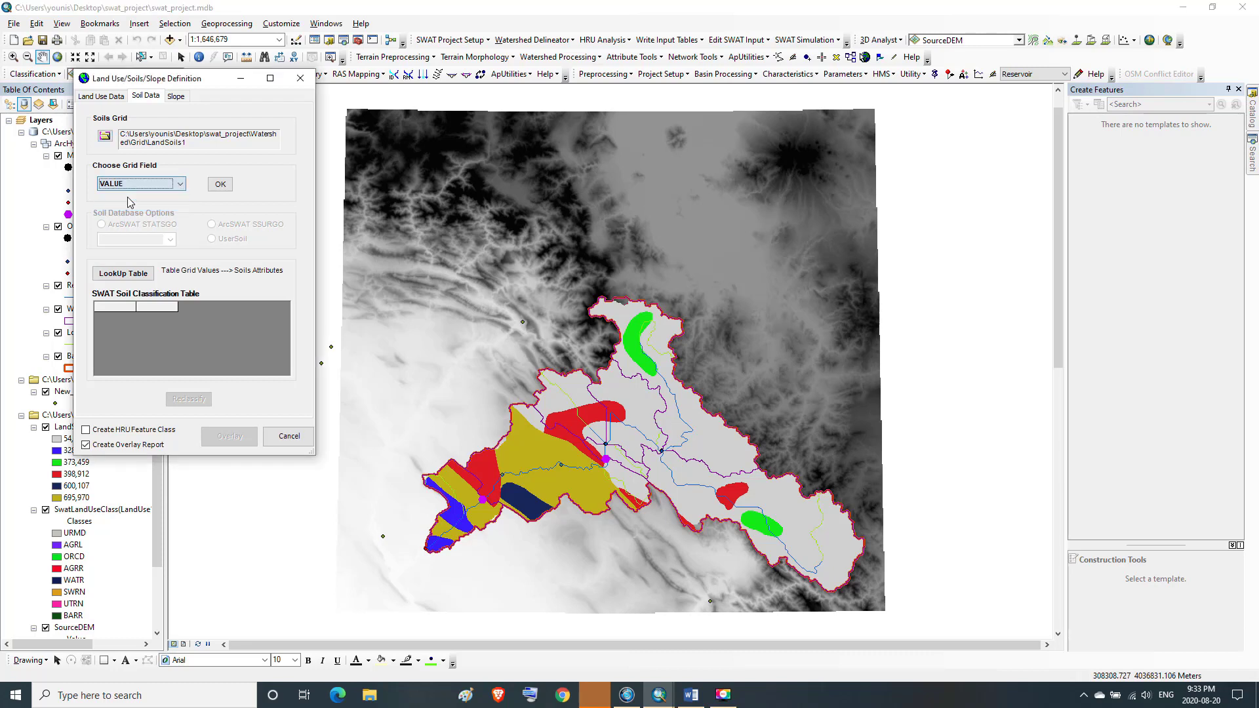
{"action": "left_click", "coordinate": [223, 187]}
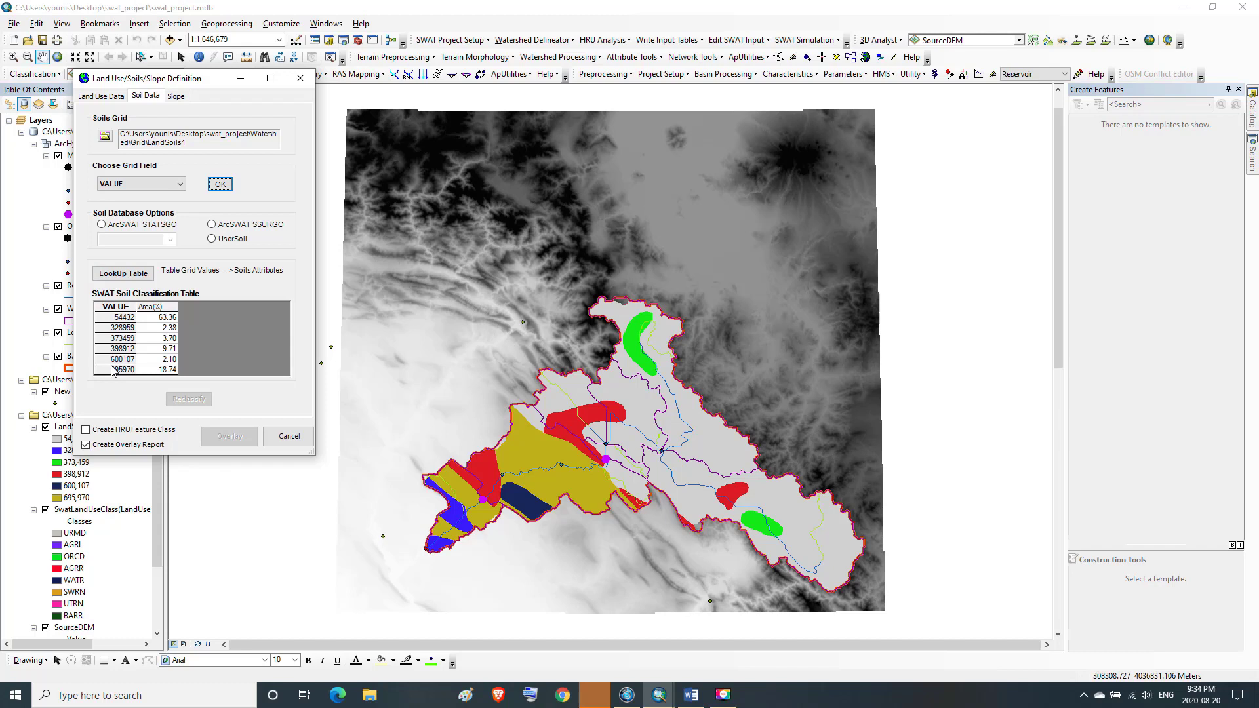
Select the ArcSWAT SSURGO soil database option and reclassify the soils grid
{"action": "left_click", "coordinate": [213, 226]}
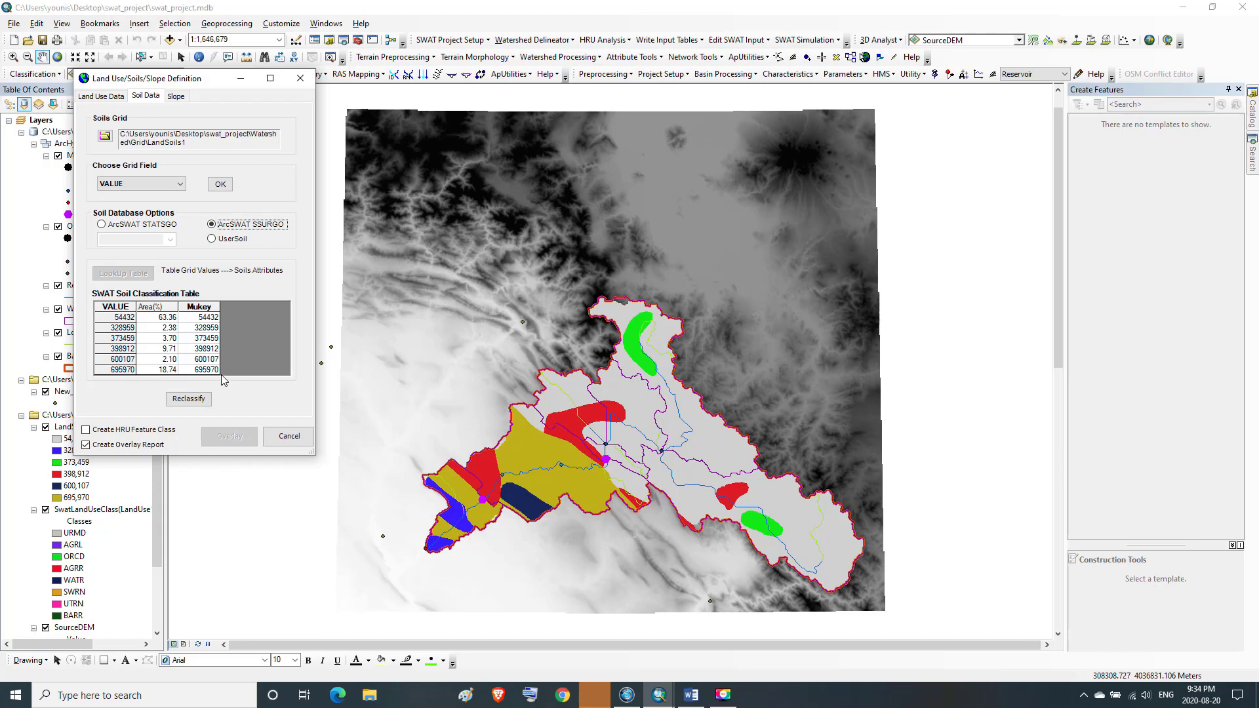
{"action": "left_click", "coordinate": [189, 399]}
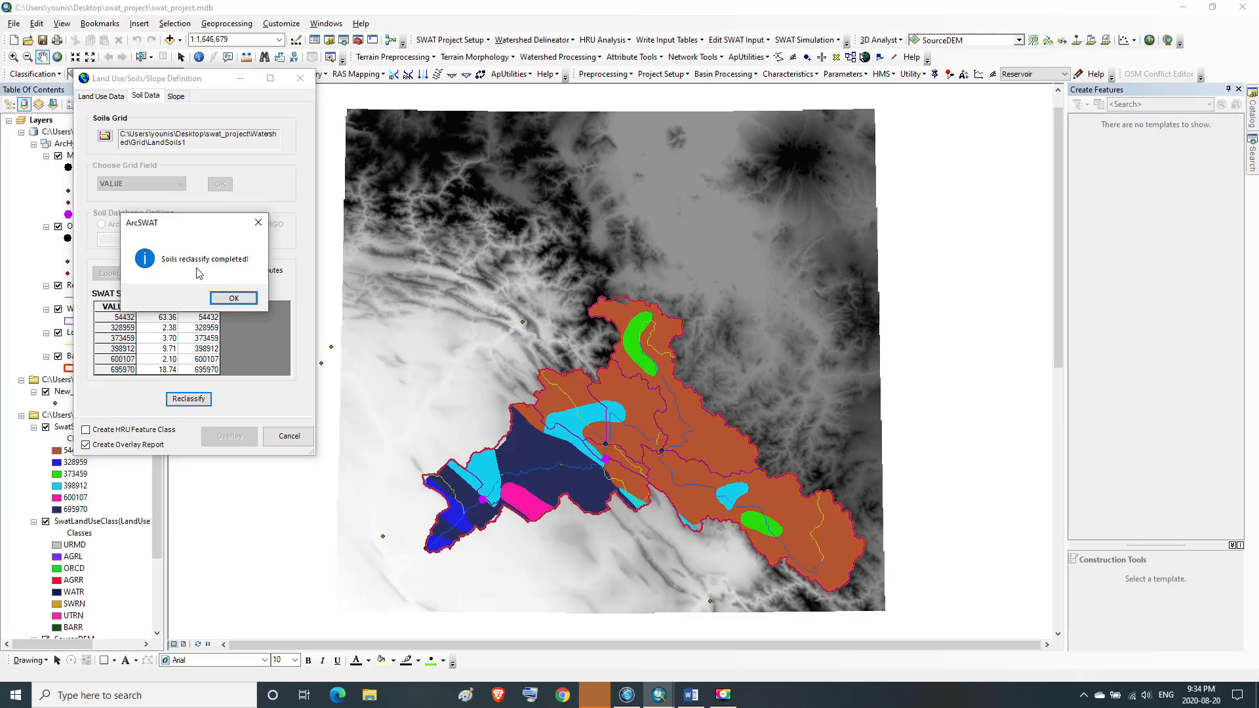
{"action": "left_click", "coordinate": [235, 299]}
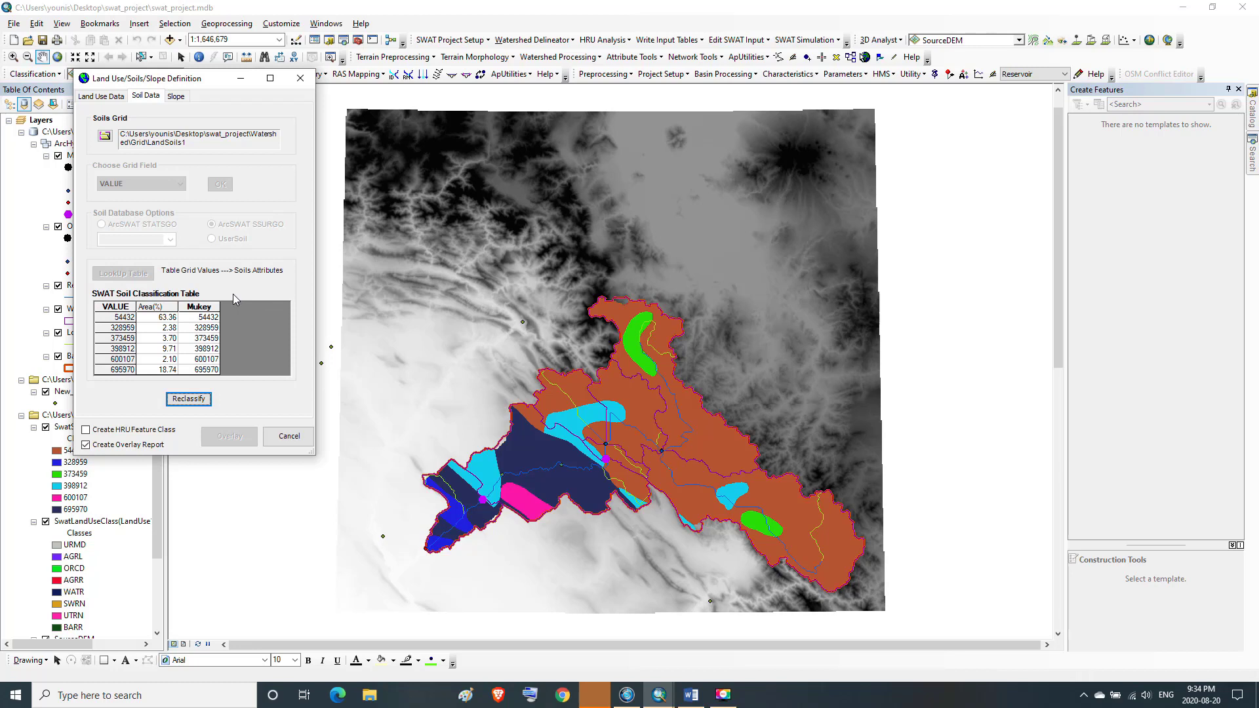
Switch to slope discretization with multiple slope bands and set the number of slope classes to 5
{"action": "left_click", "coordinate": [176, 96]}
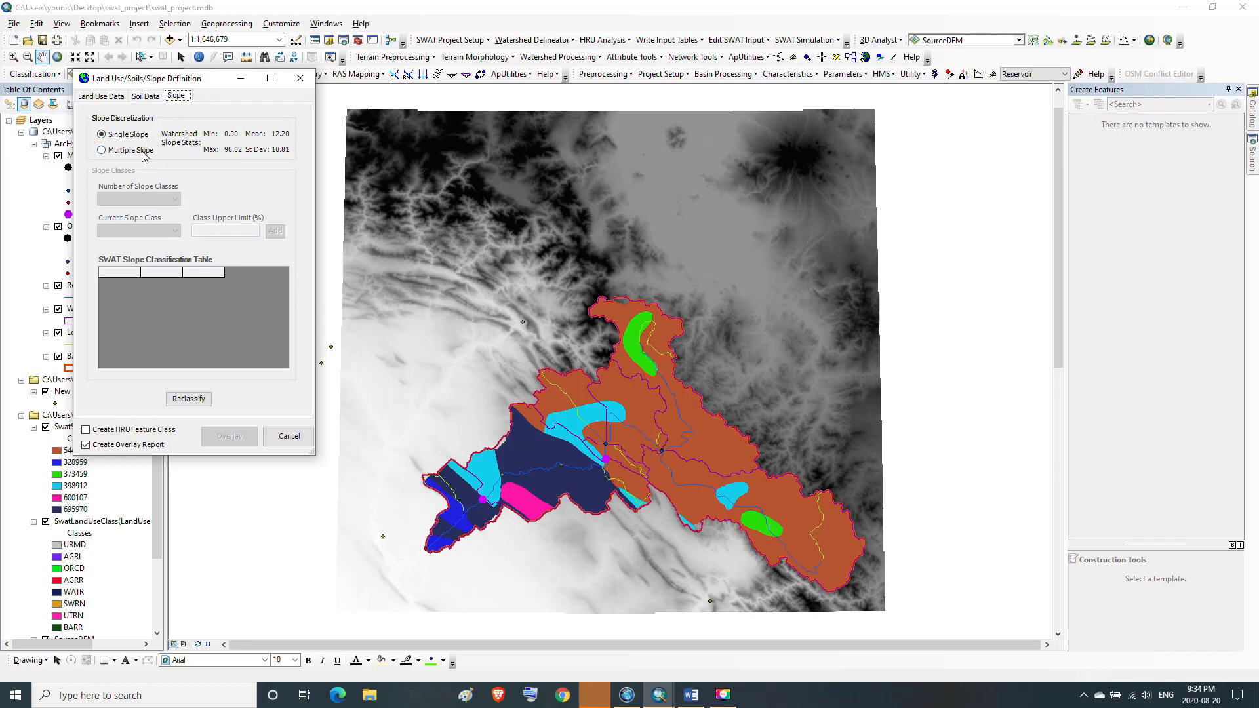
{"action": "left_click", "coordinate": [102, 150]}
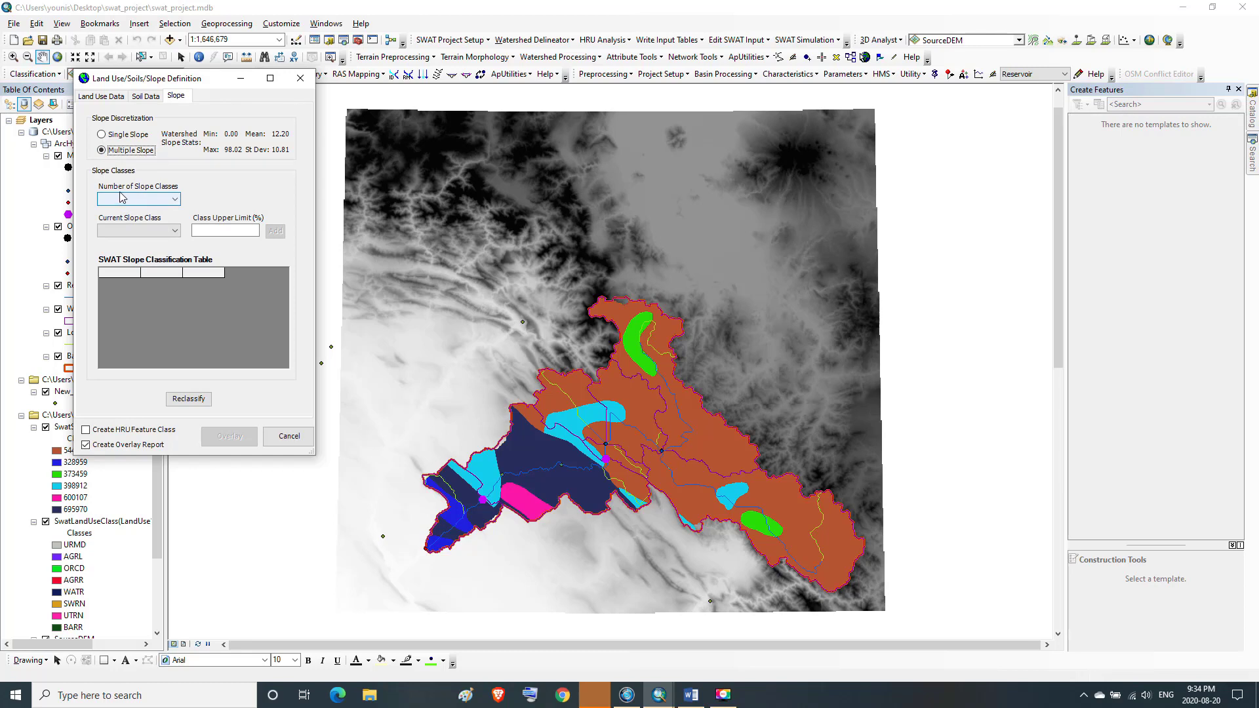
{"action": "left_click", "coordinate": [177, 200]}
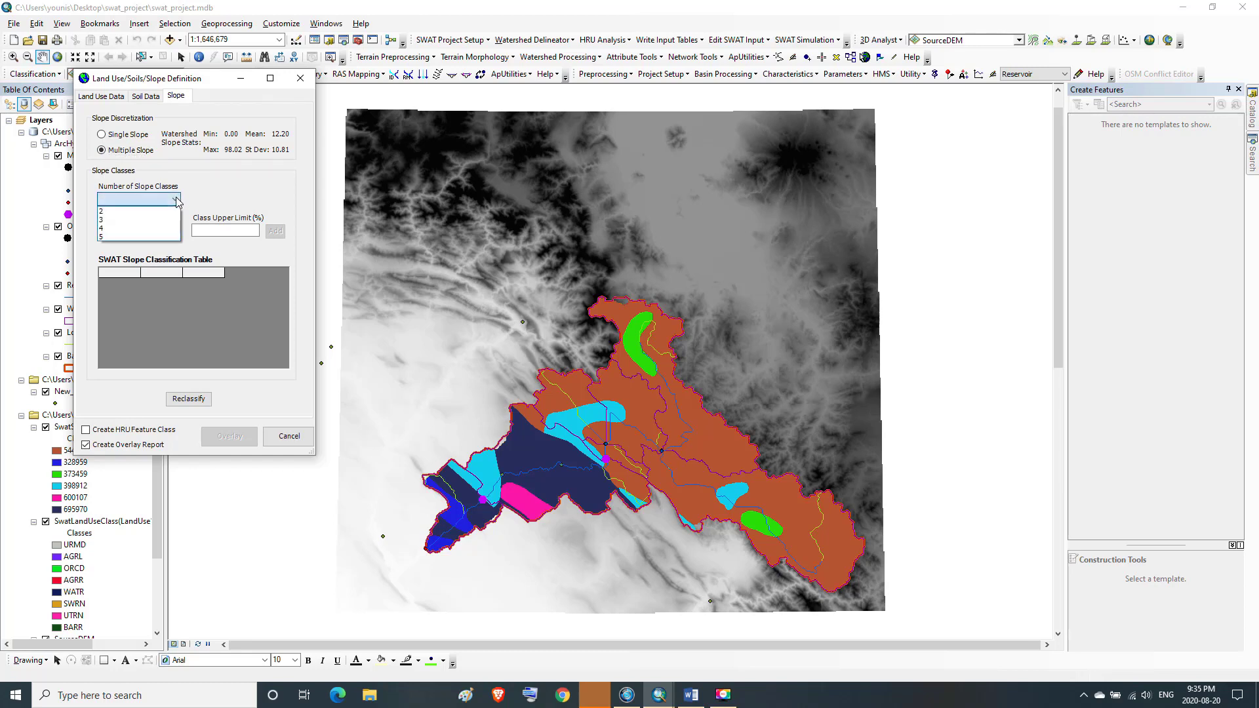
{"action": "left_click", "coordinate": [115, 238]}
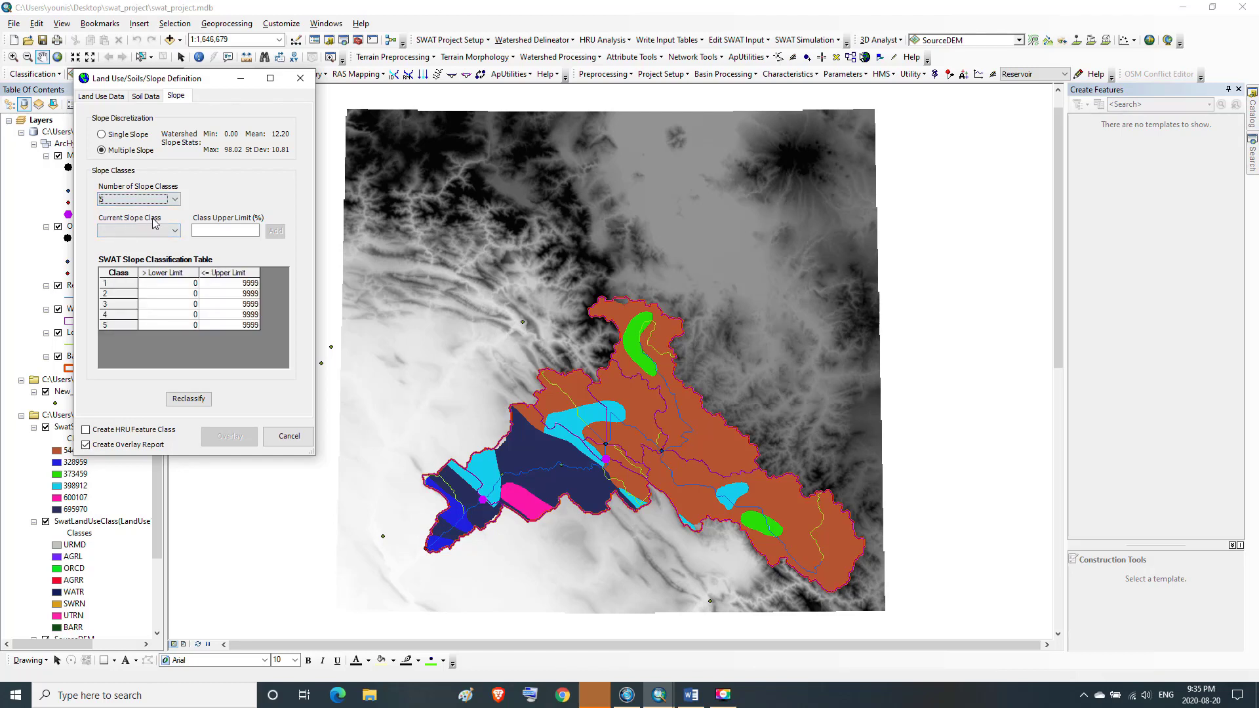
Set the upper limit of slope class 1 to 1%
{"action": "left_click", "coordinate": [131, 231]}
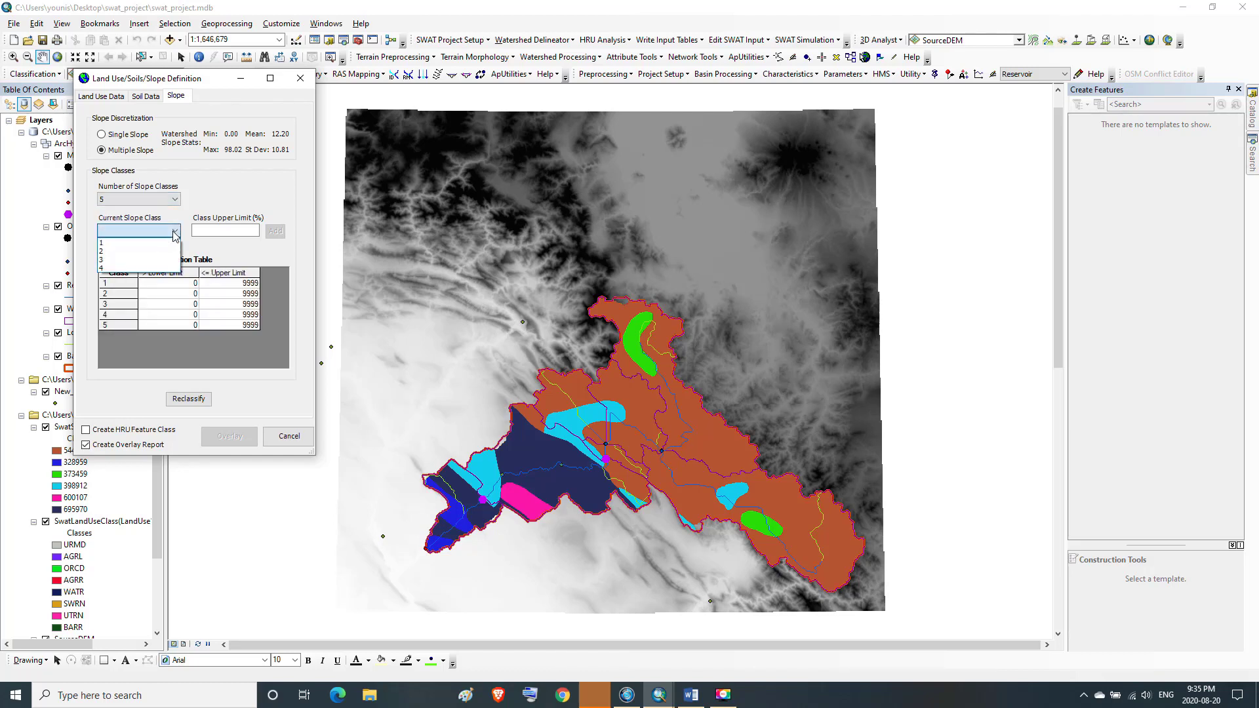
{"action": "left_click", "coordinate": [110, 244]}
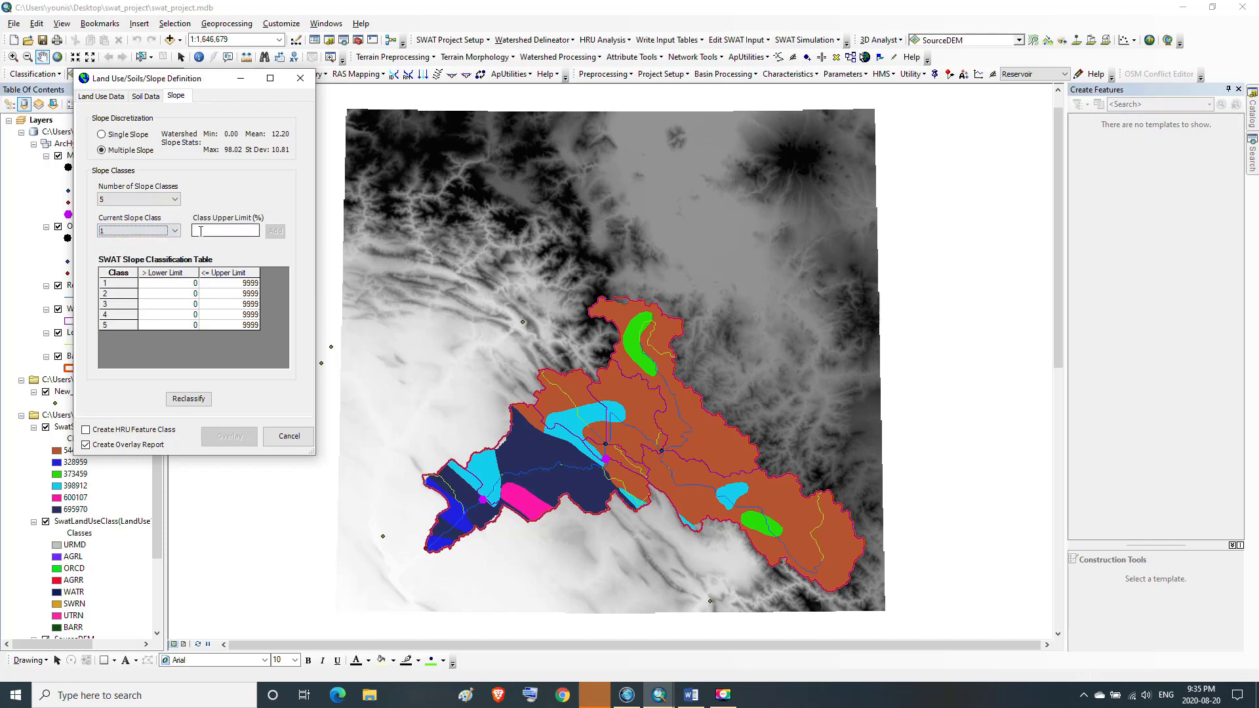
{"action": "left_click", "coordinate": [201, 231]}
{"action": "type", "text": "1"}
{"action": "left_click", "coordinate": [278, 233]}
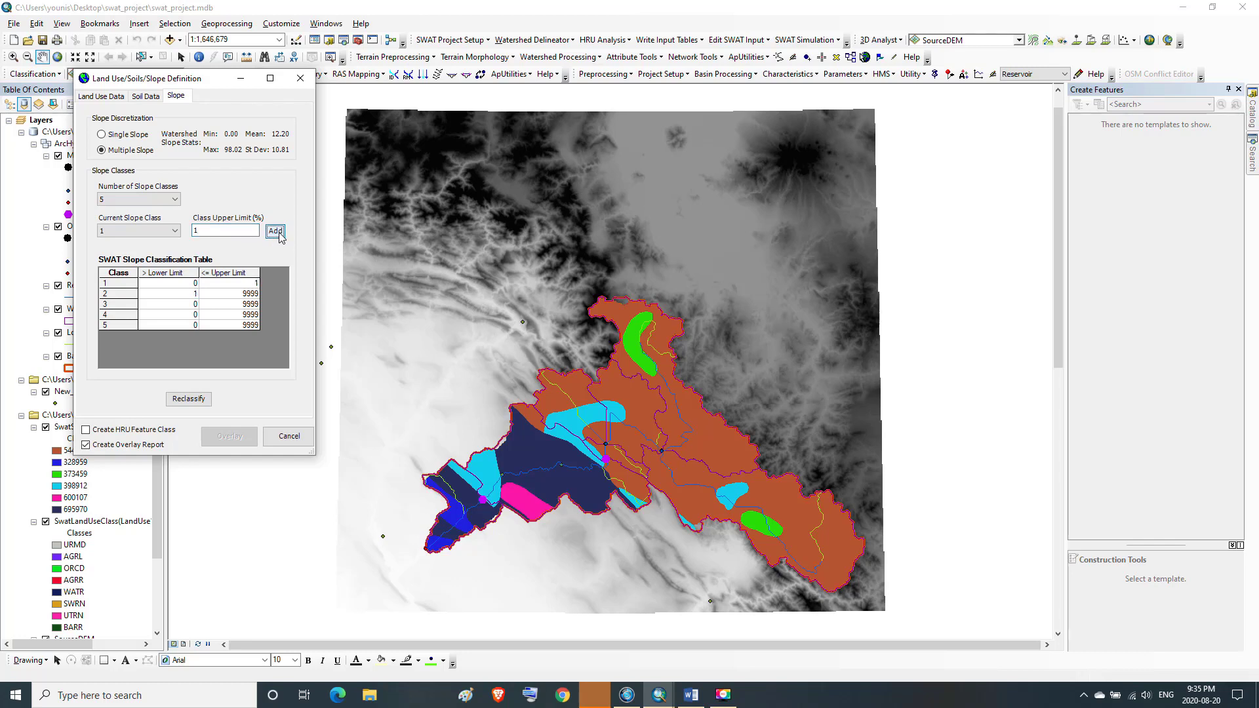
Set the upper limit of slope class 2 to 2%
{"action": "left_click", "coordinate": [172, 233]}
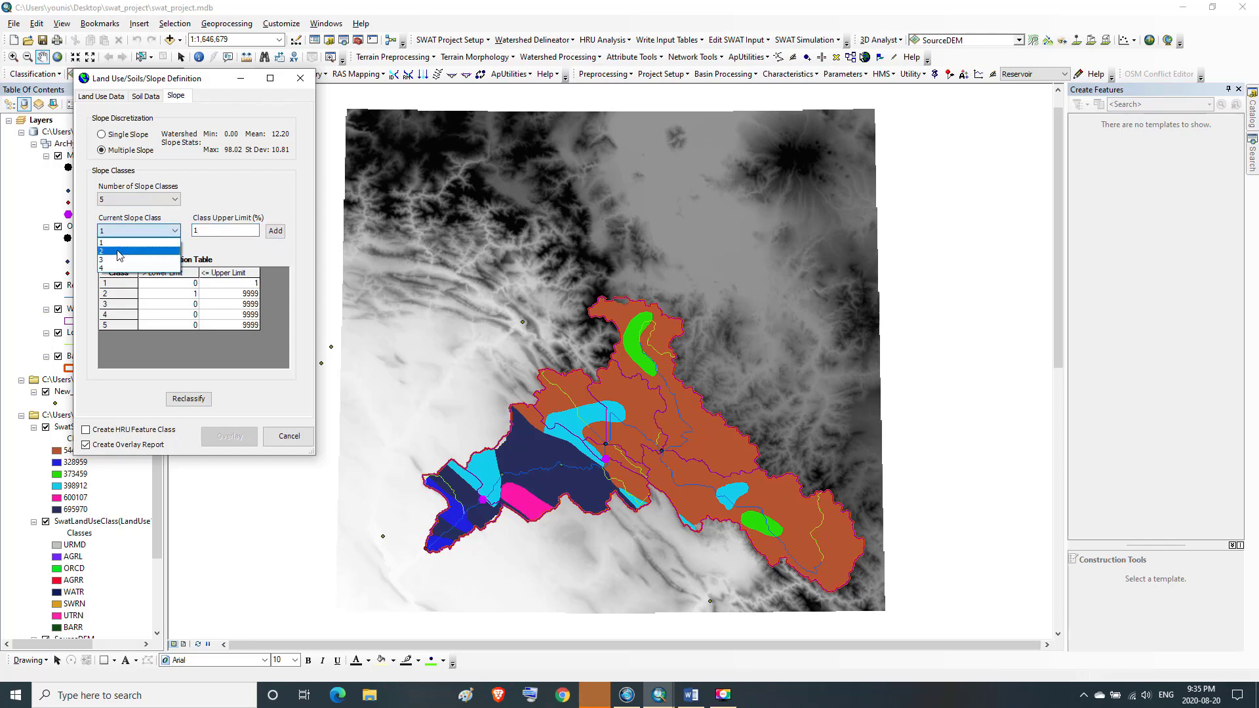
{"action": "left_click", "coordinate": [119, 251]}
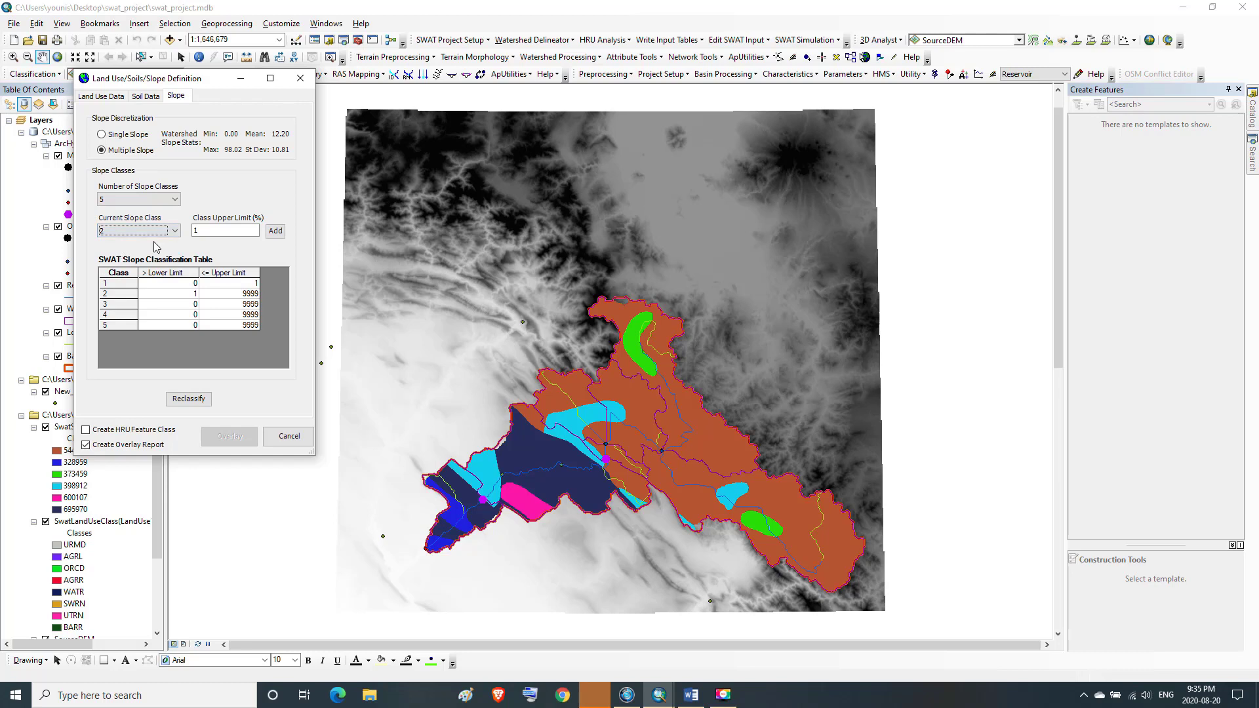
{"action": "left_click", "coordinate": [196, 230]}
{"action": "left_click_drag", "start_coordinate": [198, 231], "coordinate": [191, 235]}
{"action": "type", "text": "2"}
{"action": "left_click", "coordinate": [275, 231]}
Set the upper limit of slope class 3 to 5%
{"action": "left_click", "coordinate": [175, 231]}
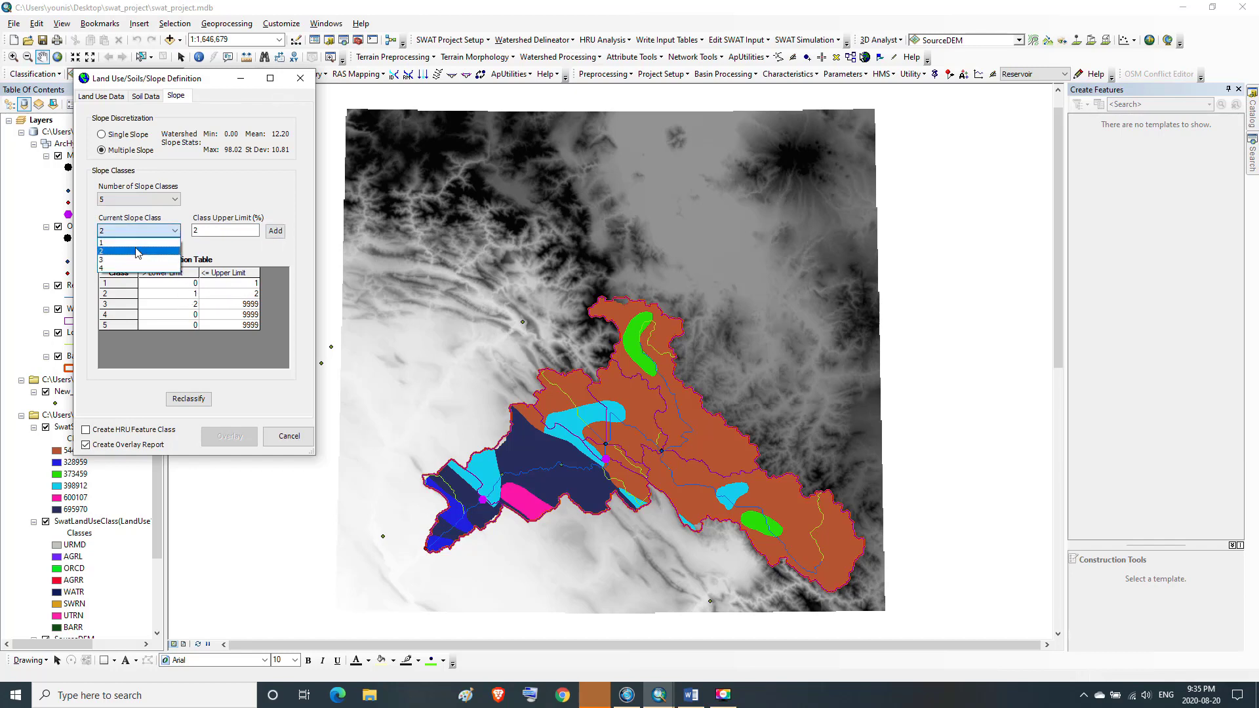
{"action": "left_click", "coordinate": [119, 262]}
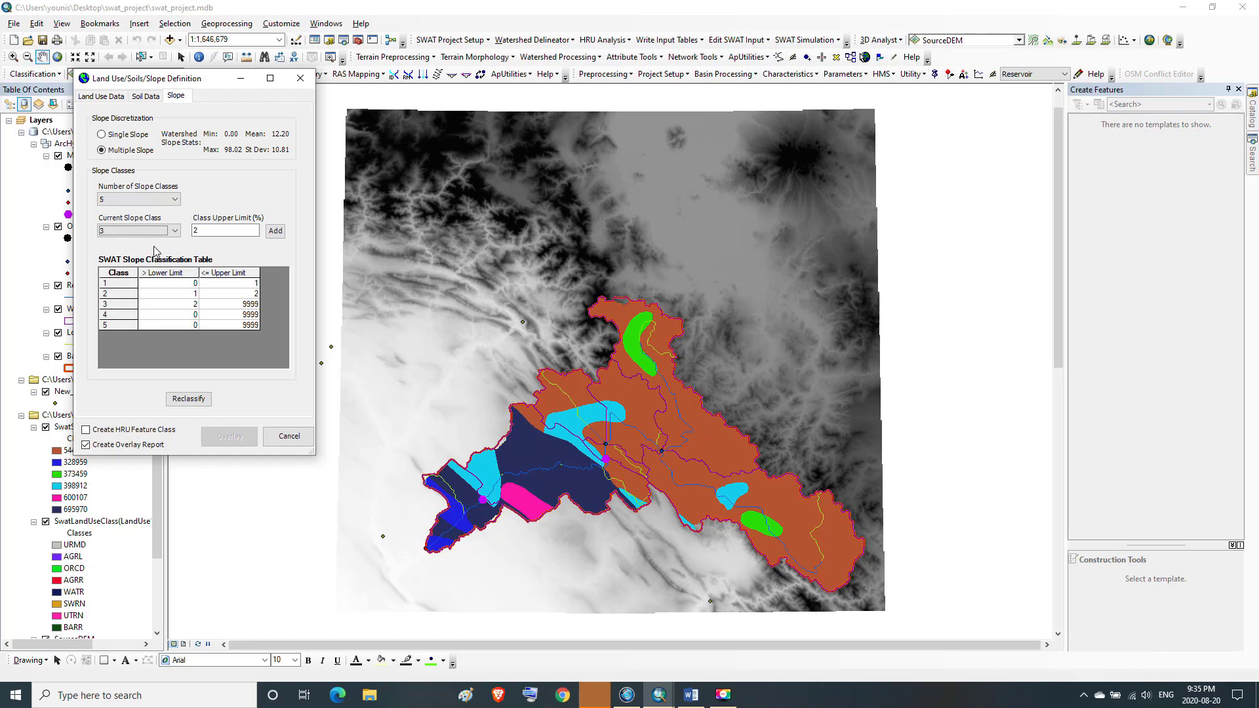
{"action": "left_click", "coordinate": [175, 232]}
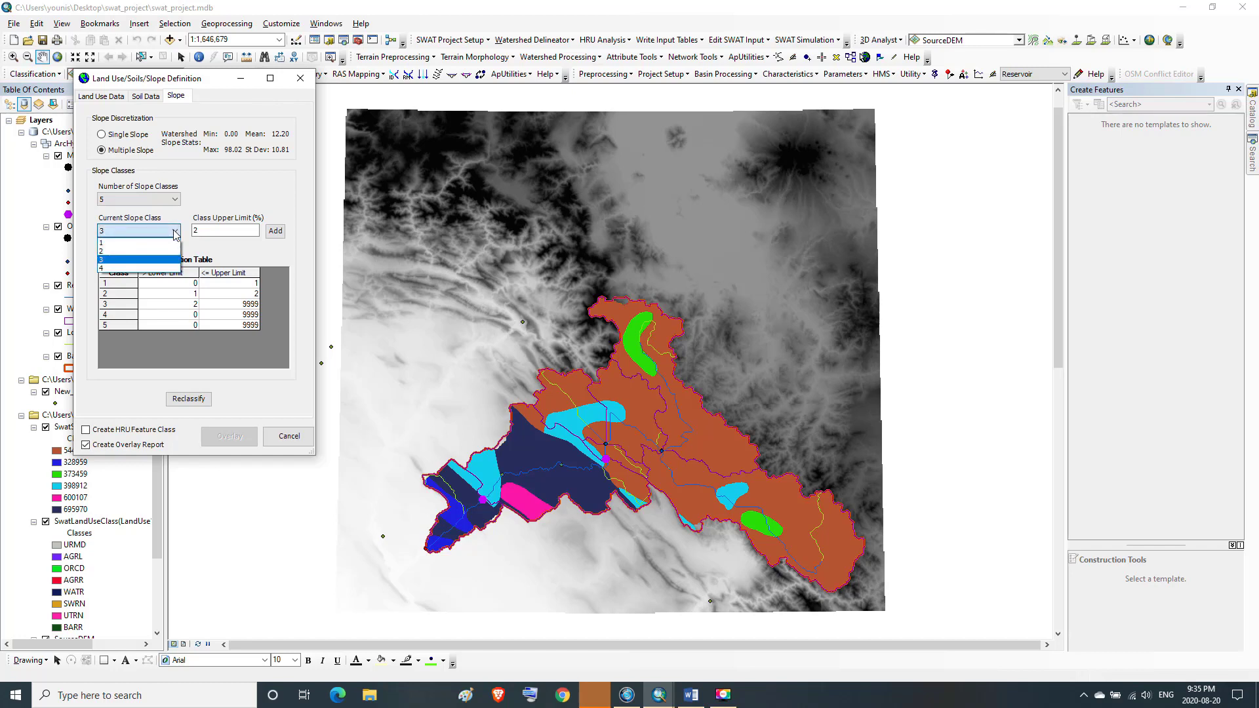
{"action": "left_click", "coordinate": [176, 233]}
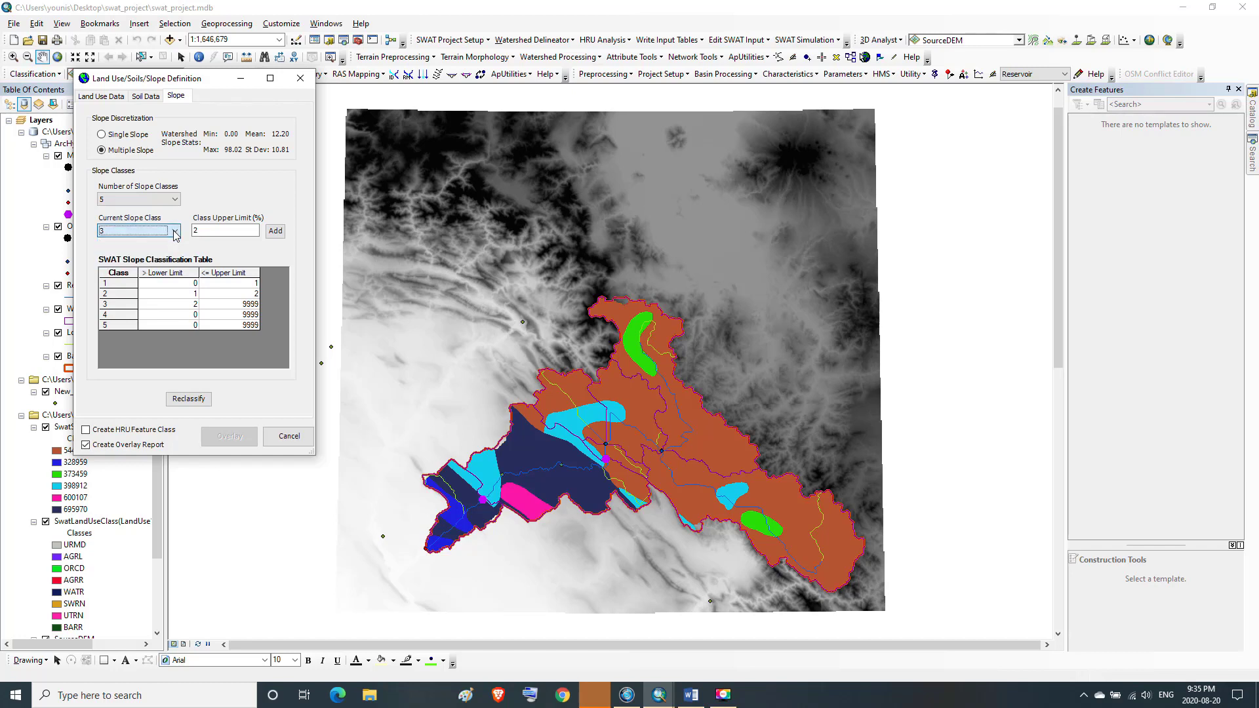
{"action": "left_click", "coordinate": [193, 234]}
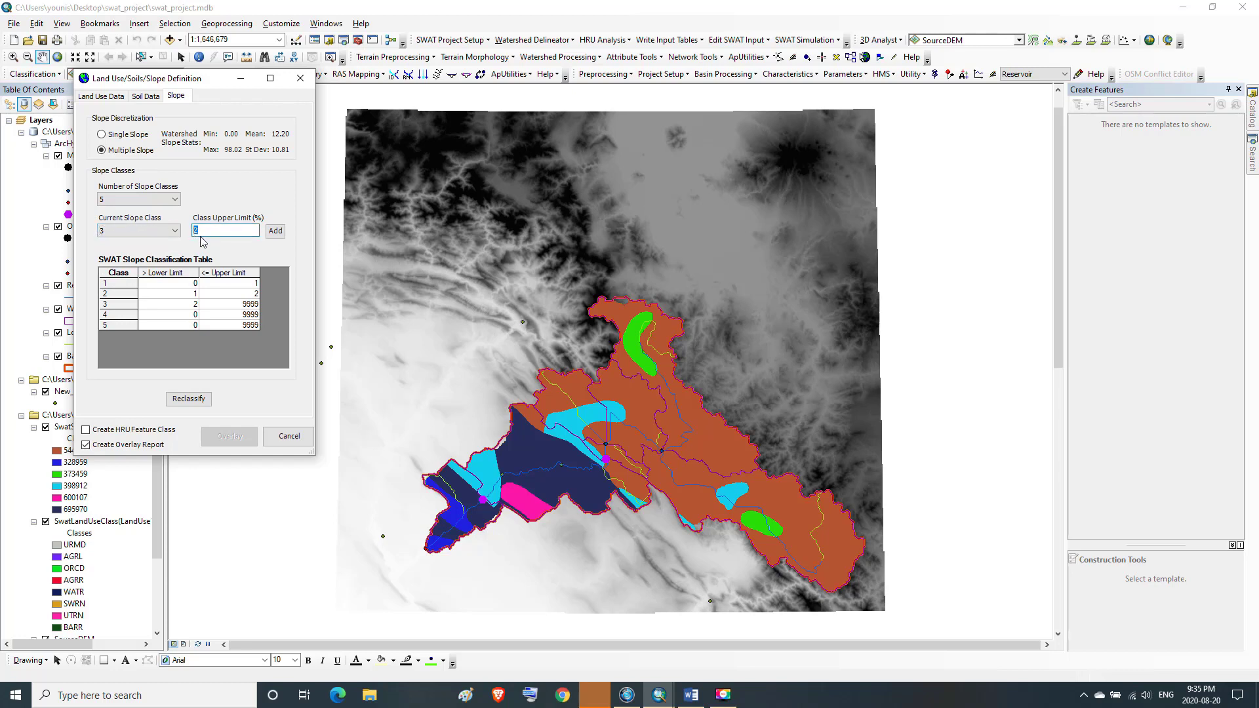
{"action": "type", "text": "5"}
{"action": "left_click", "coordinate": [276, 231]}
Set the upper limit of slope class 4 to 10% and reclassify the slope grid
{"action": "left_click", "coordinate": [172, 231]}
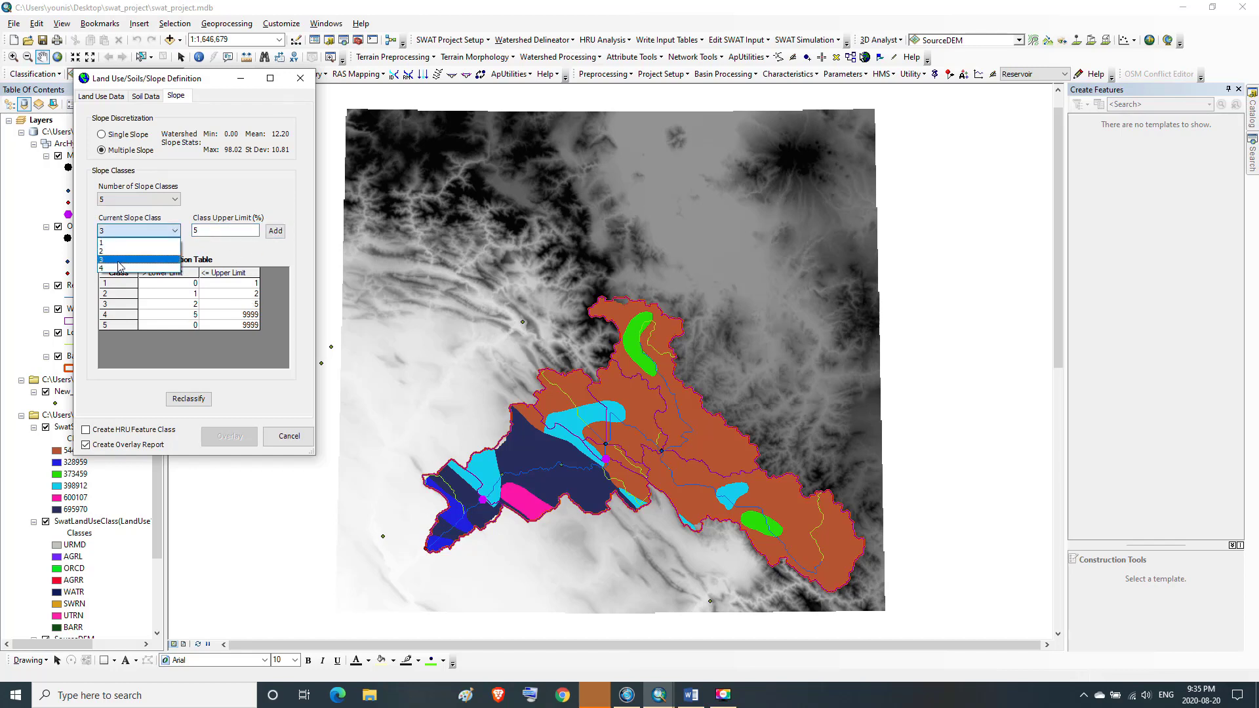
{"action": "left_click", "coordinate": [131, 268]}
{"action": "left_click", "coordinate": [199, 230]}
{"action": "double_click", "coordinate": [195, 231]}
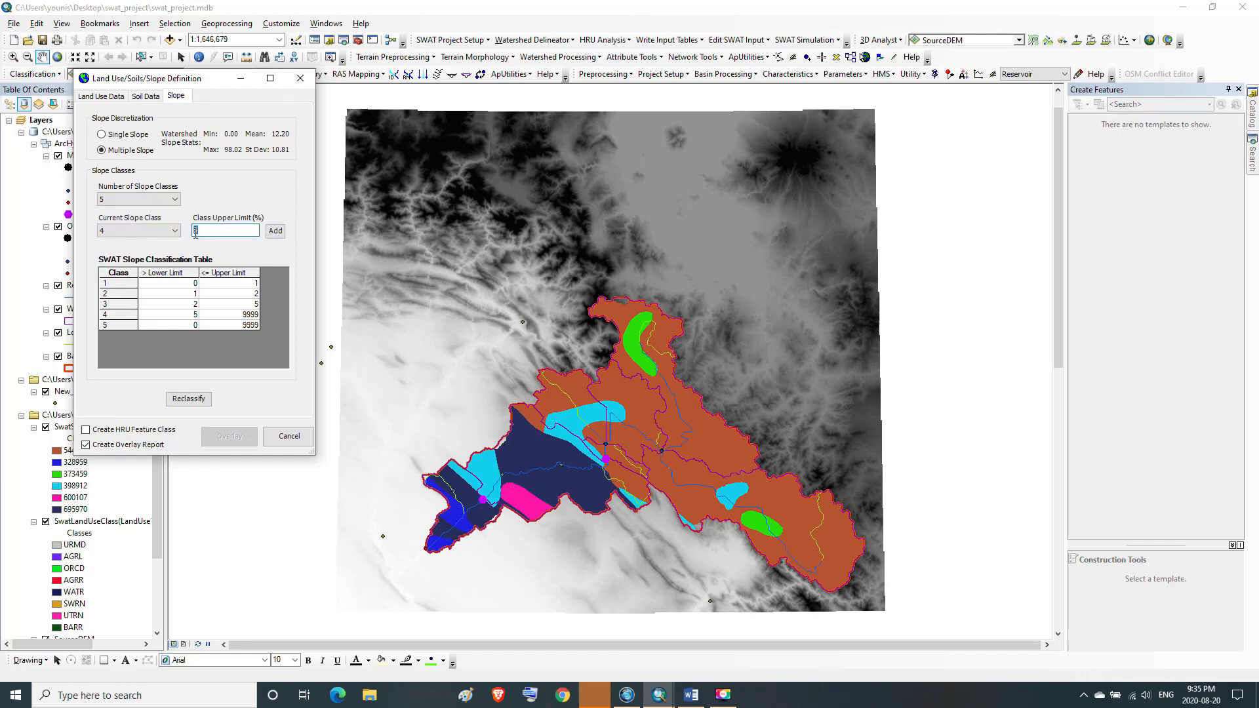
{"action": "type", "text": "10"}
{"action": "left_click", "coordinate": [275, 232]}
{"action": "left_click", "coordinate": [187, 399]}
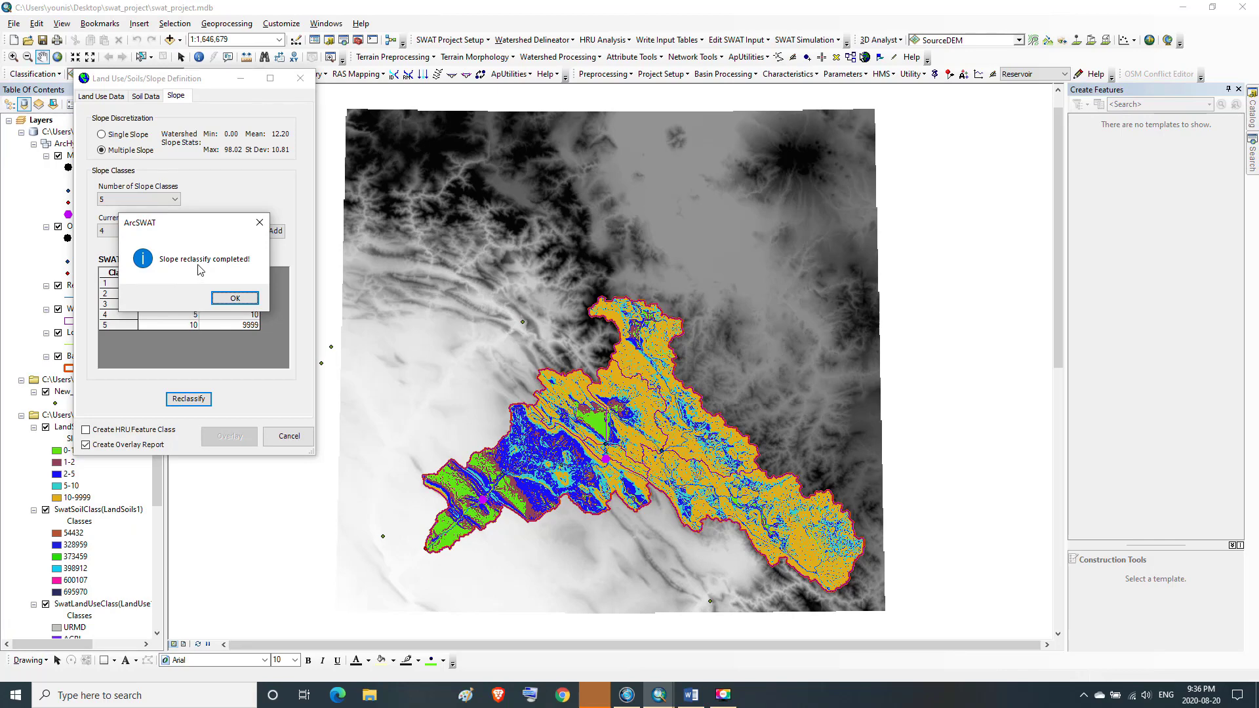
{"action": "left_click", "coordinate": [235, 298]}
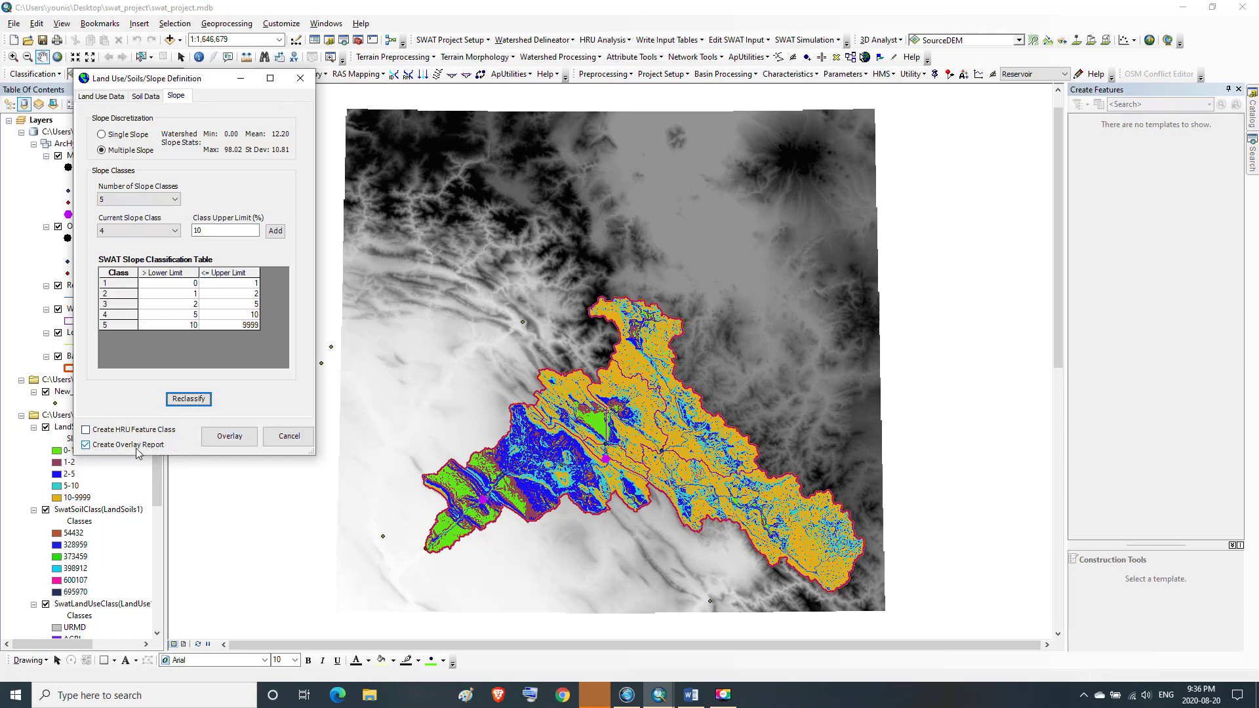
Enable HRU feature class creation and overlay the land use, soils and slope layers
{"action": "left_click", "coordinate": [86, 431]}
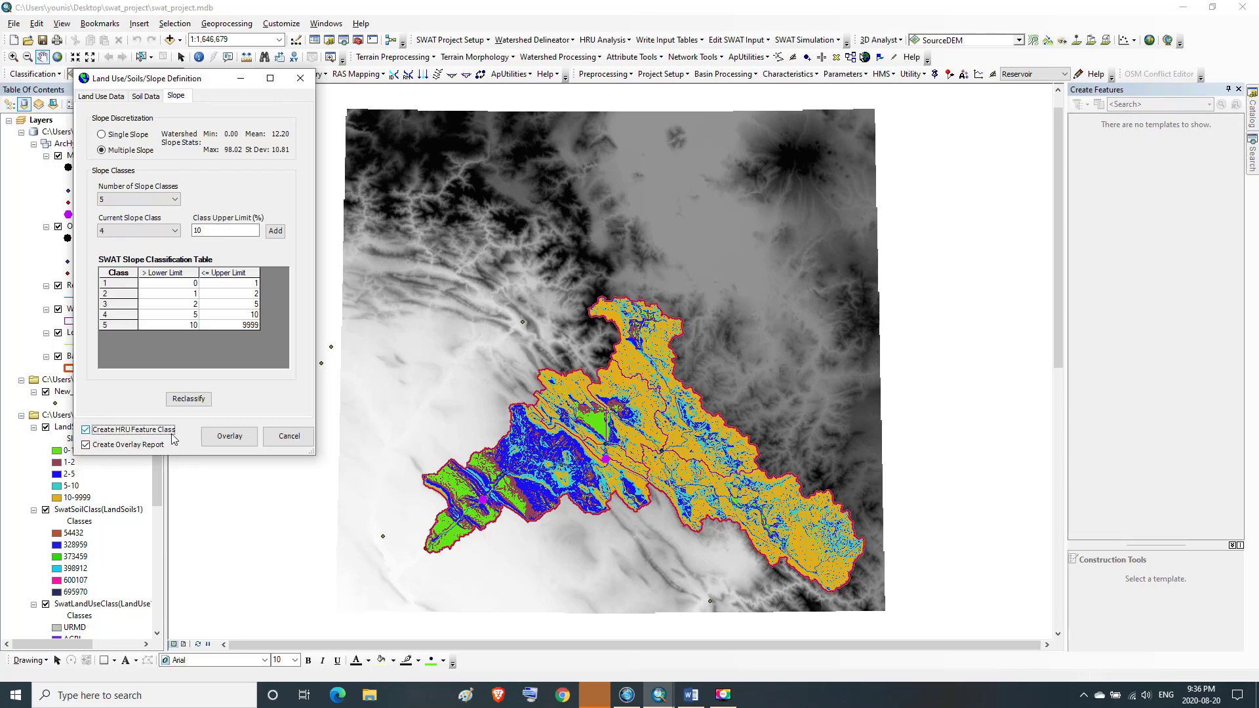
{"action": "left_click", "coordinate": [234, 443]}
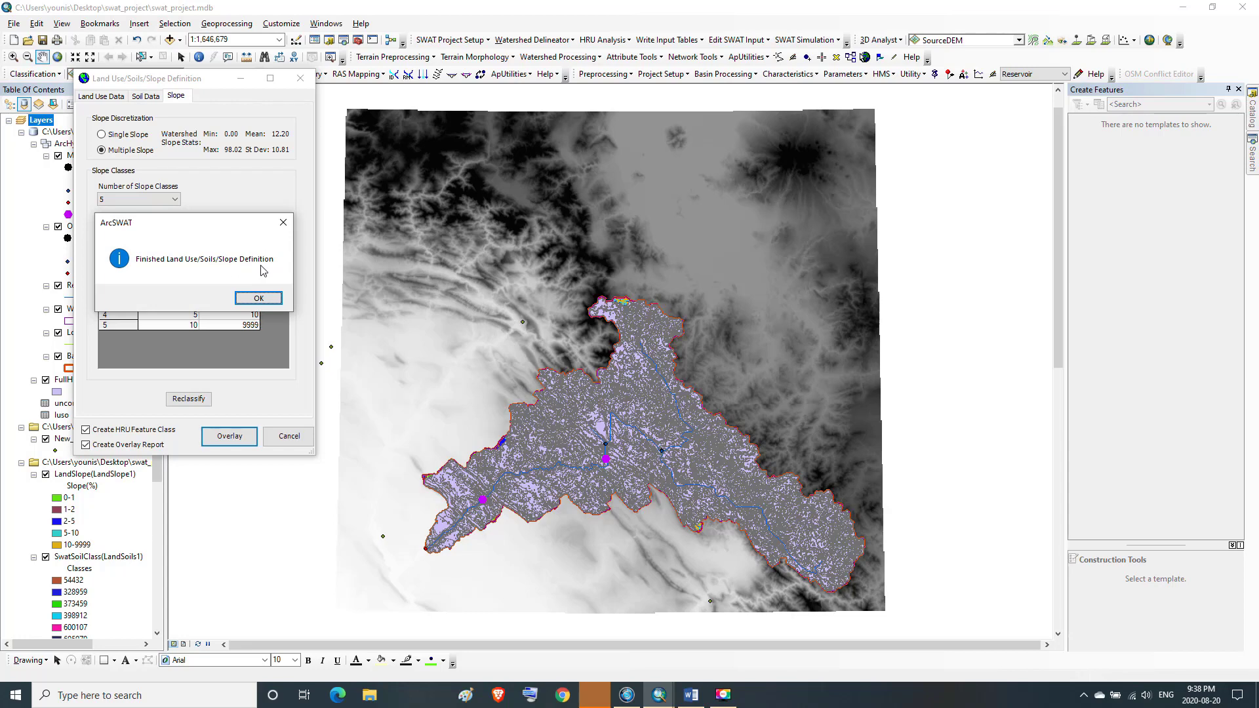
{"action": "left_click", "coordinate": [258, 298]}
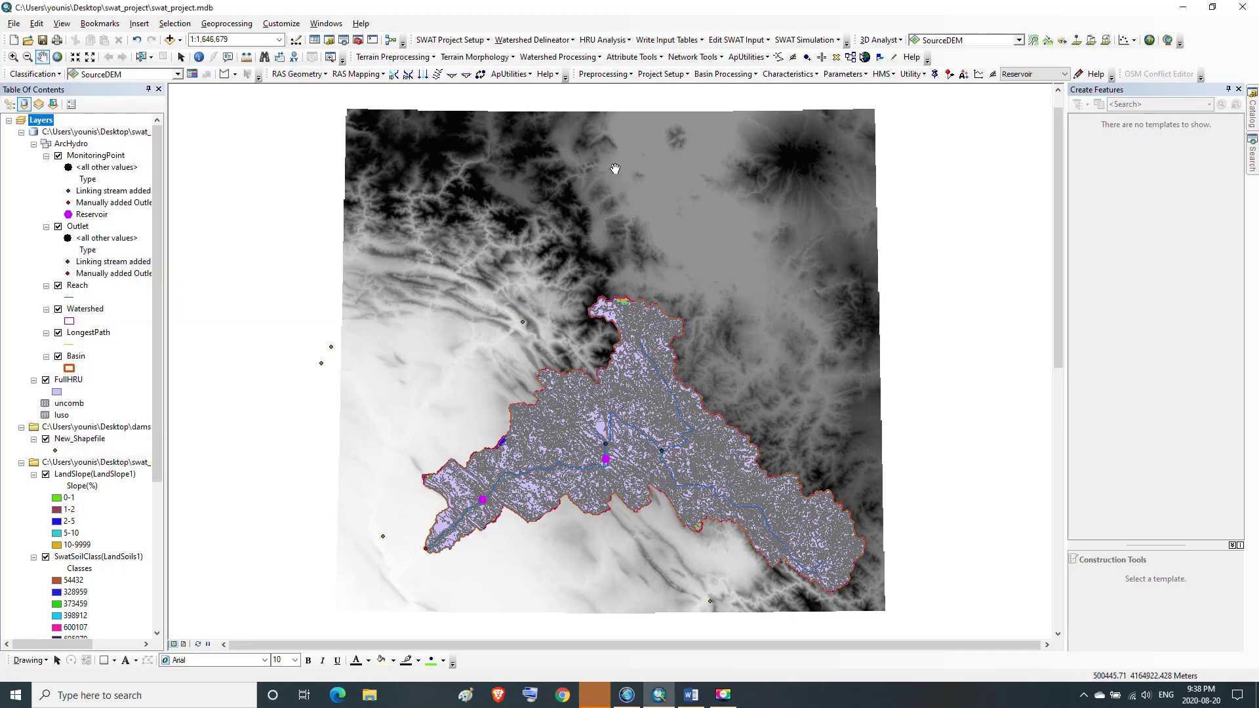
Open the HRU Definition dialog
{"action": "left_click", "coordinate": [629, 40]}
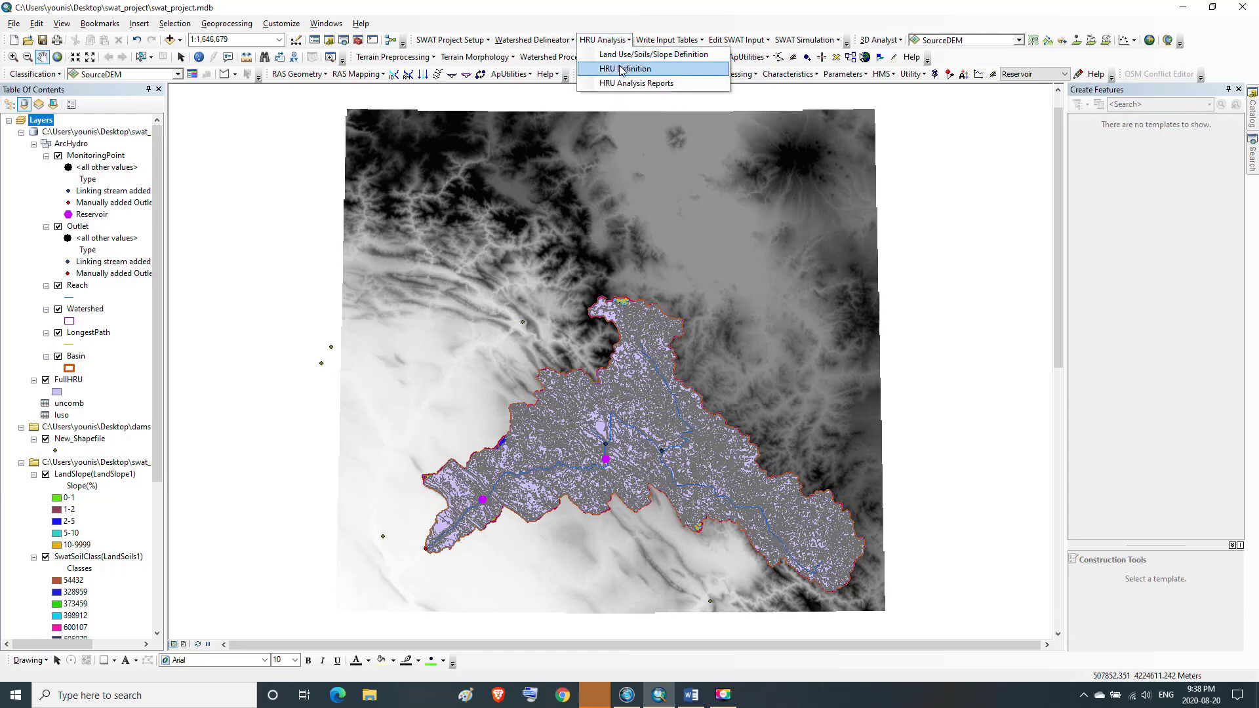
{"action": "left_click", "coordinate": [621, 68]}
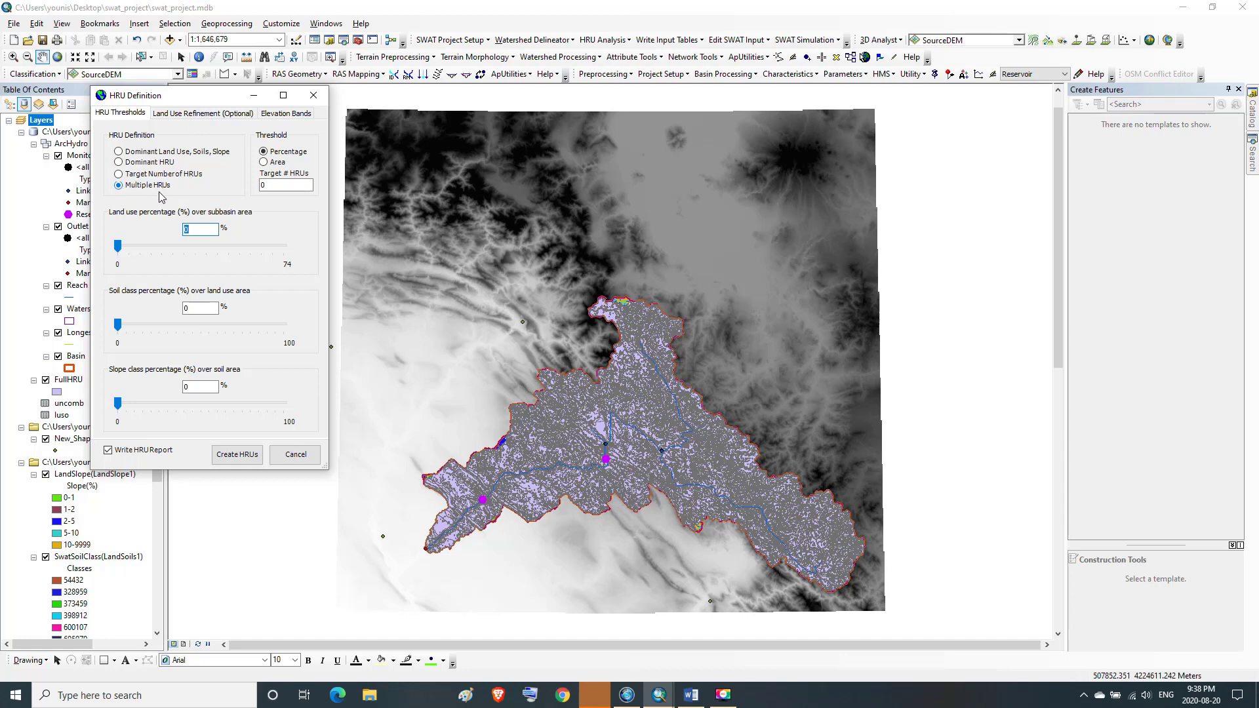
{"action": "left_click", "coordinate": [130, 248]}
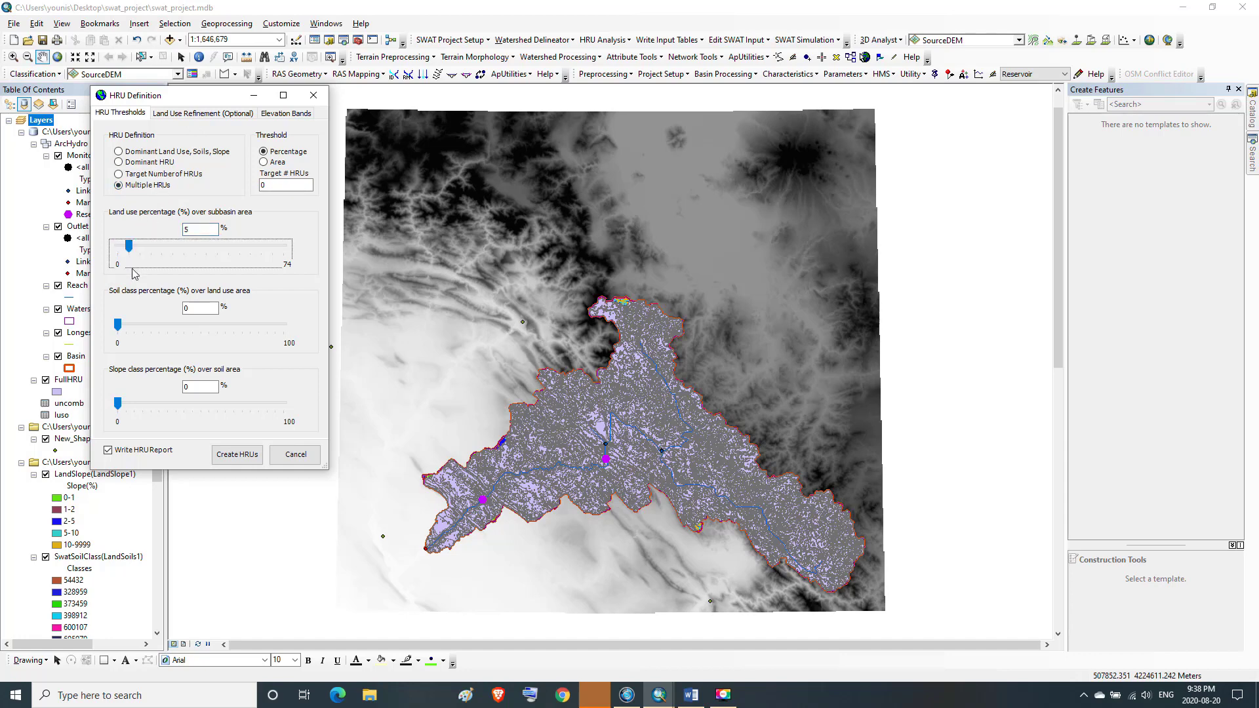
{"action": "left_click", "coordinate": [134, 325]}
{"action": "left_click", "coordinate": [155, 404]}
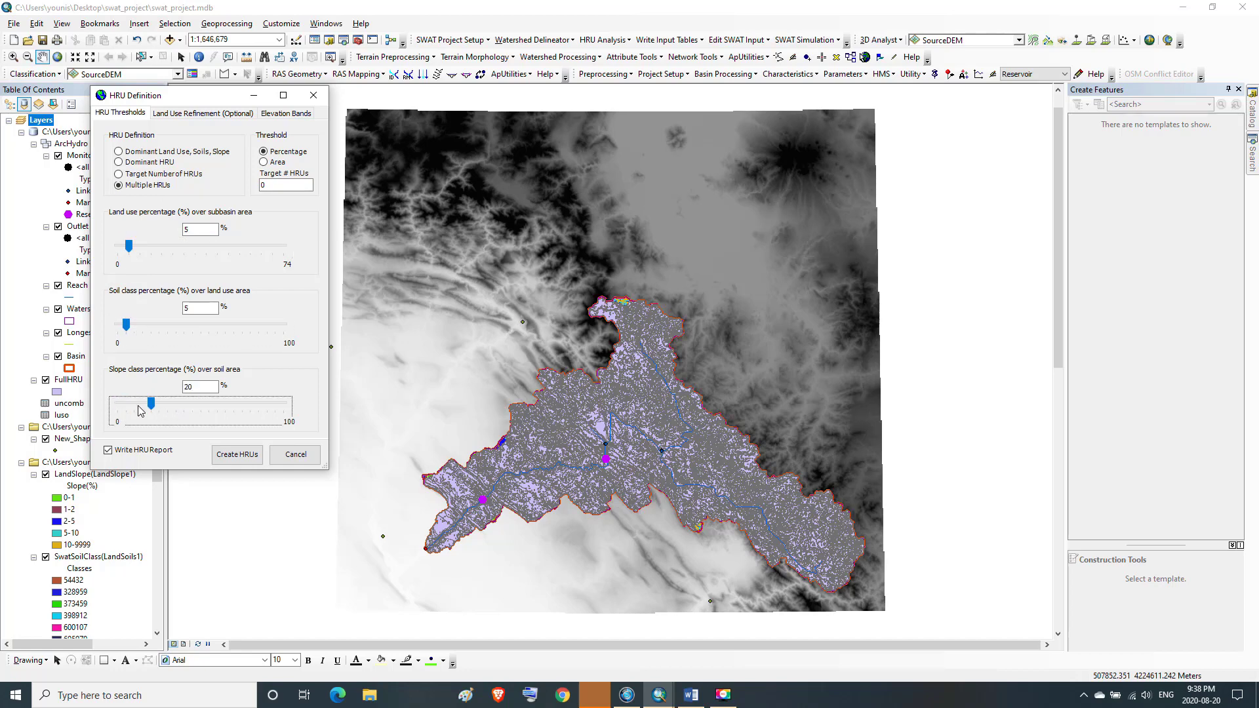
{"action": "left_click_drag", "start_coordinate": [150, 405], "coordinate": [112, 412]}
{"action": "left_click_drag", "start_coordinate": [126, 325], "coordinate": [115, 330]}
{"action": "left_click_drag", "start_coordinate": [132, 252], "coordinate": [118, 254]}
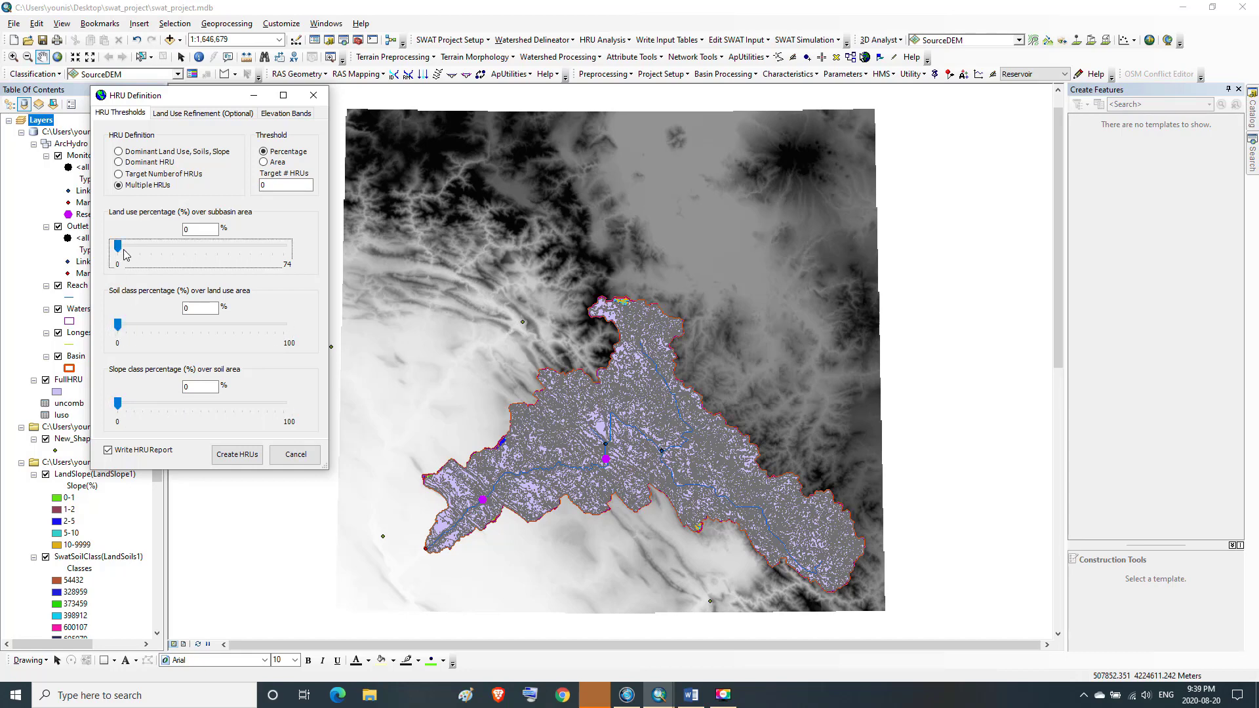
Choose the Dominant Land Use, Soils, Slope HRU definition and create the HRUs
{"action": "left_click", "coordinate": [119, 152]}
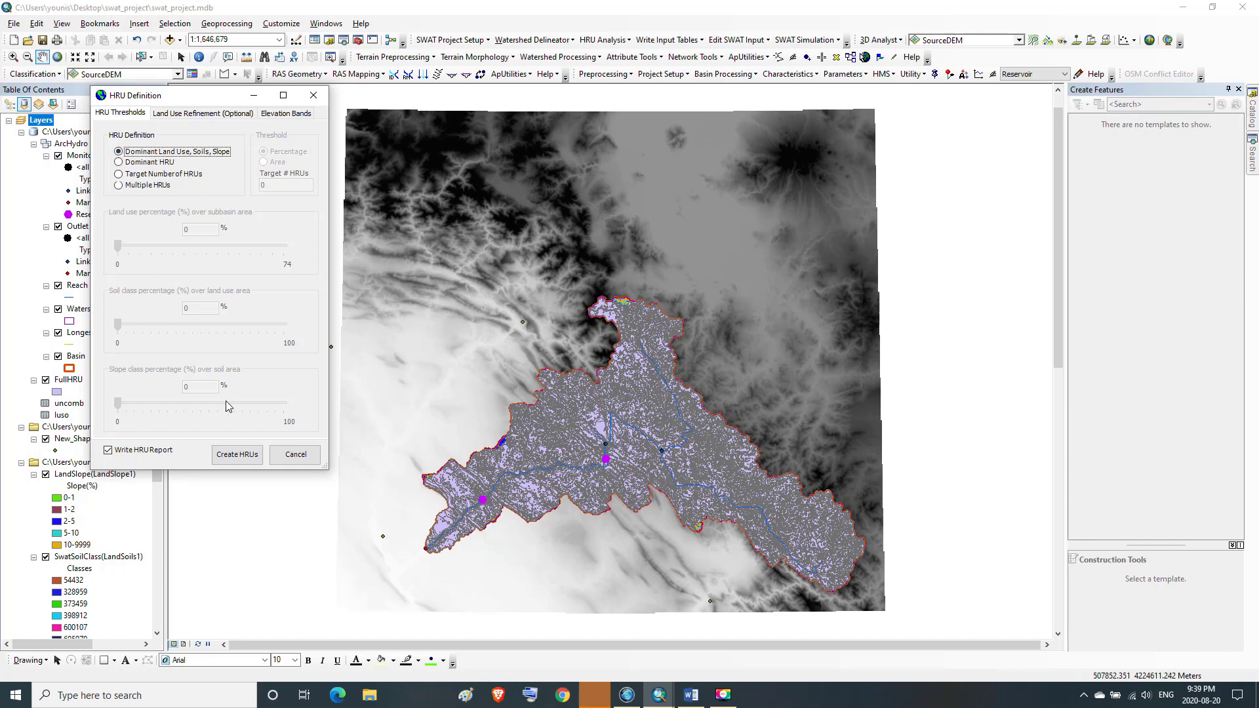
{"action": "left_click", "coordinate": [240, 458]}
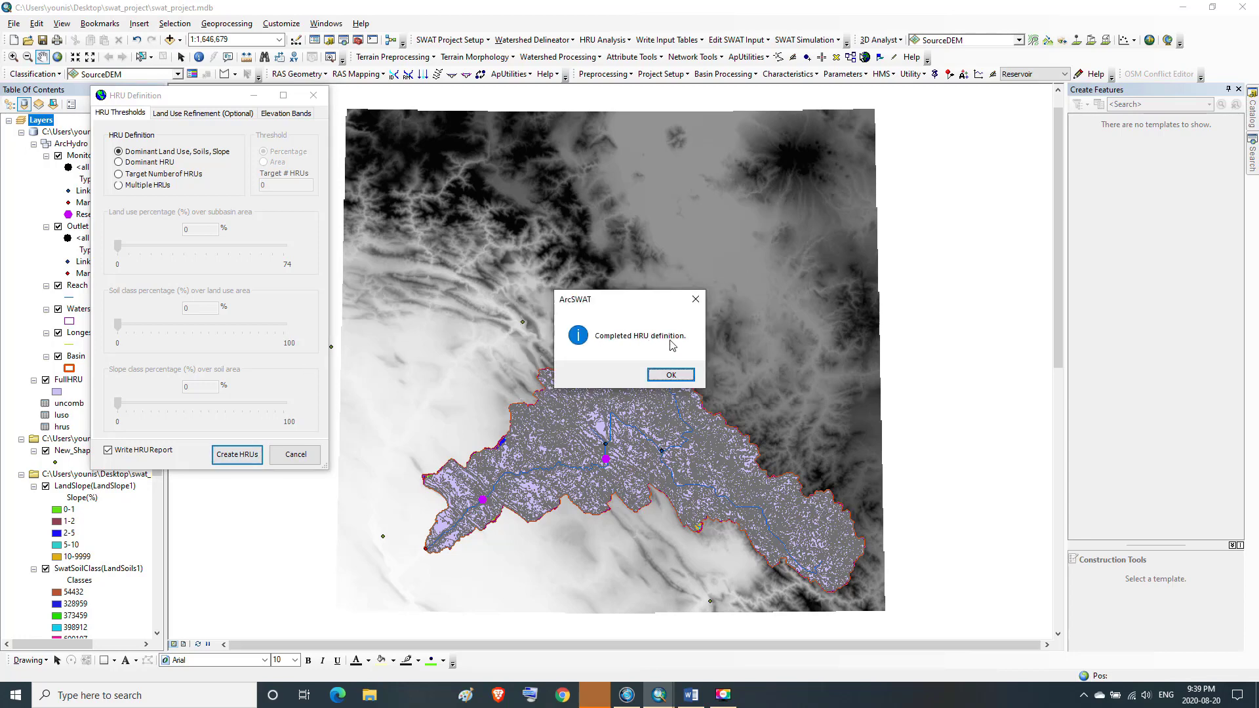
{"action": "left_click", "coordinate": [670, 375]}
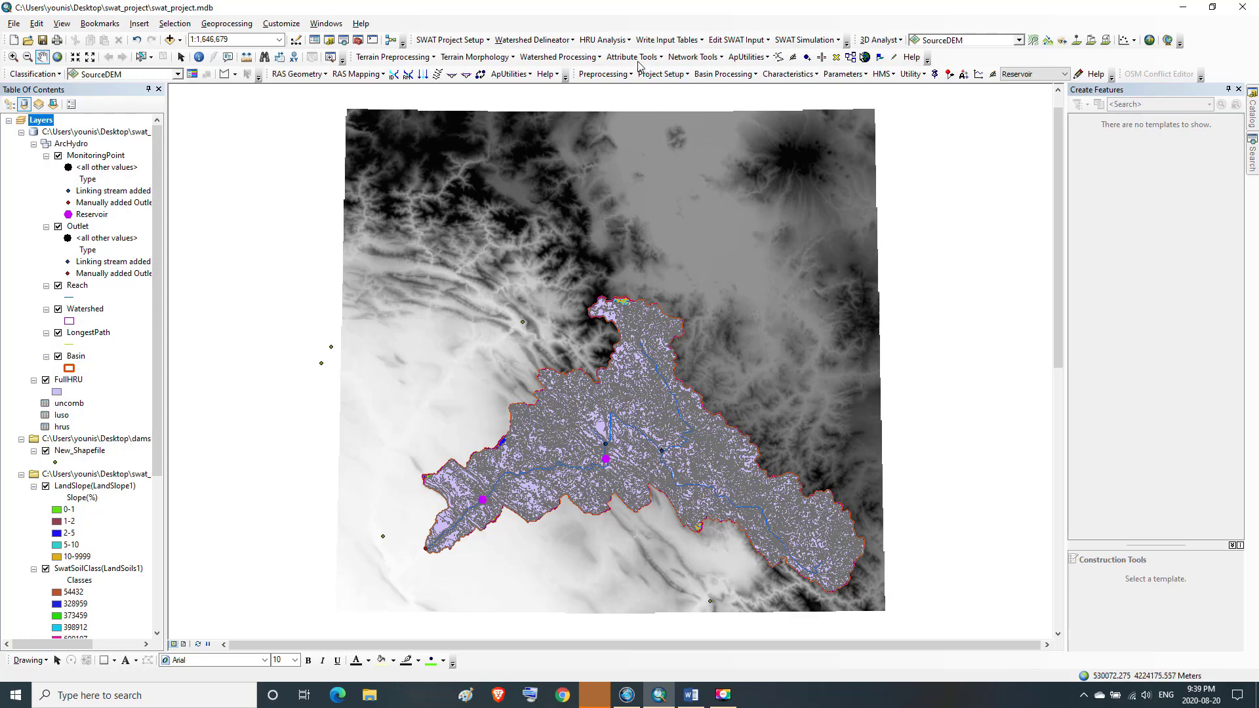
Open the Final HRU Distribution report from the HRU analysis reports
{"action": "left_click", "coordinate": [631, 41]}
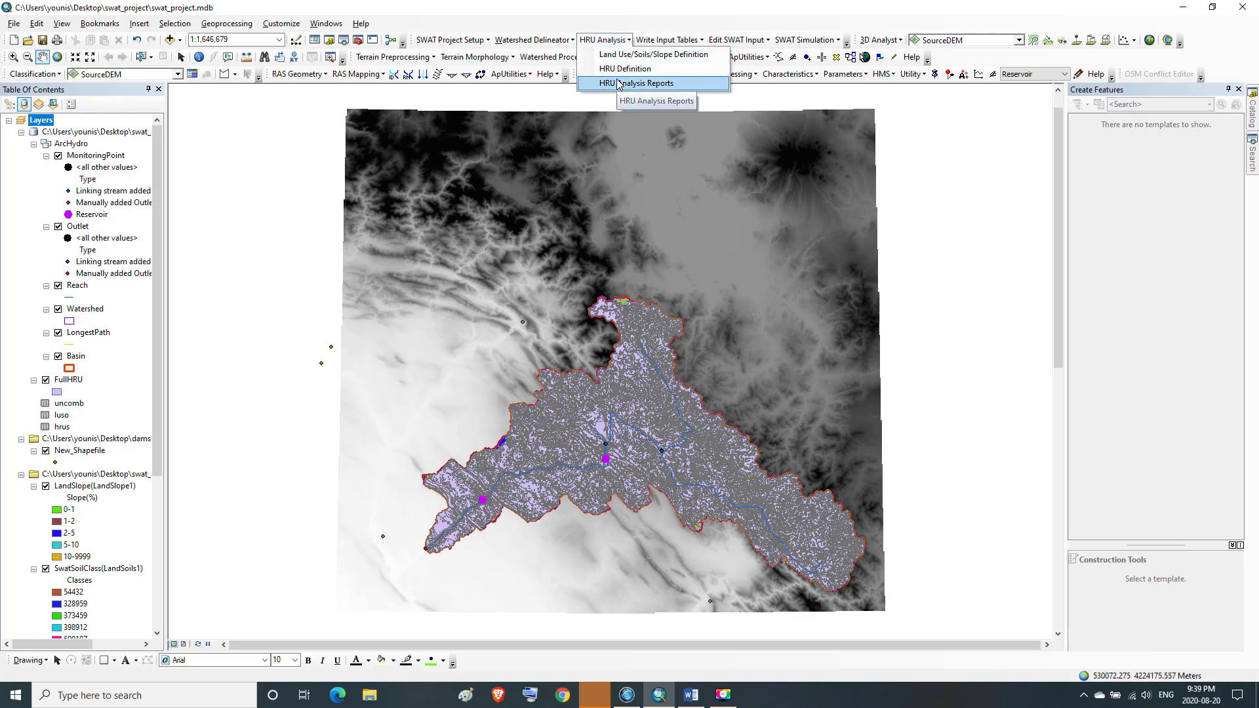
{"action": "left_click", "coordinate": [619, 84]}
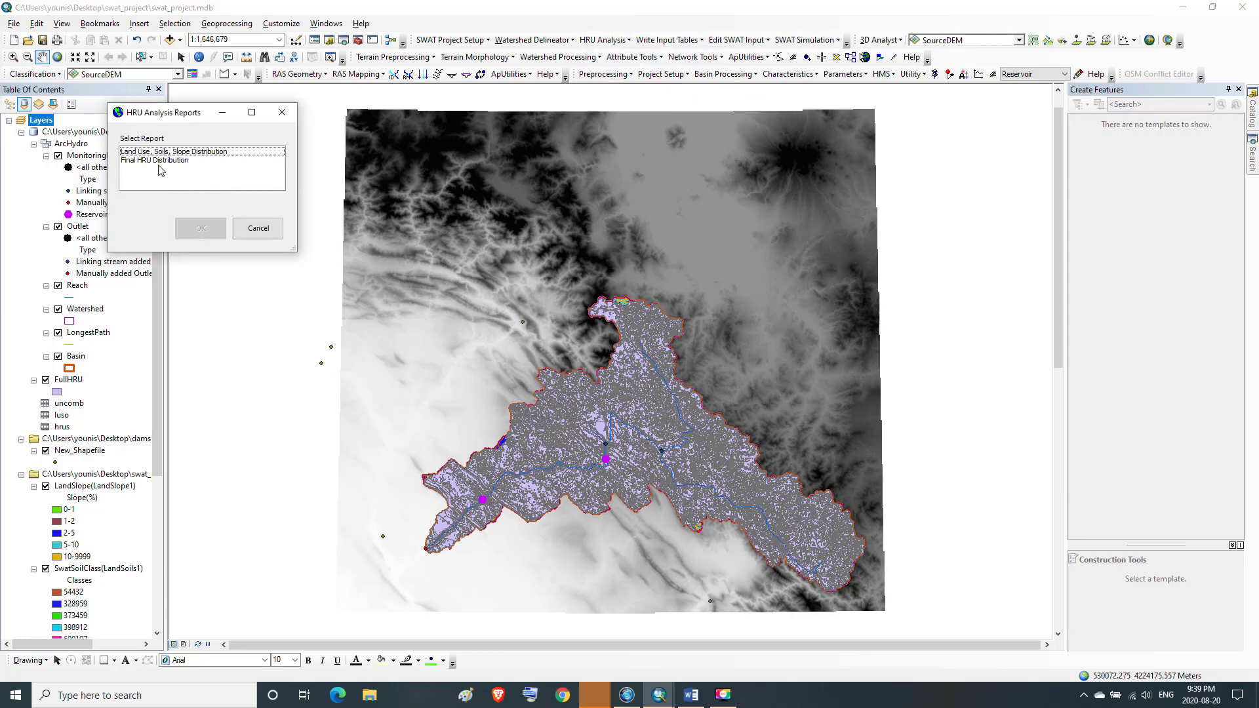
{"action": "left_click", "coordinate": [158, 161]}
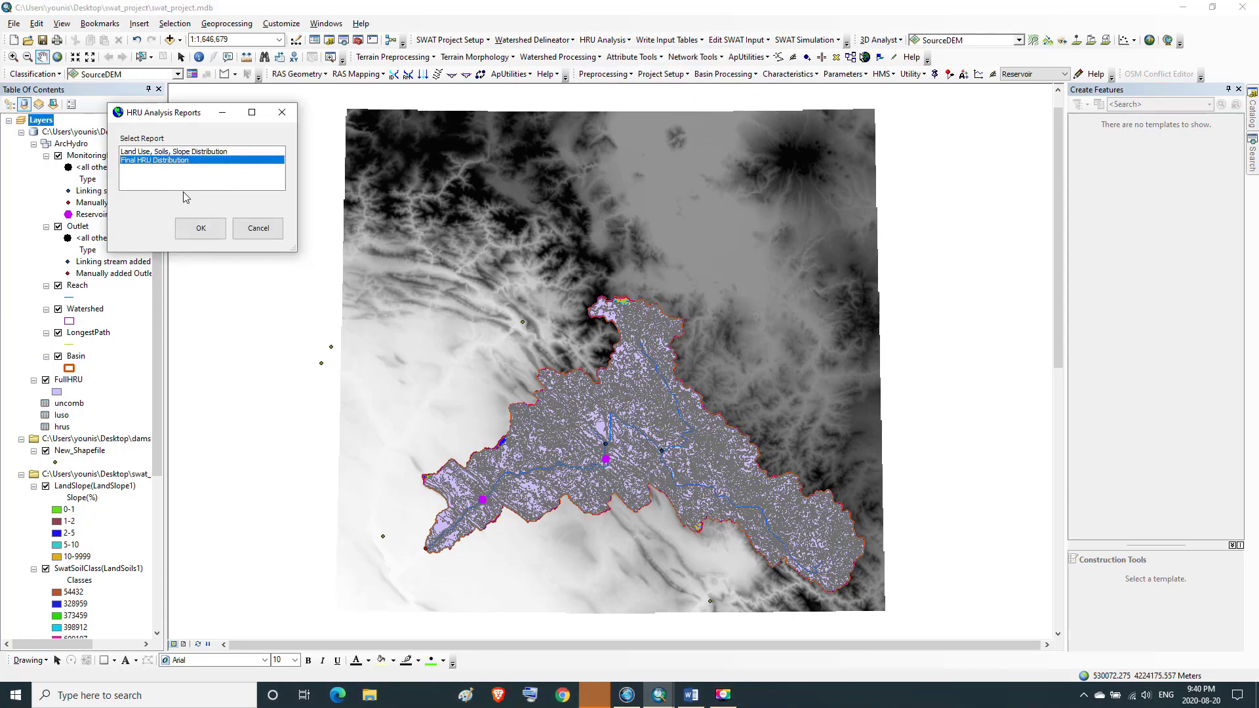
{"action": "left_click", "coordinate": [199, 234]}
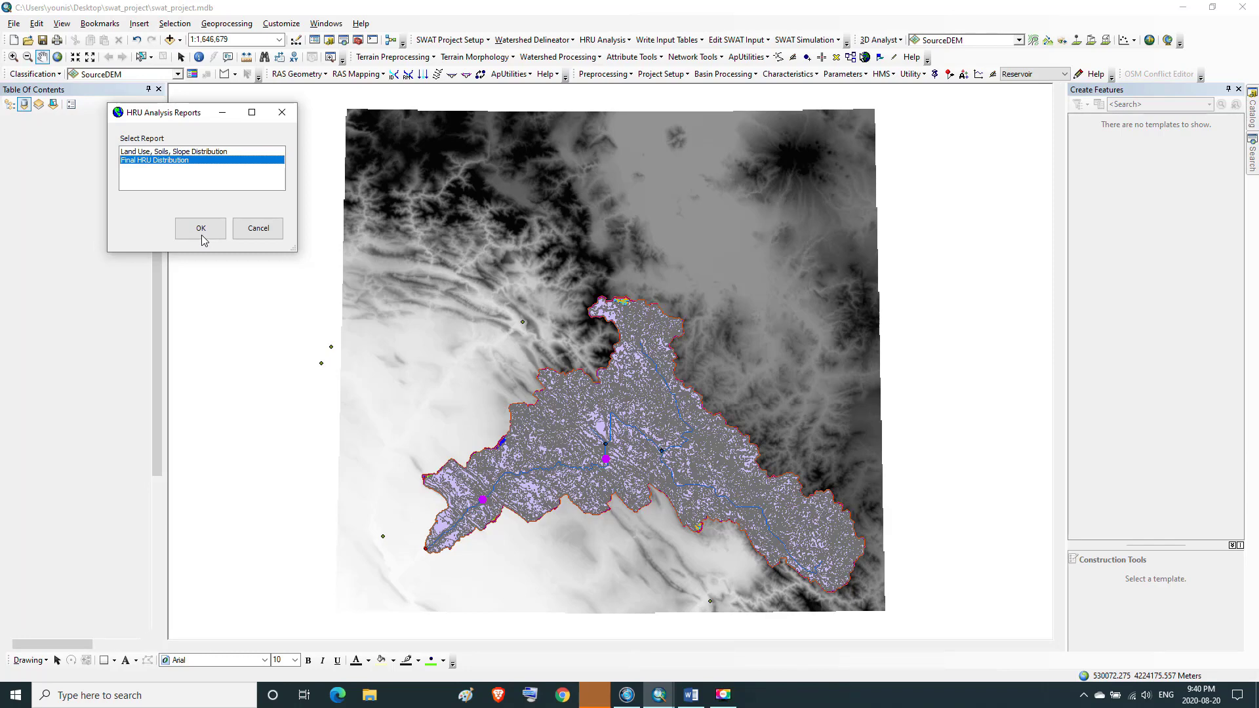
Review the land use, soil, slope and per-subbasin HRU areas in the Final HRU Distribution report and close it
{"action": "left_click", "coordinate": [202, 231]}
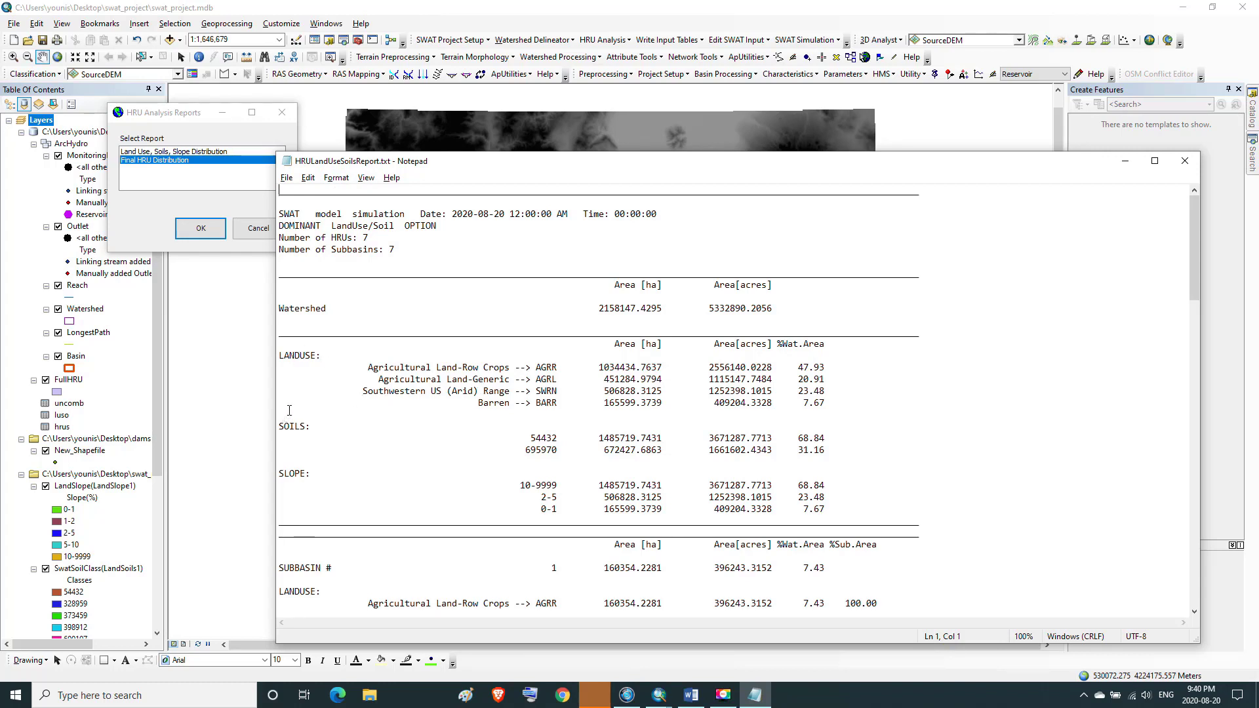
{"action": "double_click", "coordinate": [283, 355]}
{"action": "left_click_drag", "start_coordinate": [280, 427], "coordinate": [323, 428]}
{"action": "left_click_drag", "start_coordinate": [282, 474], "coordinate": [317, 474]}
{"action": "left_click_drag", "start_coordinate": [279, 308], "coordinate": [820, 523]}
{"action": "left_click", "coordinate": [853, 415]}
{"action": "left_click_drag", "start_coordinate": [1194, 282], "coordinate": [1227, 601]}
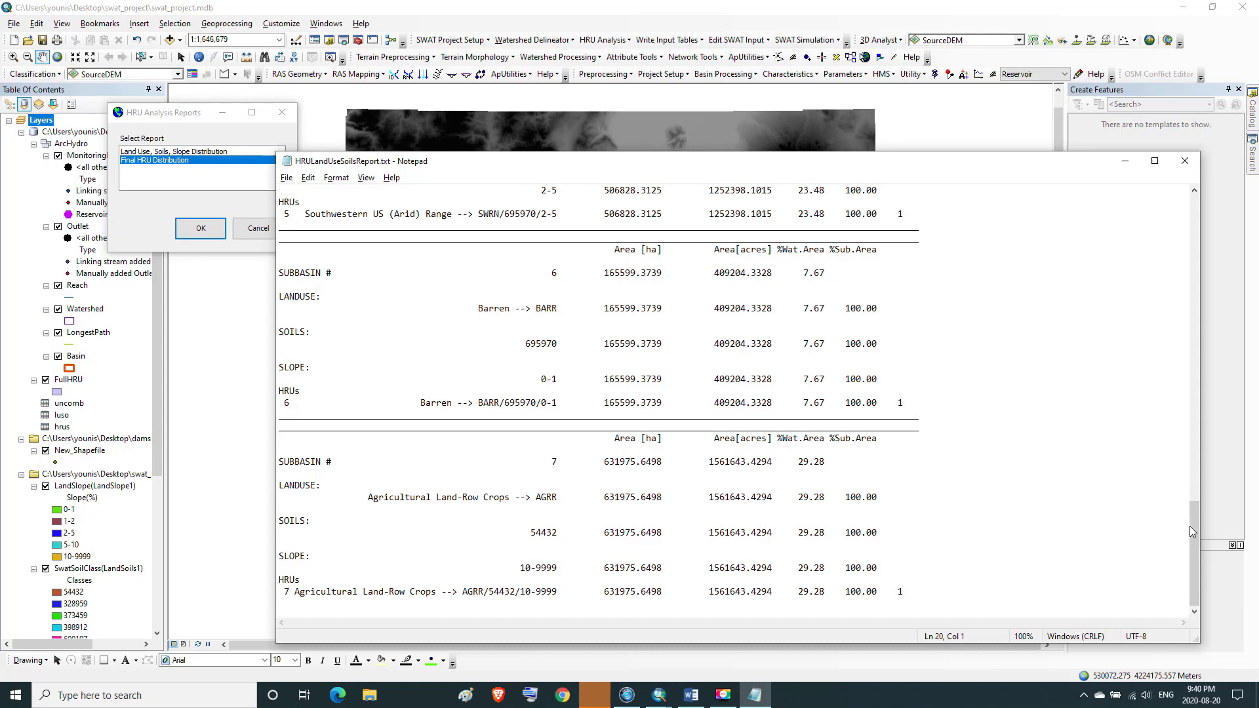
{"action": "left_click_drag", "start_coordinate": [1194, 532], "coordinate": [1194, 223]}
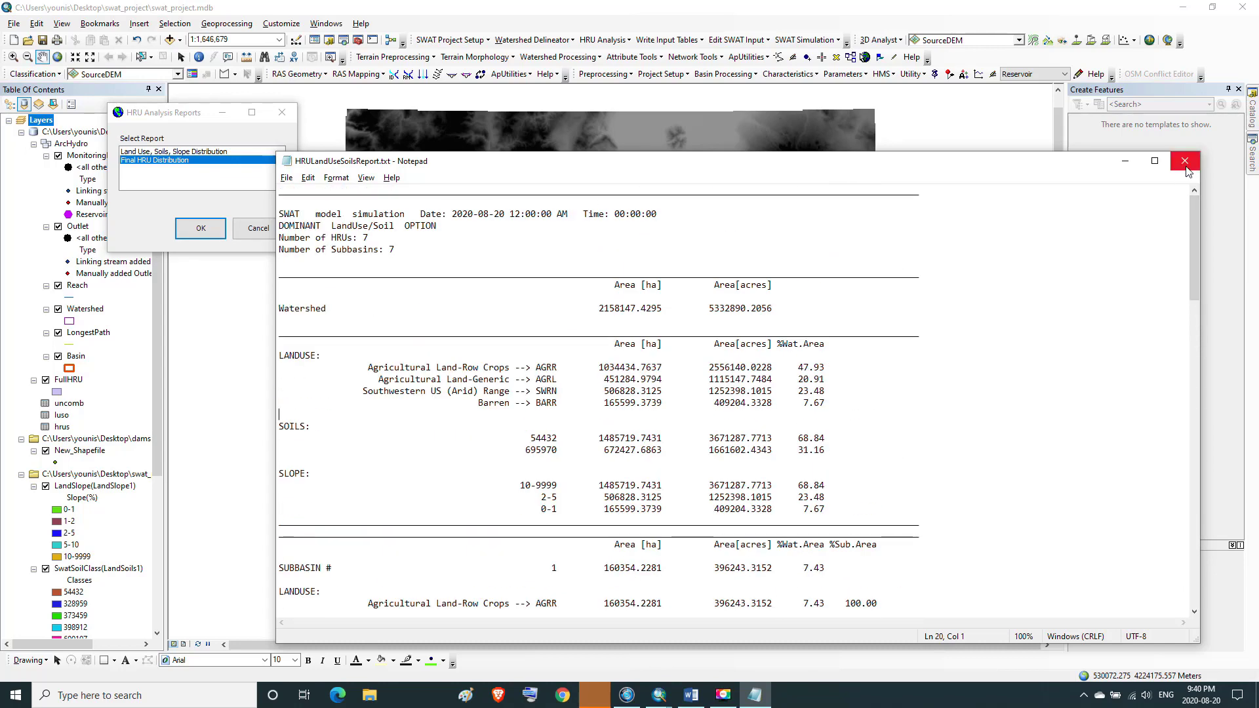
{"action": "left_click", "coordinate": [1186, 169]}
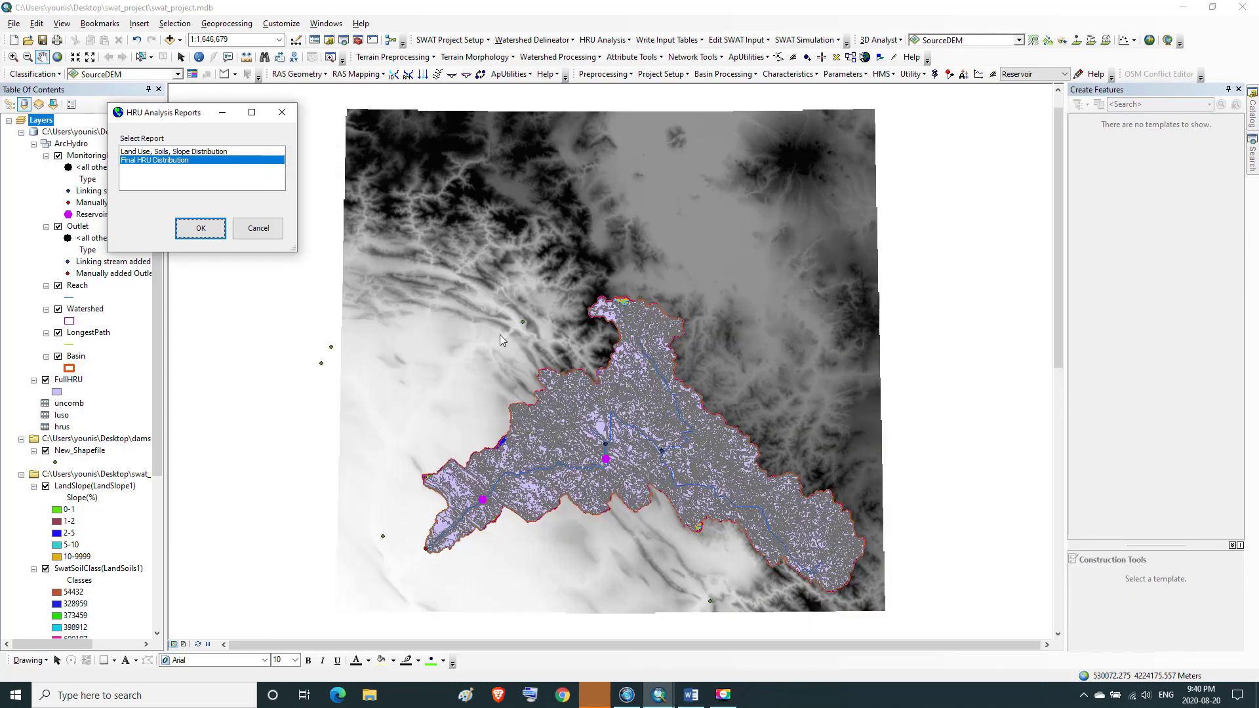
{"action": "left_click", "coordinate": [282, 115]}
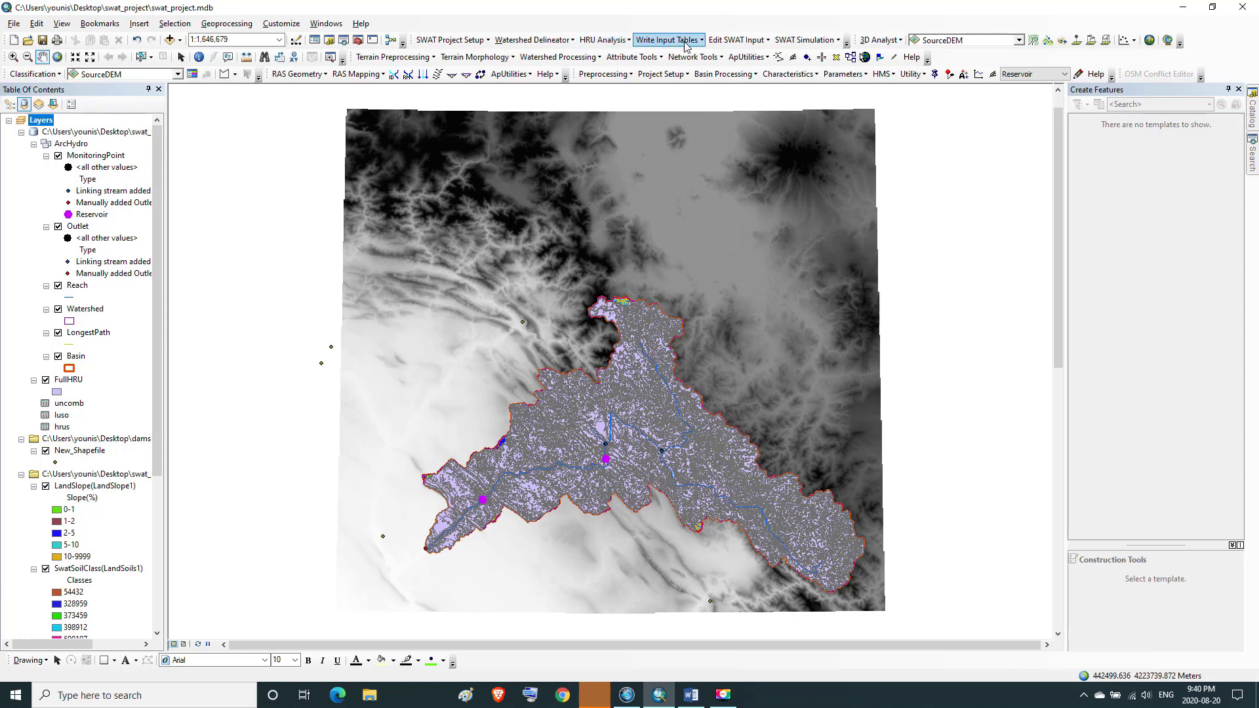
{"action": "left_click", "coordinate": [767, 42]}
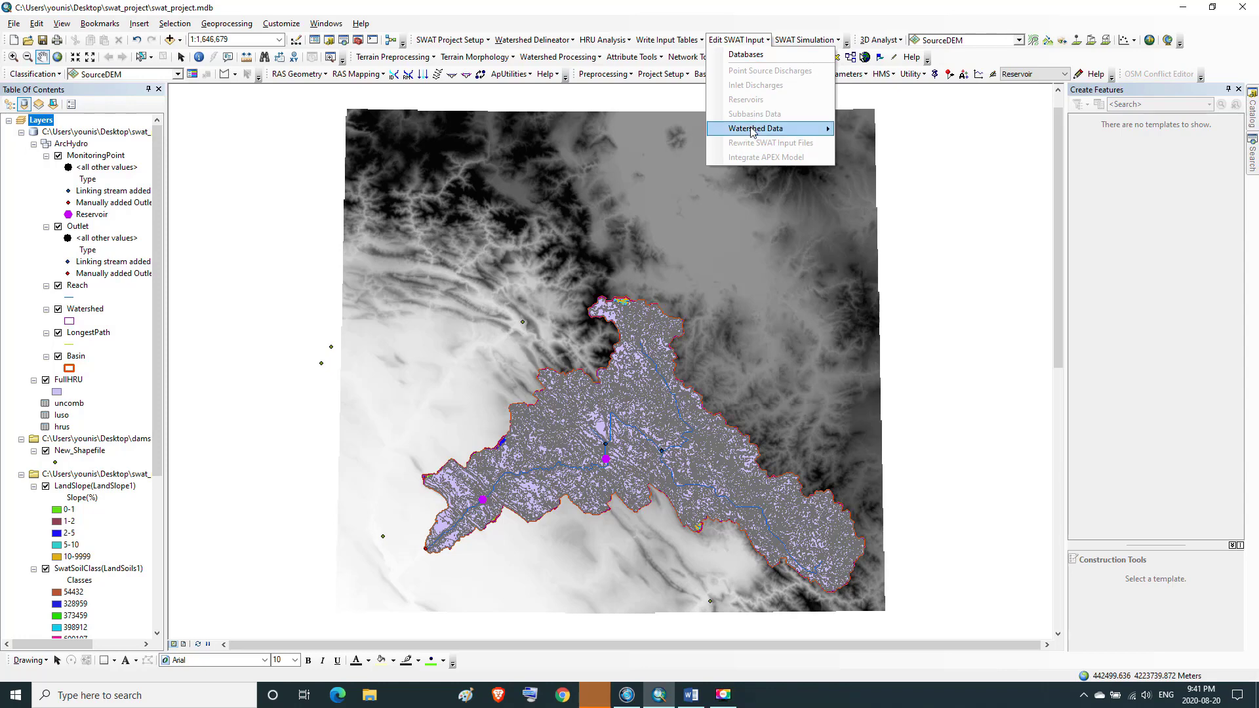
{"action": "left_click", "coordinate": [763, 57]}
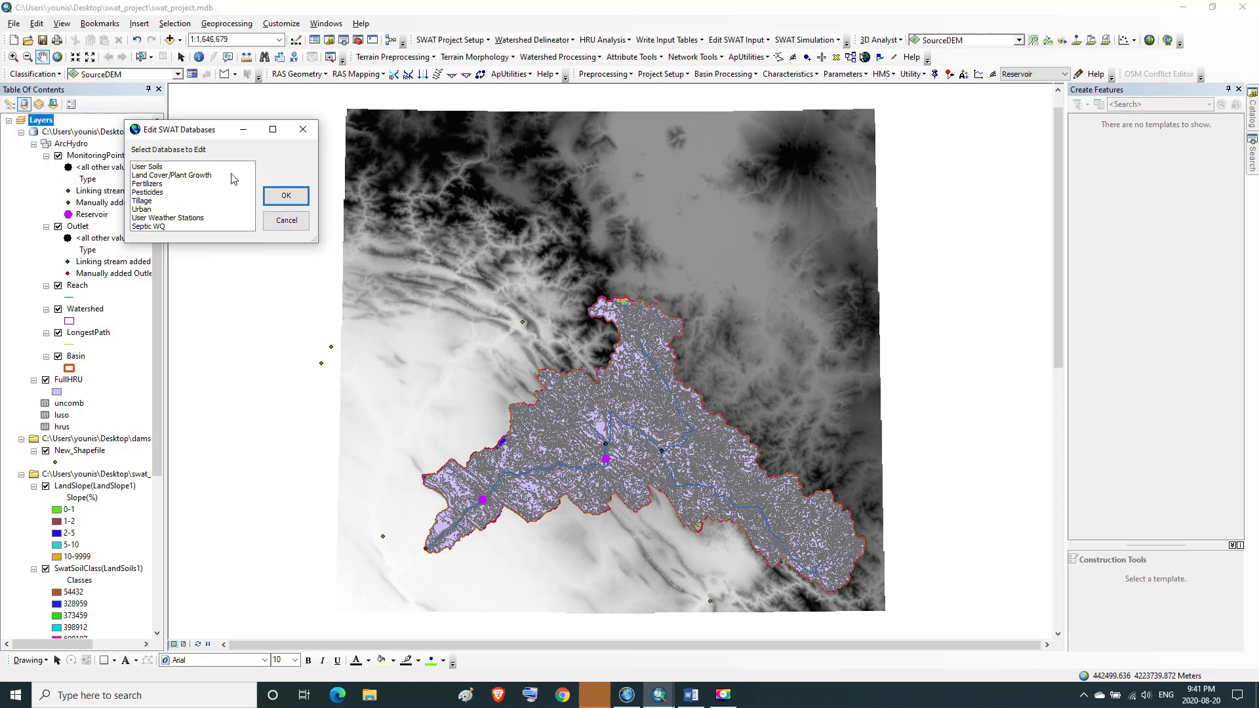
{"action": "left_click", "coordinate": [165, 176]}
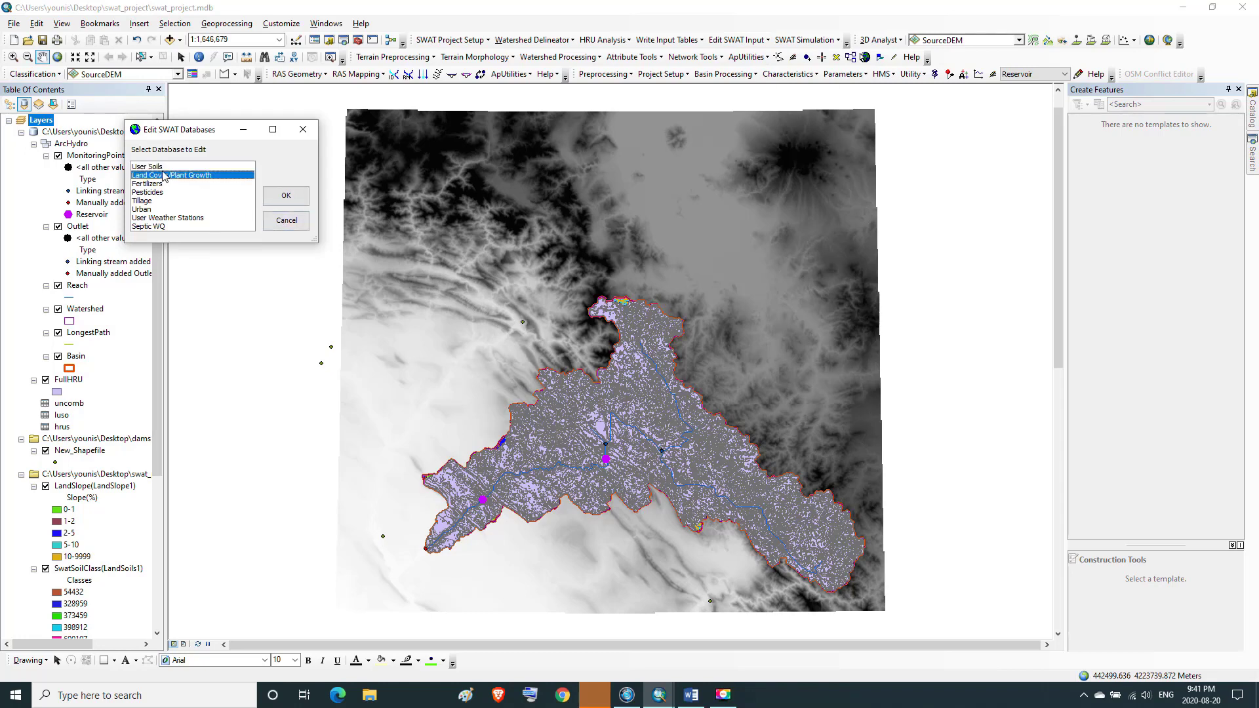
{"action": "left_click", "coordinate": [303, 130]}
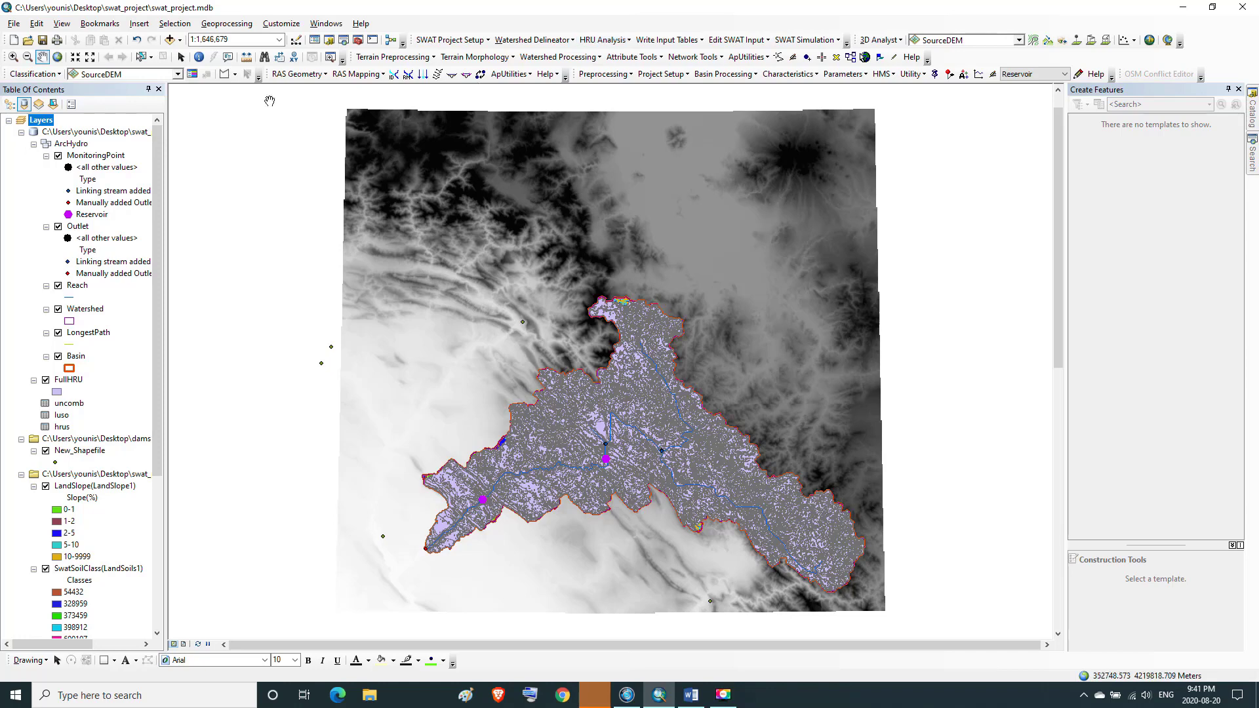
Save the map document
{"action": "left_click", "coordinate": [42, 40]}
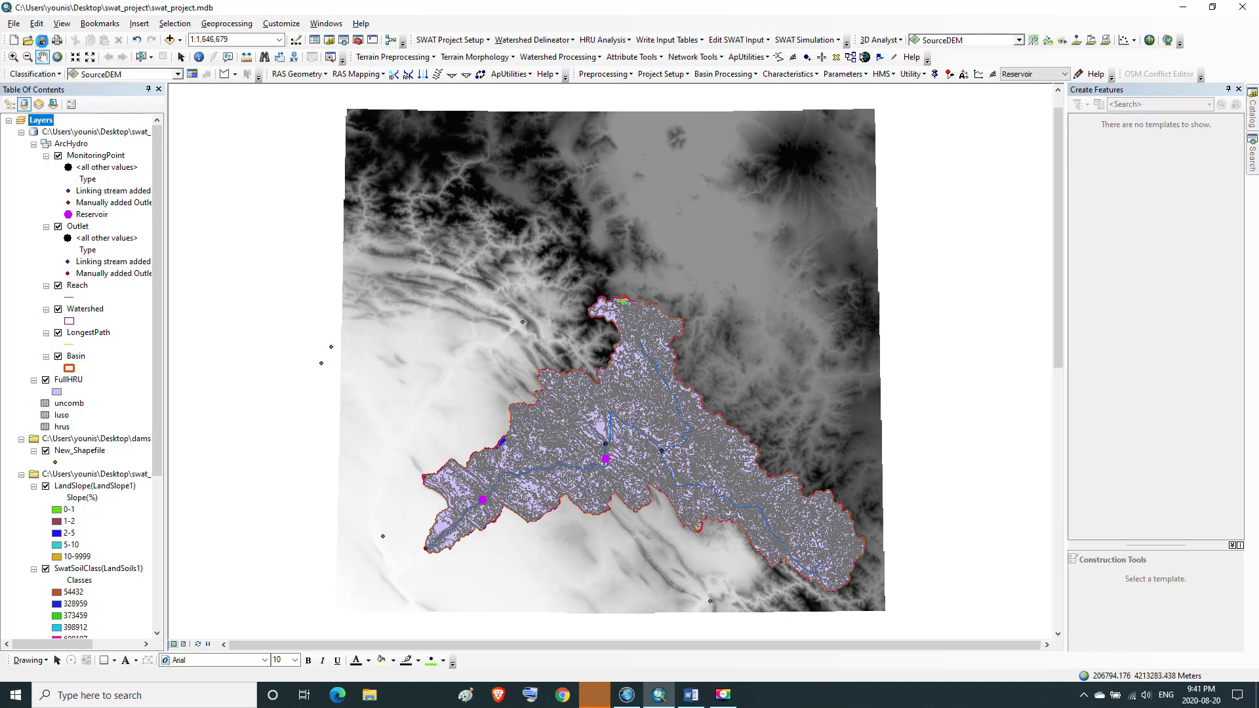